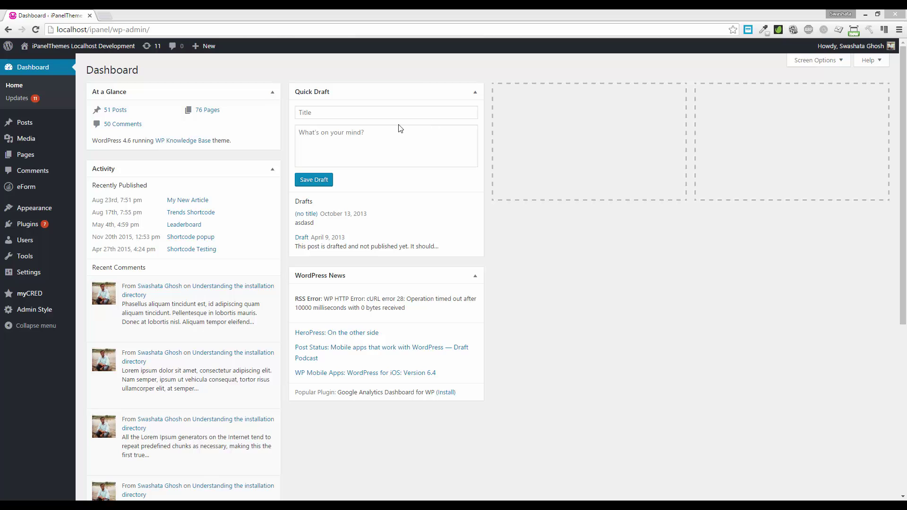
Step: Create a new eForm form and name it "Conditional Logic"
{"action": "mouse_move", "coordinate": [36, 195]}
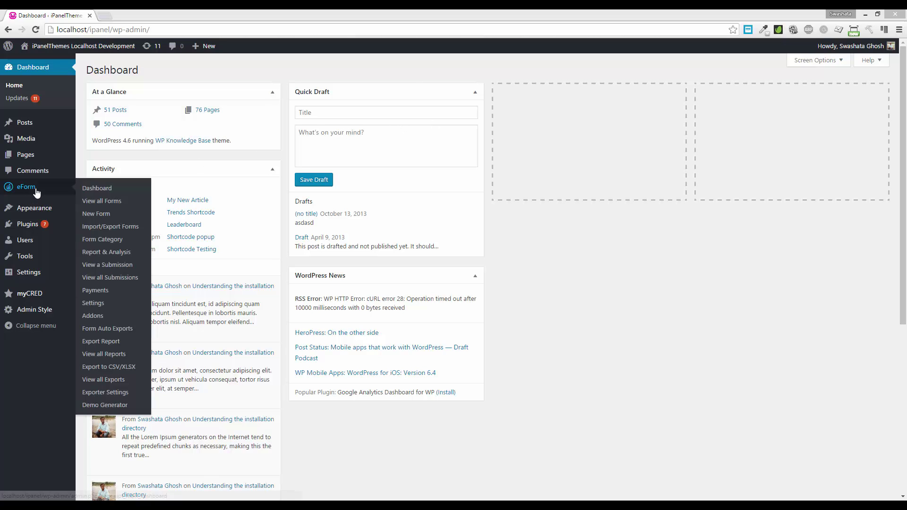
{"action": "left_click", "coordinate": [117, 216]}
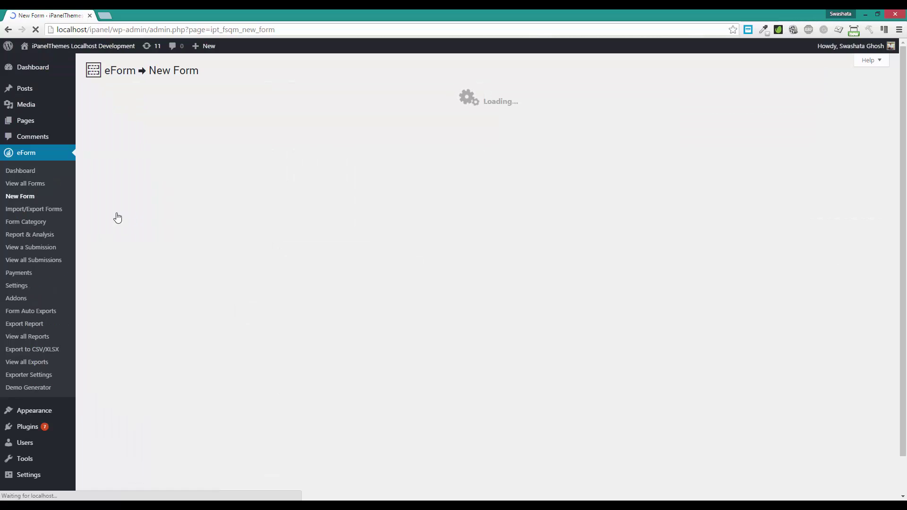
{"action": "left_click", "coordinate": [252, 121]}
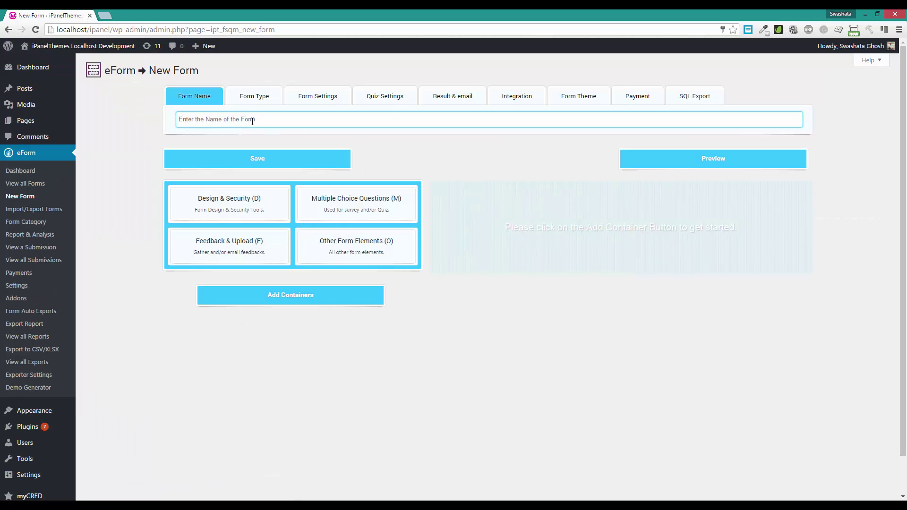
{"action": "type", "text": "Conditional Logic"}
{"action": "left_click", "coordinate": [264, 96]}
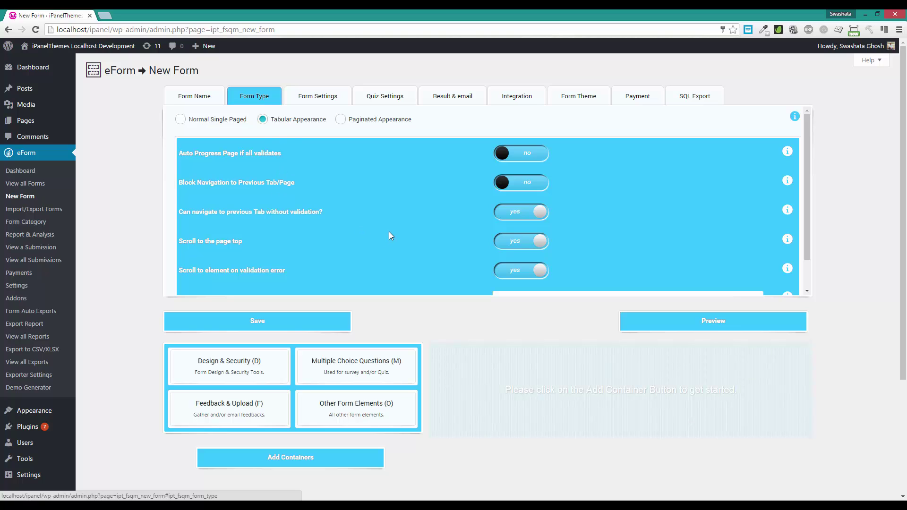
{"action": "left_click", "coordinate": [200, 96]}
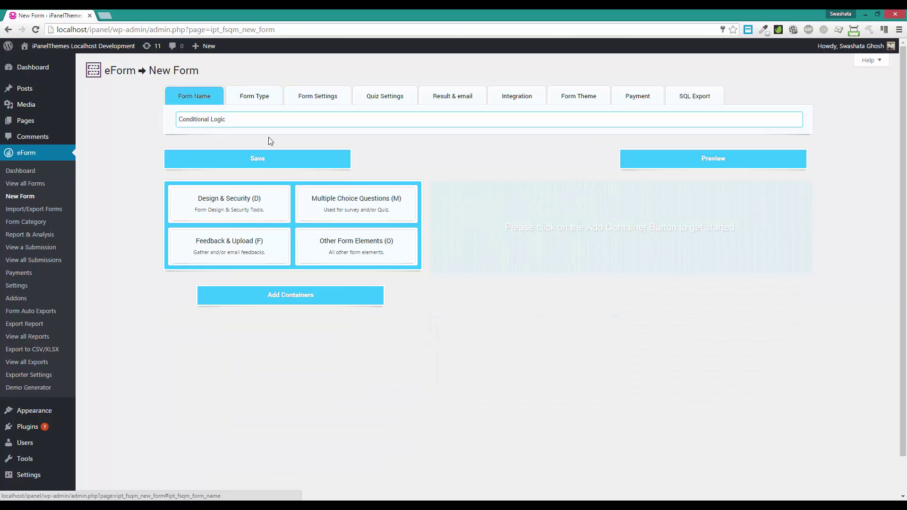
Step: Add a container to the form and place a Single Options and a Multiple Options element in it
{"action": "left_click", "coordinate": [265, 297]}
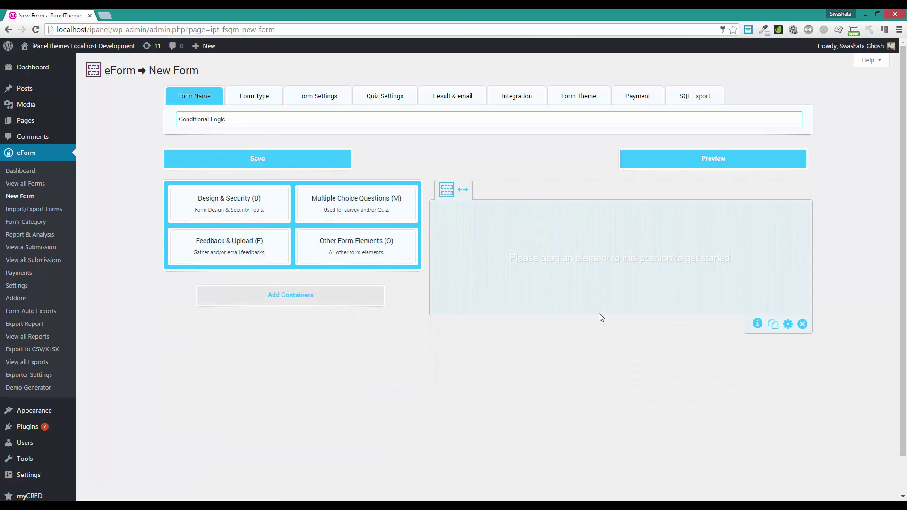
{"action": "left_click", "coordinate": [352, 206]}
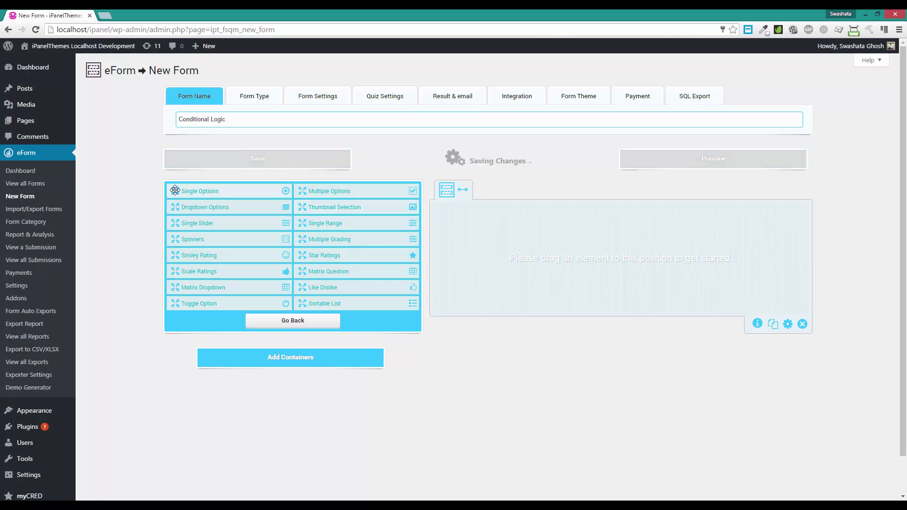
{"action": "left_click_drag", "start_coordinate": [176, 190], "coordinate": [518, 281]}
{"action": "left_click_drag", "start_coordinate": [303, 191], "coordinate": [514, 255]}
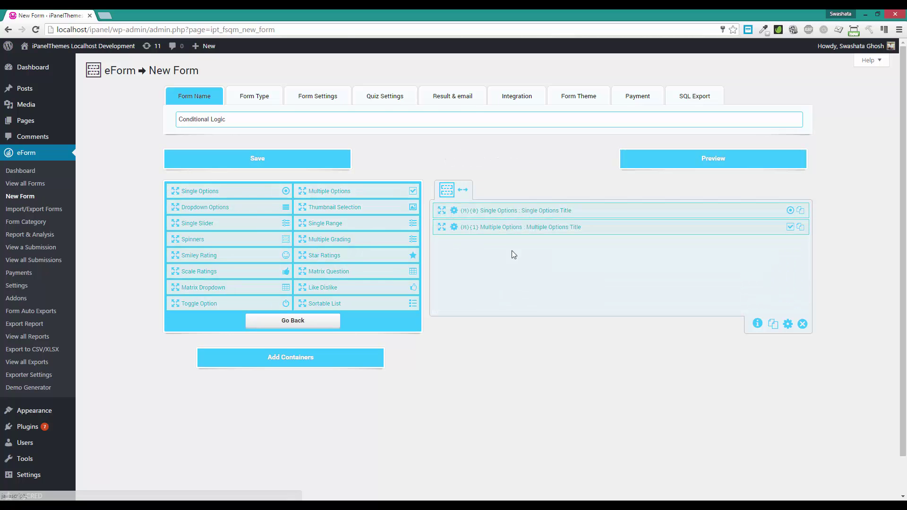
Step: Title the Single Options element "Please select one option" and save its settings
{"action": "left_click", "coordinate": [455, 211]}
{"action": "left_click_drag", "start_coordinate": [244, 116], "coordinate": [178, 135]}
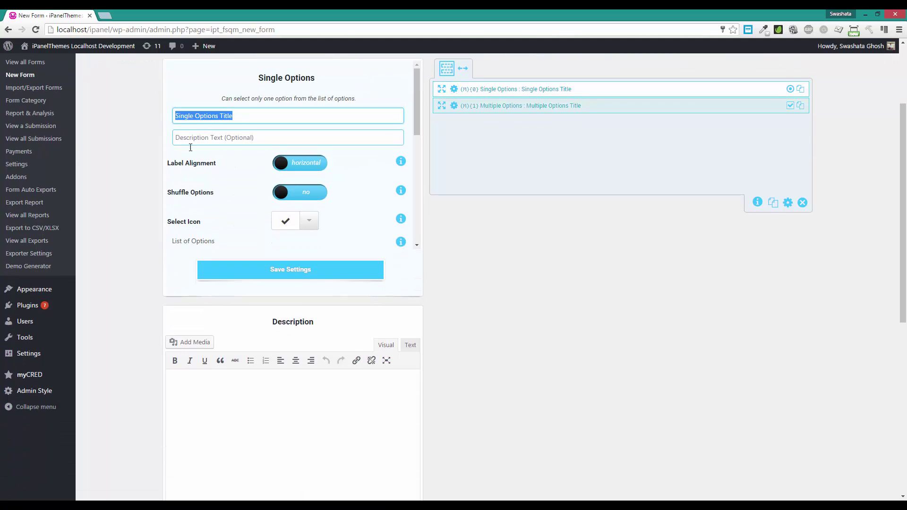
{"action": "scroll", "coordinate": [141, 183], "scroll_direction": "up", "scroll_amount": 3}
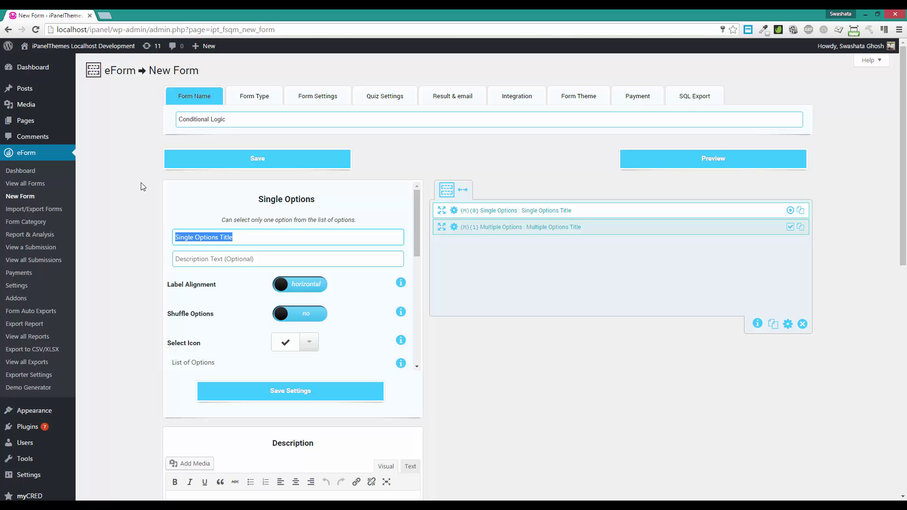
{"action": "type", "text": "Please select one option"}
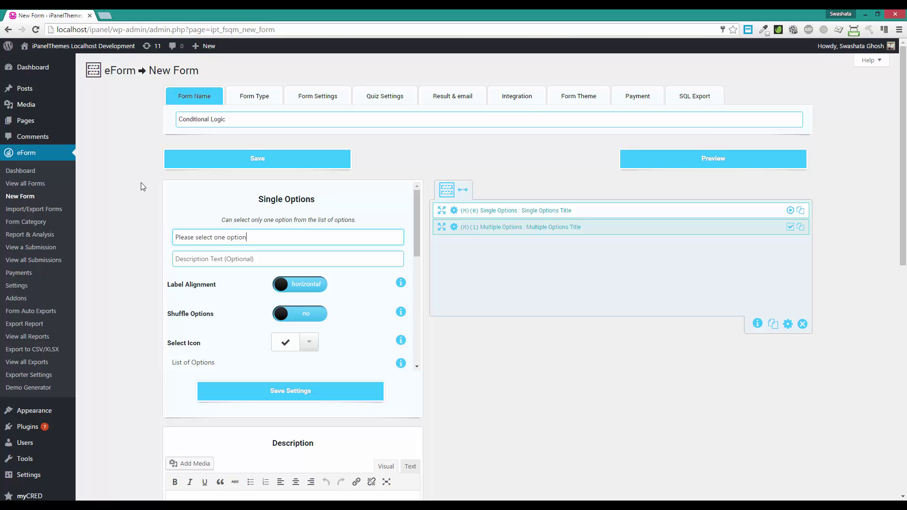
{"action": "scroll", "coordinate": [259, 238], "scroll_direction": "down", "scroll_amount": 4}
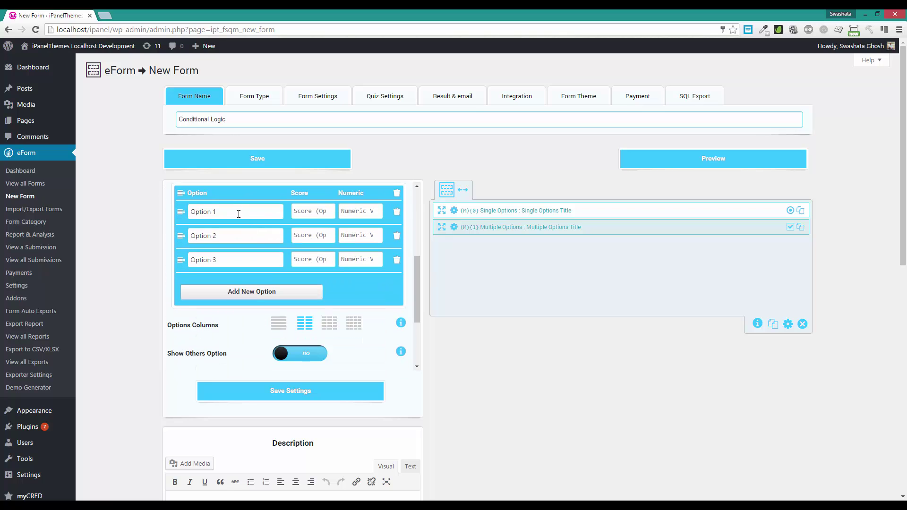
{"action": "scroll", "coordinate": [235, 222], "scroll_direction": "up", "scroll_amount": 2}
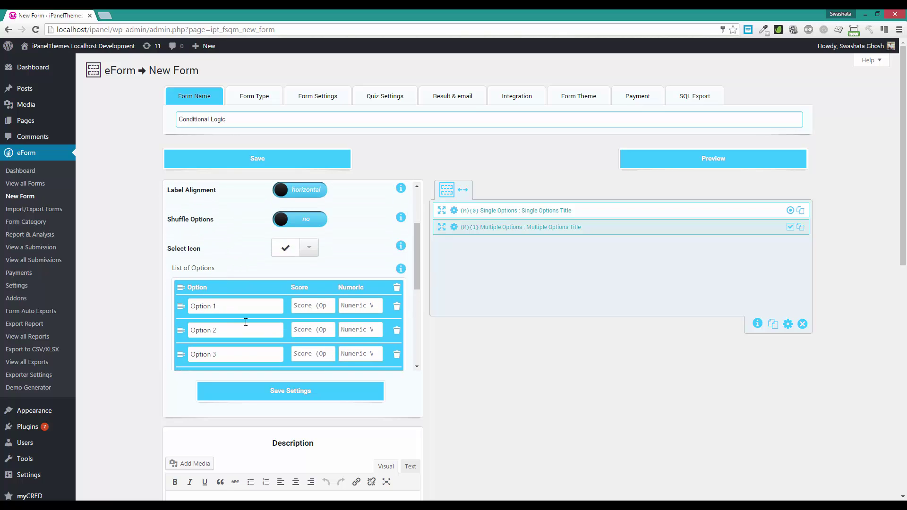
{"action": "left_click", "coordinate": [228, 330]}
{"action": "left_click", "coordinate": [317, 396]}
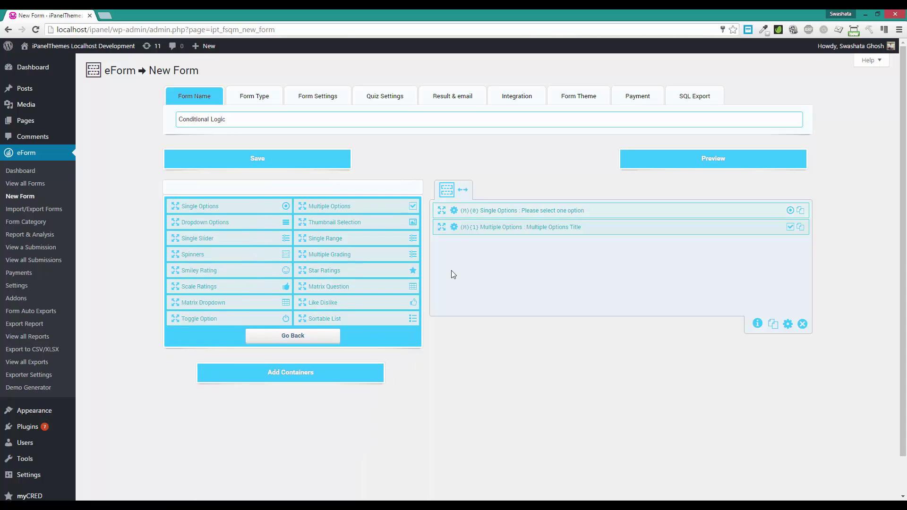
Step: Title the Multiple Options element "Please select more than one option", add an "Option 4" choice, and save its settings
{"action": "left_click", "coordinate": [454, 227]}
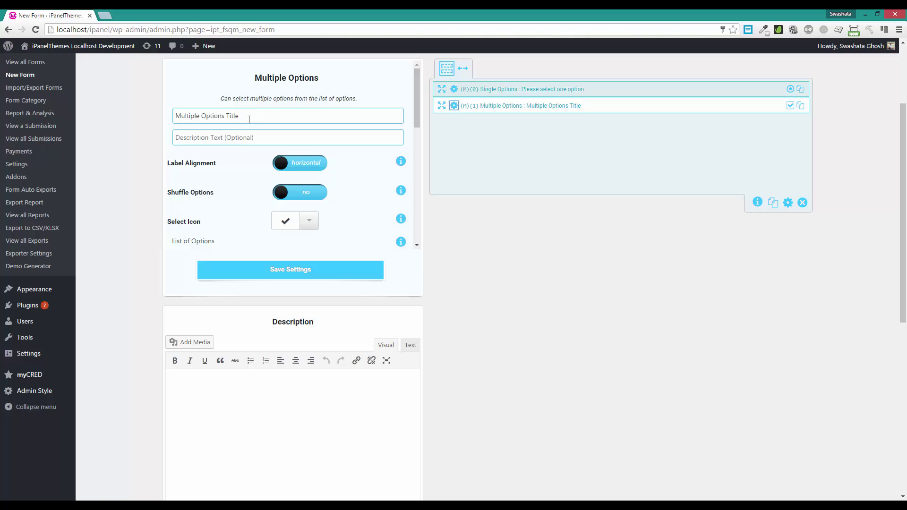
{"action": "triple_click", "coordinate": [250, 116]}
{"action": "type", "text": "Please se"}
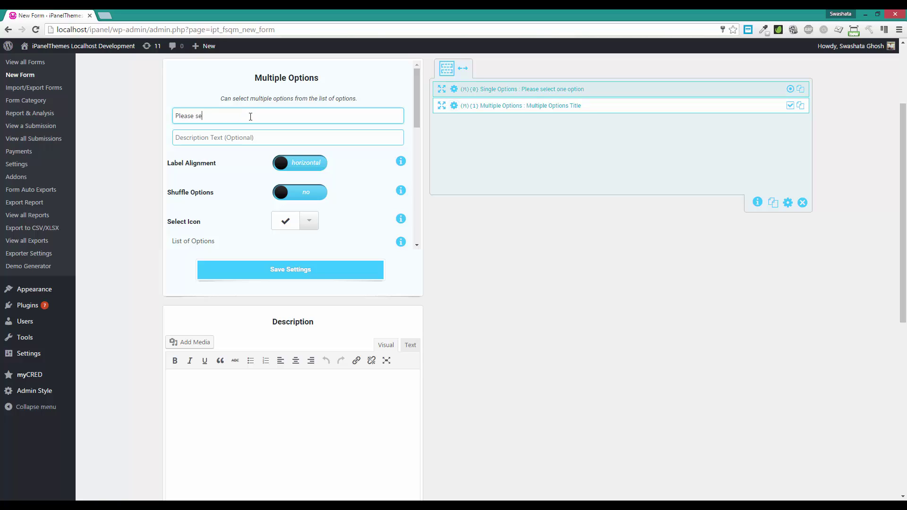
{"action": "type", "text": "lect more than one option"}
{"action": "scroll", "coordinate": [250, 116], "scroll_direction": "down", "scroll_amount": 3}
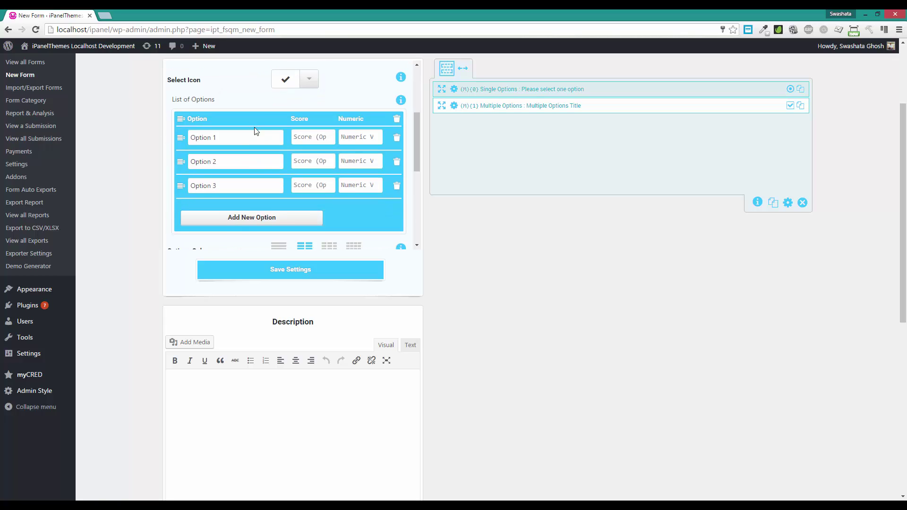
{"action": "left_click", "coordinate": [243, 220]}
{"action": "type", "text": "Option 4"}
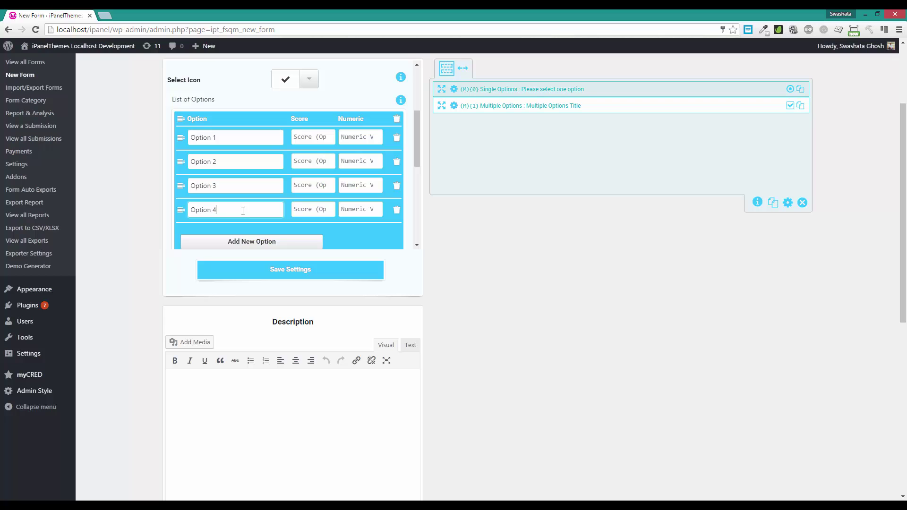
{"action": "left_click", "coordinate": [281, 274]}
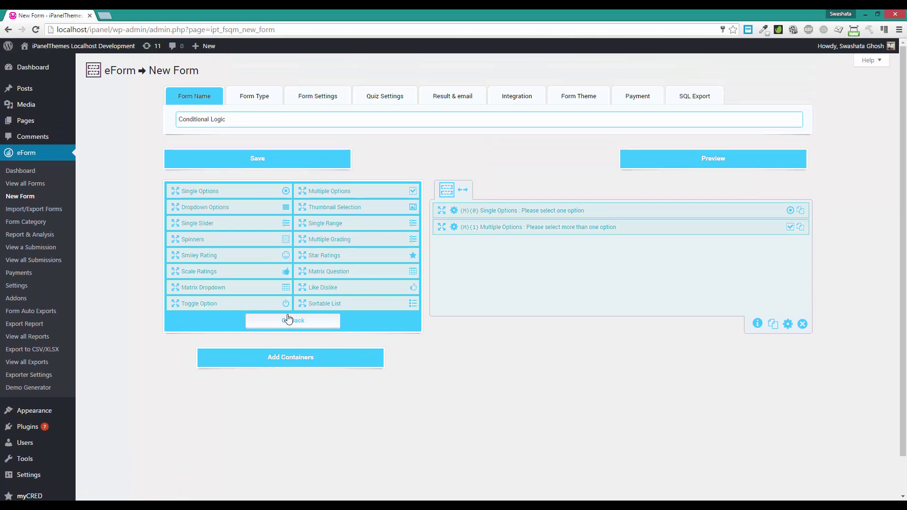
Step: Add a Heading element below the two questions with the text "Our conditional element"
{"action": "left_click", "coordinate": [289, 320]}
{"action": "left_click", "coordinate": [236, 211]}
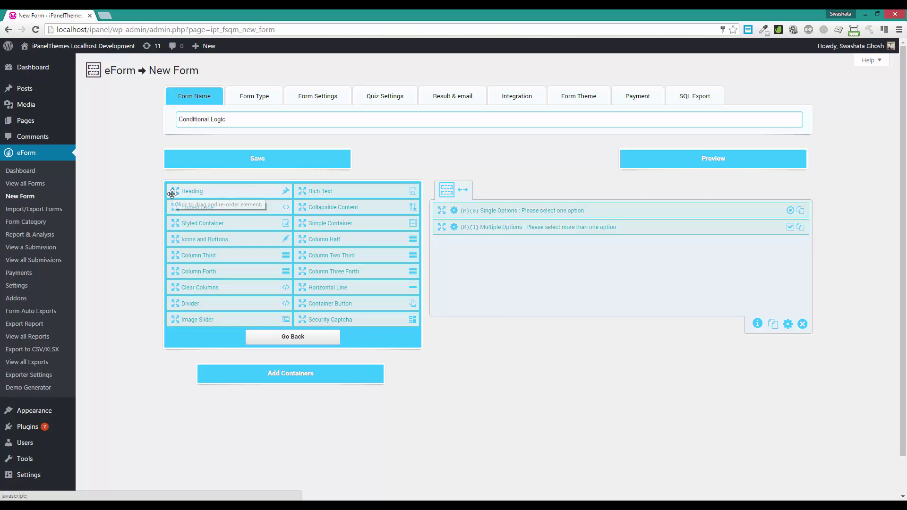
{"action": "left_click_drag", "start_coordinate": [174, 191], "coordinate": [456, 245]}
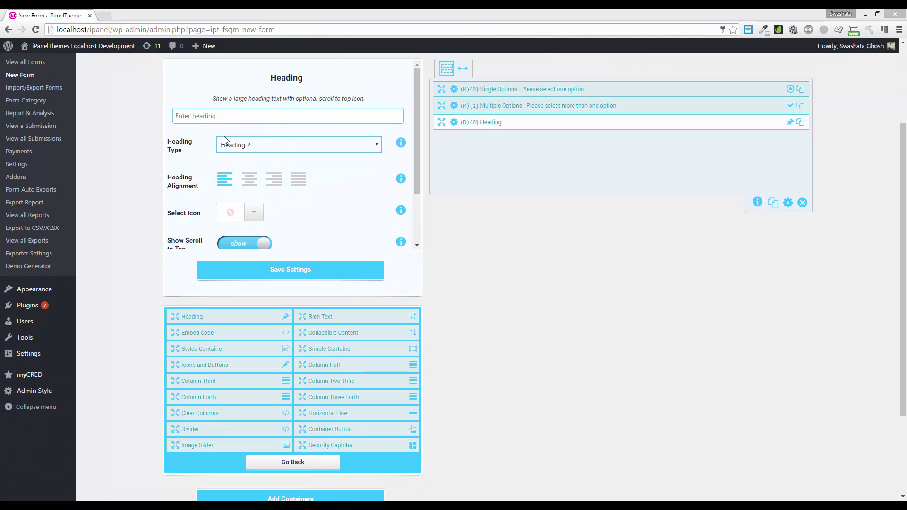
{"action": "left_click", "coordinate": [222, 114]}
{"action": "type", "text": "O"}
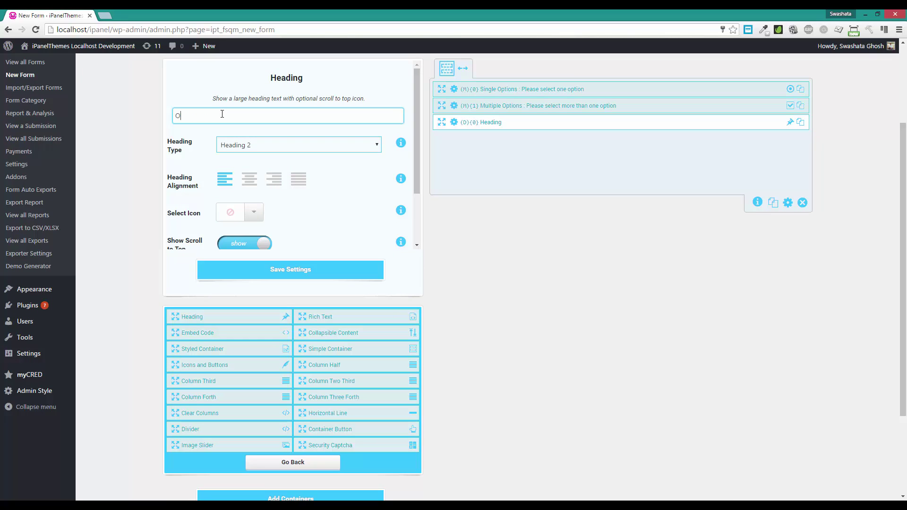
{"action": "type", "text": "ur conditional element"}
Step: Enable conditional logic on the Heading element and add a new logic row
{"action": "scroll", "coordinate": [469, 290], "scroll_direction": "up", "scroll_amount": 3}
{"action": "left_click_drag", "start_coordinate": [418, 222], "coordinate": [418, 279]}
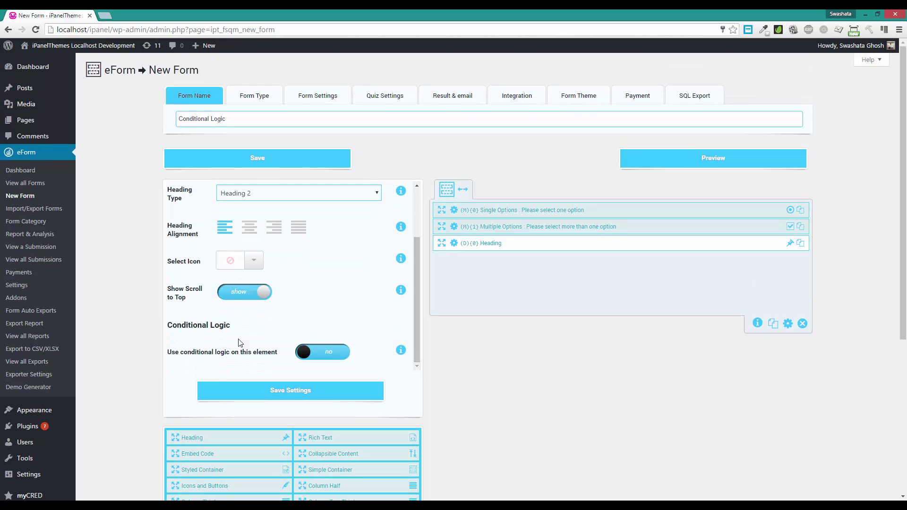
{"action": "left_click", "coordinate": [316, 354]}
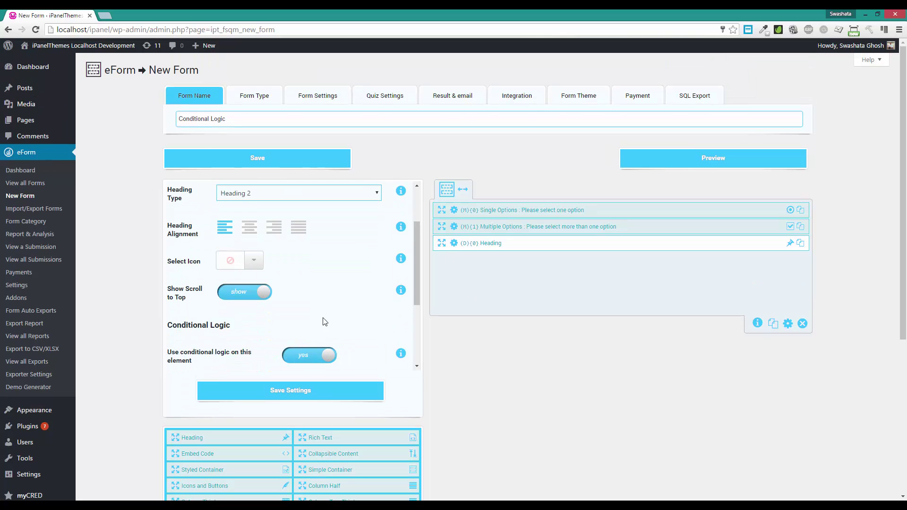
{"action": "scroll", "coordinate": [321, 331], "scroll_direction": "down", "scroll_amount": 4}
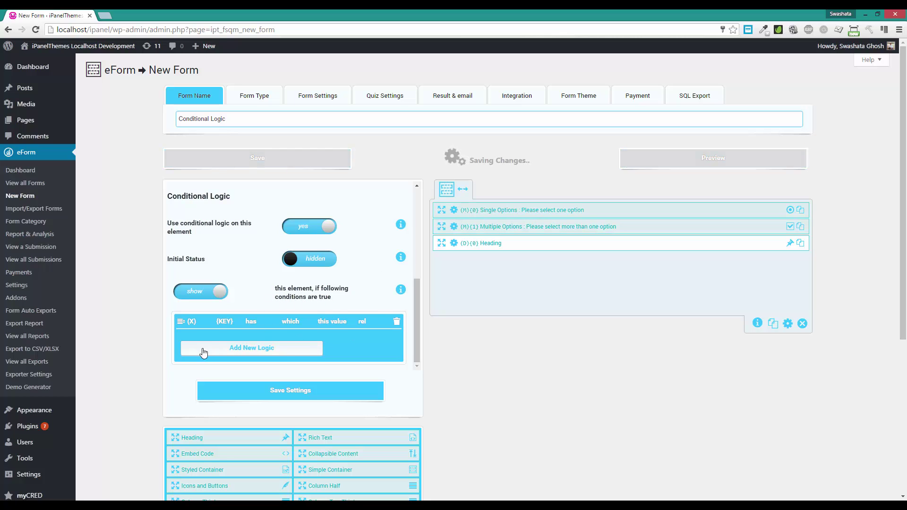
{"action": "left_click", "coordinate": [222, 349]}
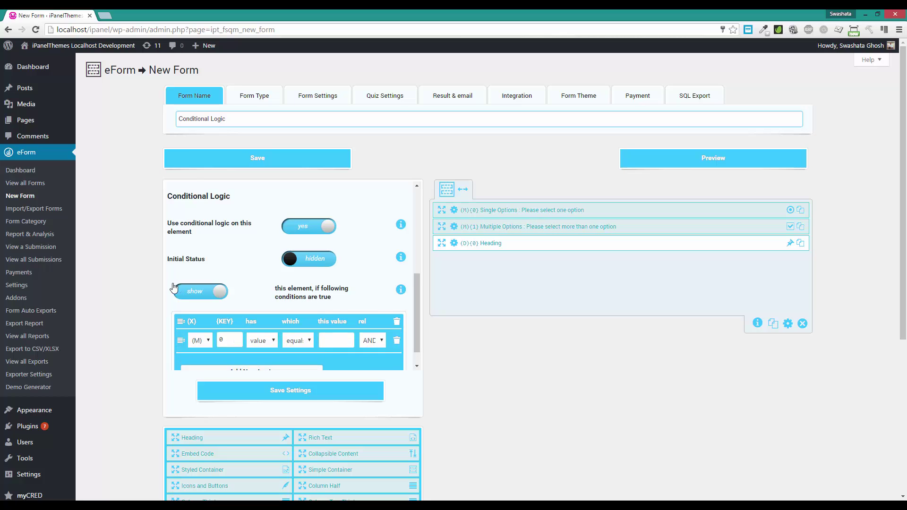
Step: Set the heading's condition to (M) MCQ key 0, value equals to "Option 1", and save the element's settings
{"action": "scroll", "coordinate": [174, 286], "scroll_direction": "down", "scroll_amount": 1}
{"action": "left_click", "coordinate": [202, 316]}
{"action": "left_click", "coordinate": [203, 316]}
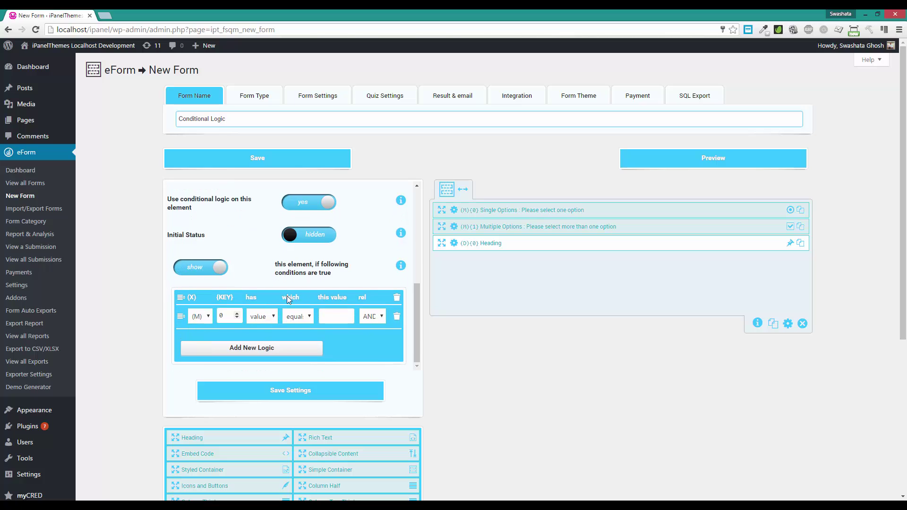
{"action": "left_click_drag", "start_coordinate": [461, 213], "coordinate": [471, 208]}
{"action": "left_click", "coordinate": [472, 210]}
{"action": "left_click", "coordinate": [209, 314]}
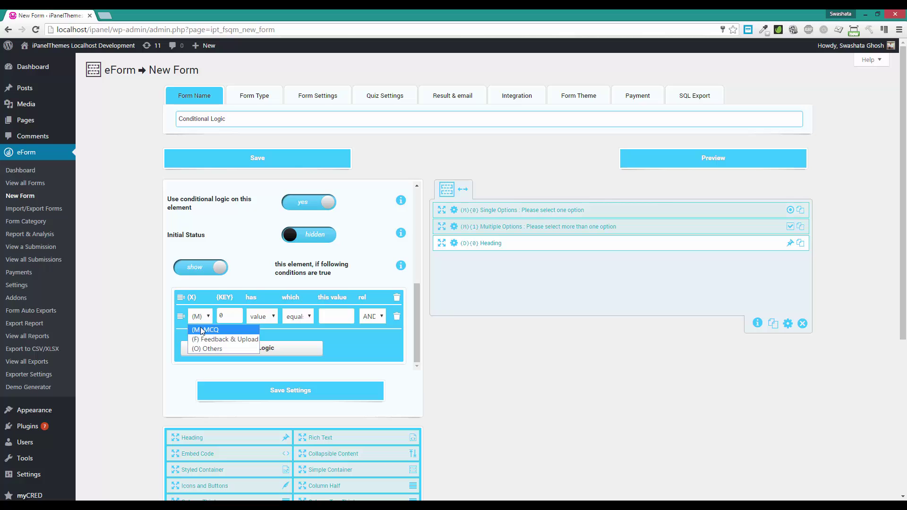
{"action": "left_click", "coordinate": [203, 332]}
{"action": "left_click", "coordinate": [223, 316]}
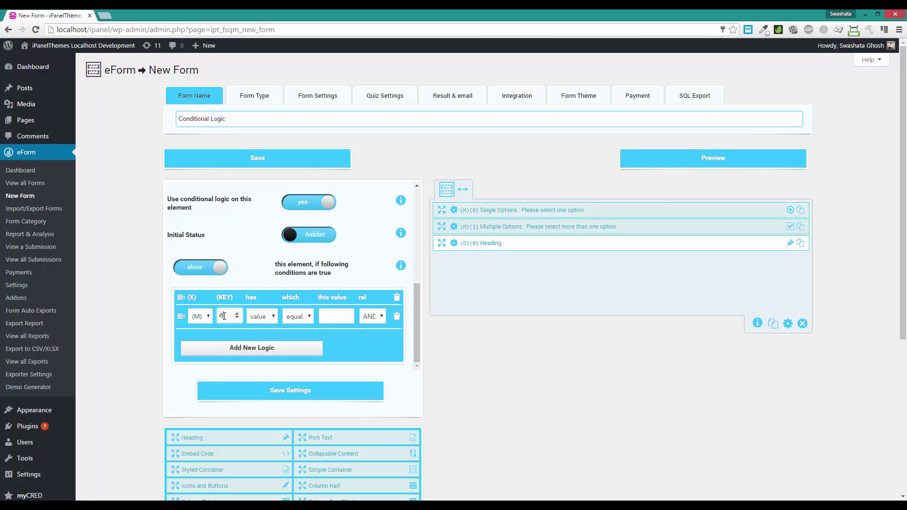
{"action": "left_click", "coordinate": [298, 316]}
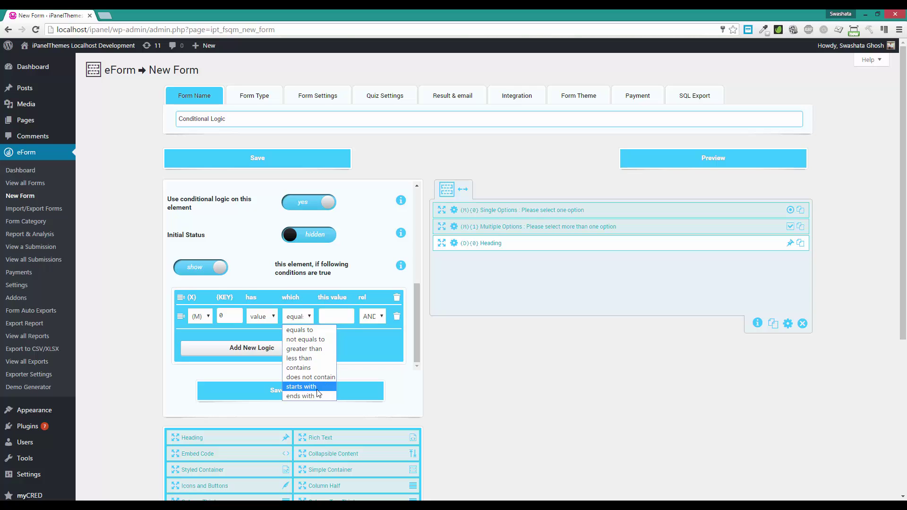
{"action": "left_click", "coordinate": [311, 329]}
{"action": "left_click", "coordinate": [335, 316]}
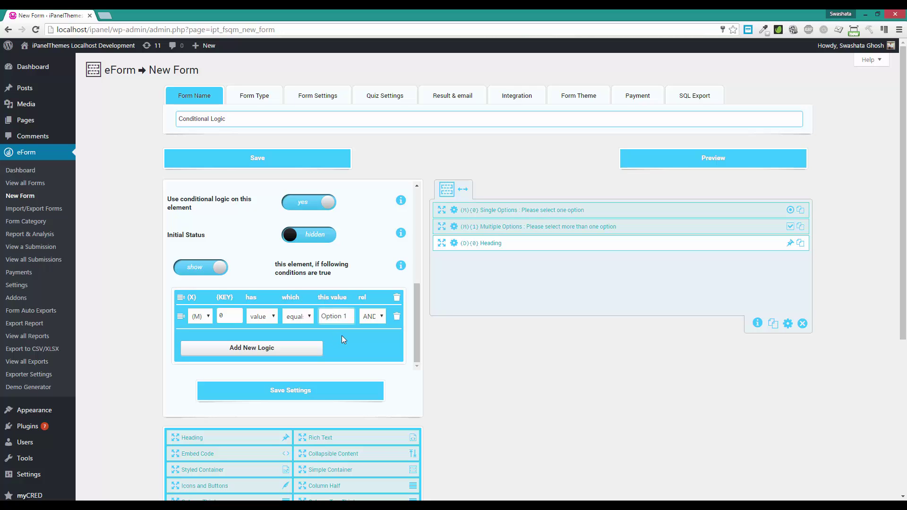
{"action": "left_click", "coordinate": [330, 399]}
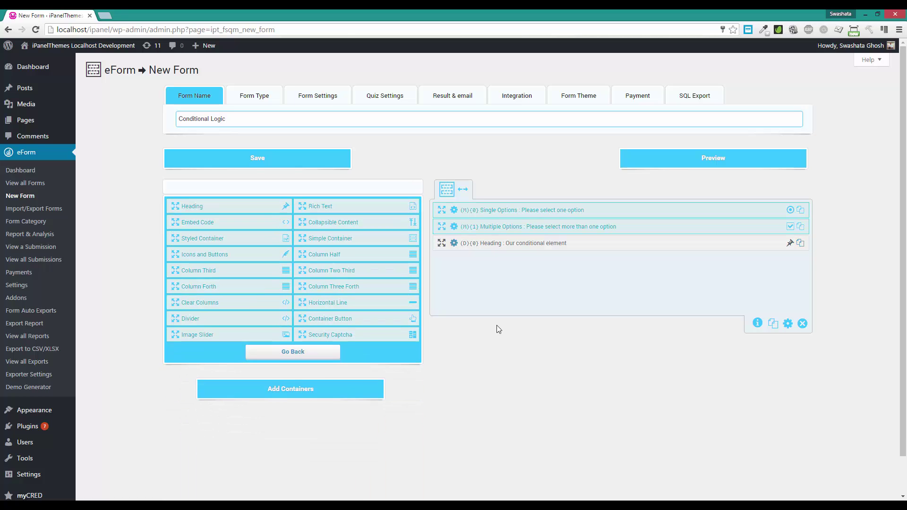
Step: Save the form and open the preview of "Conditional Logic" from the list of all forms
{"action": "left_click", "coordinate": [236, 156]}
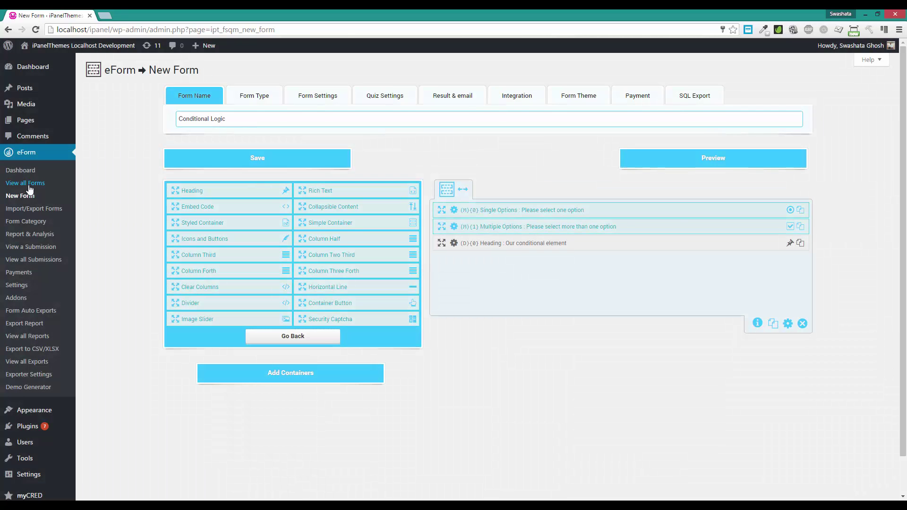
{"action": "left_click", "coordinate": [43, 184]}
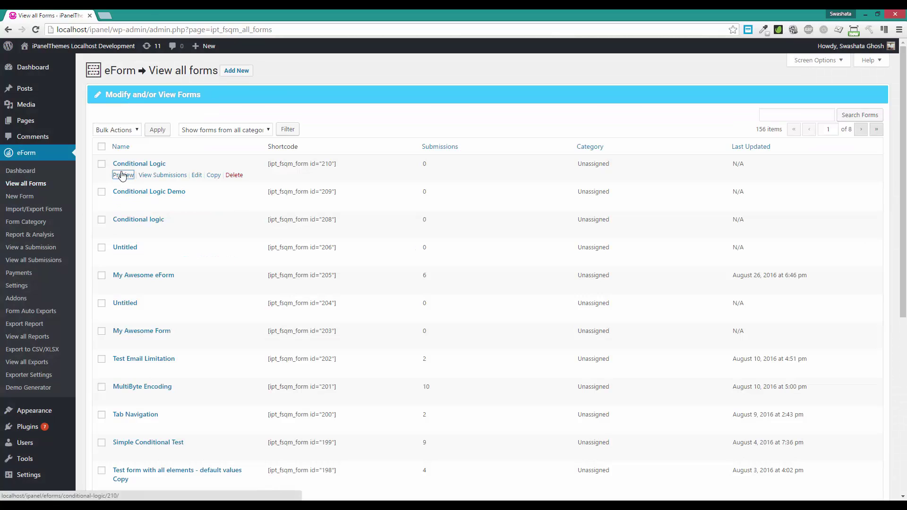
{"action": "left_click", "coordinate": [122, 175]}
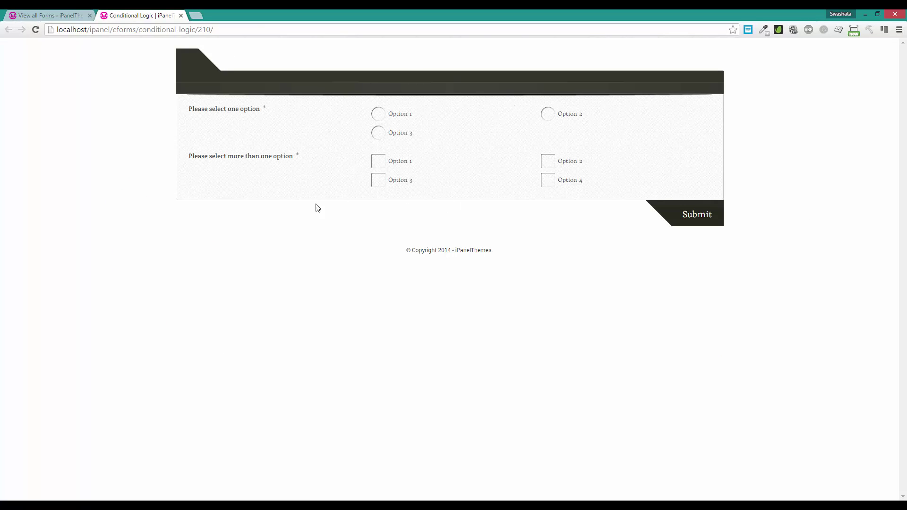
Step: Test the heading's condition in the preview by selecting Option 1, Option 3 and Option 2 in the "Please select one option" question
{"action": "left_click", "coordinate": [404, 116]}
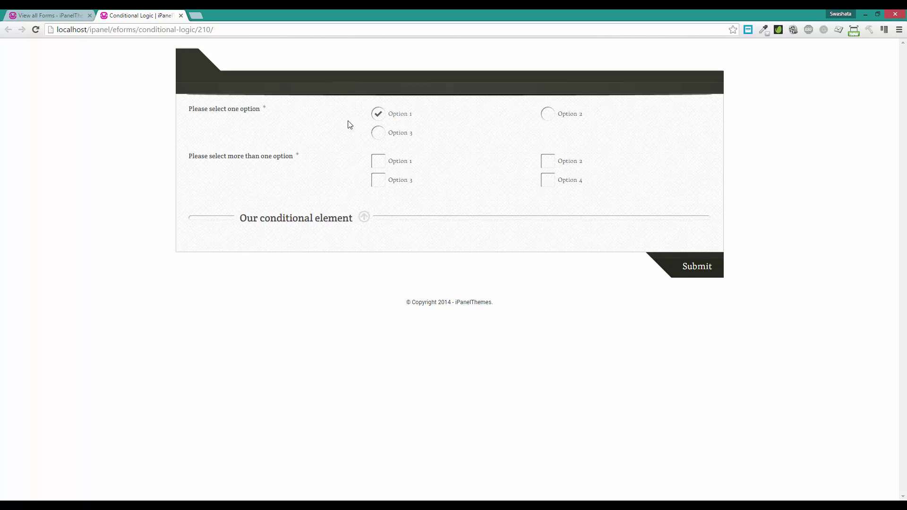
{"action": "left_click", "coordinate": [401, 137]}
{"action": "left_click", "coordinate": [558, 116]}
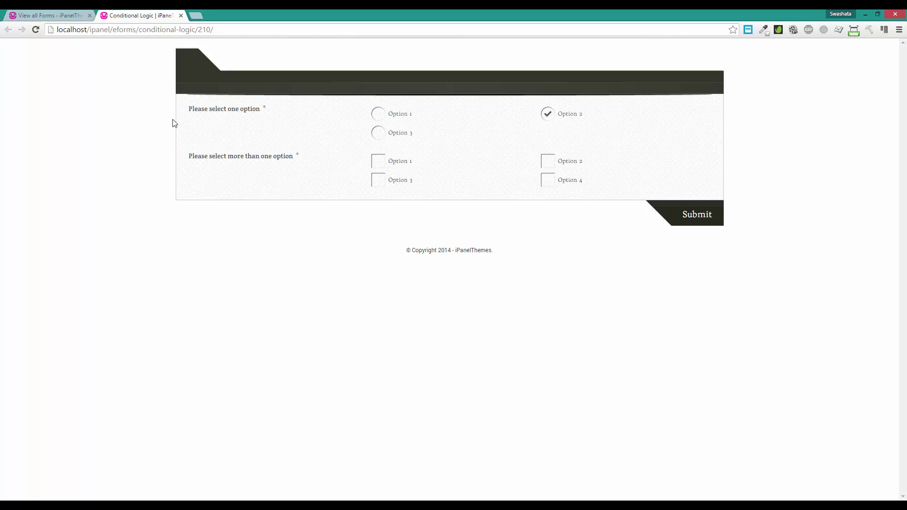
Step: Edit the "Conditional Logic" form from the list of all forms and open the Heading element's conditional logic settings
{"action": "left_click", "coordinate": [69, 16]}
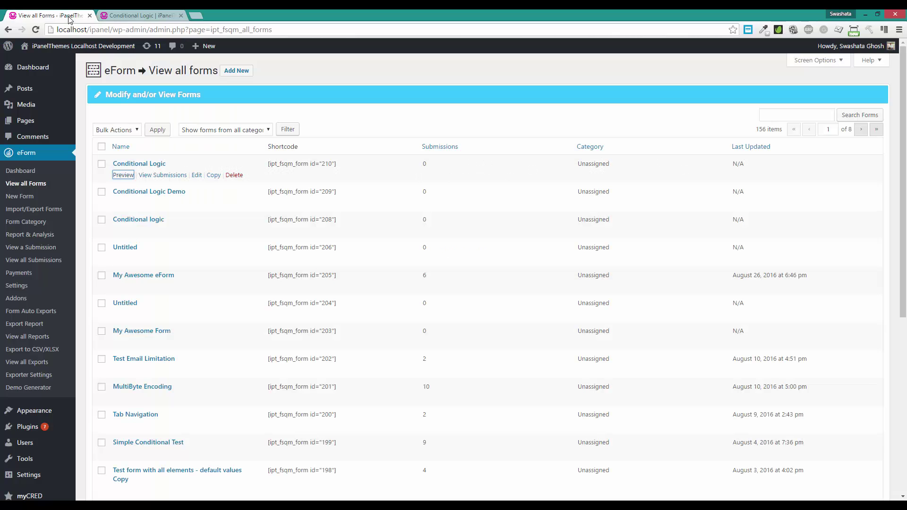
{"action": "left_click", "coordinate": [196, 175]}
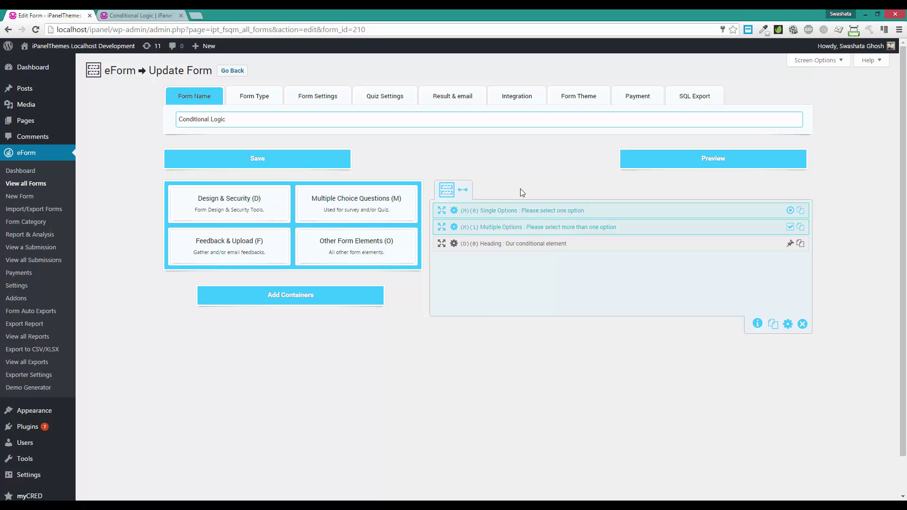
{"action": "left_click", "coordinate": [453, 243]}
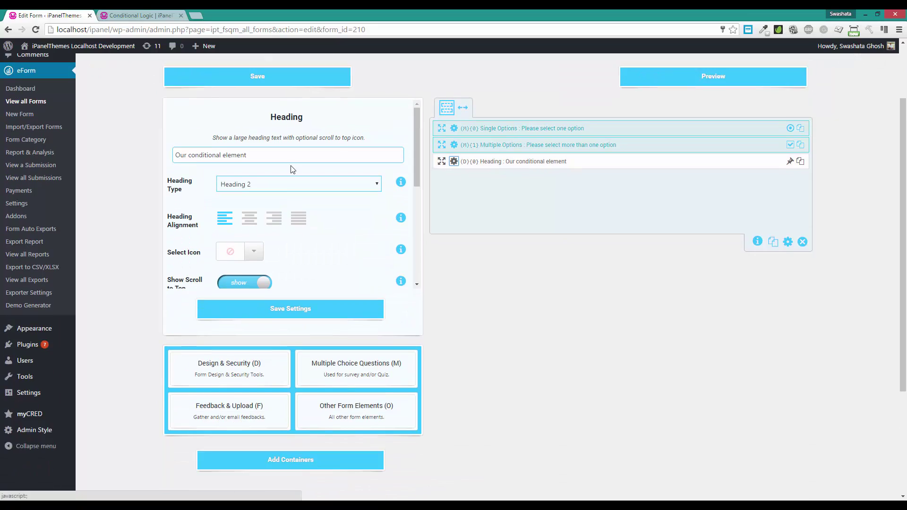
{"action": "scroll", "coordinate": [333, 173], "scroll_direction": "down", "scroll_amount": 4}
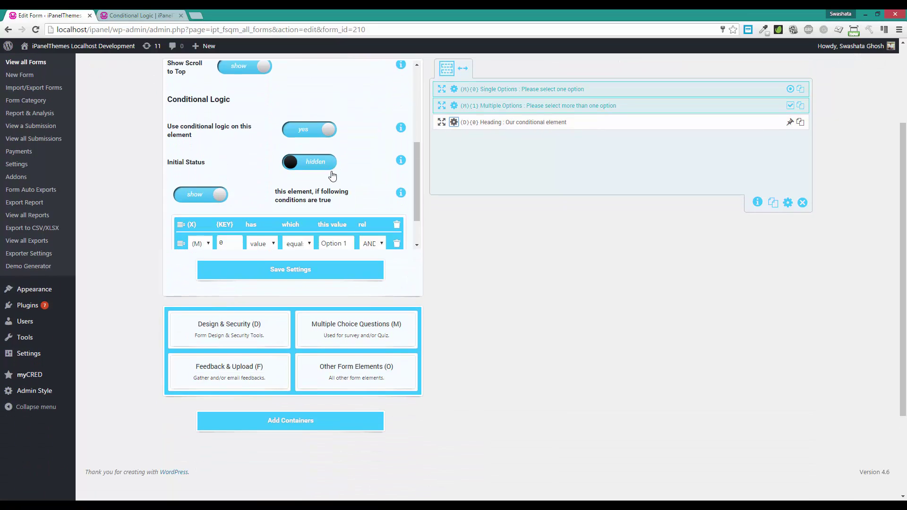
{"action": "scroll", "coordinate": [429, 231], "scroll_direction": "up", "scroll_amount": 2}
Step: Check the form preview with Option 1 selected in the first question, and return to the form editor
{"action": "key", "text": "ctrl+Tab"}
{"action": "left_click", "coordinate": [395, 115]}
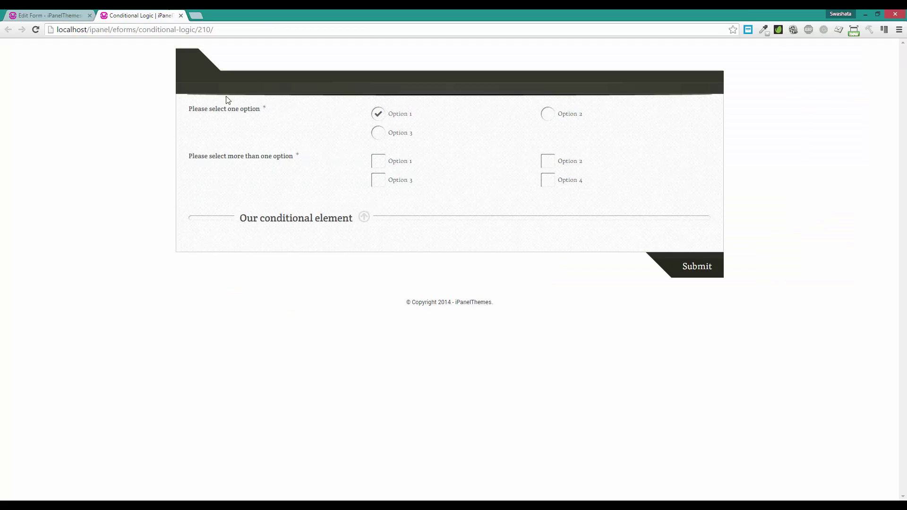
{"action": "left_click", "coordinate": [67, 13]}
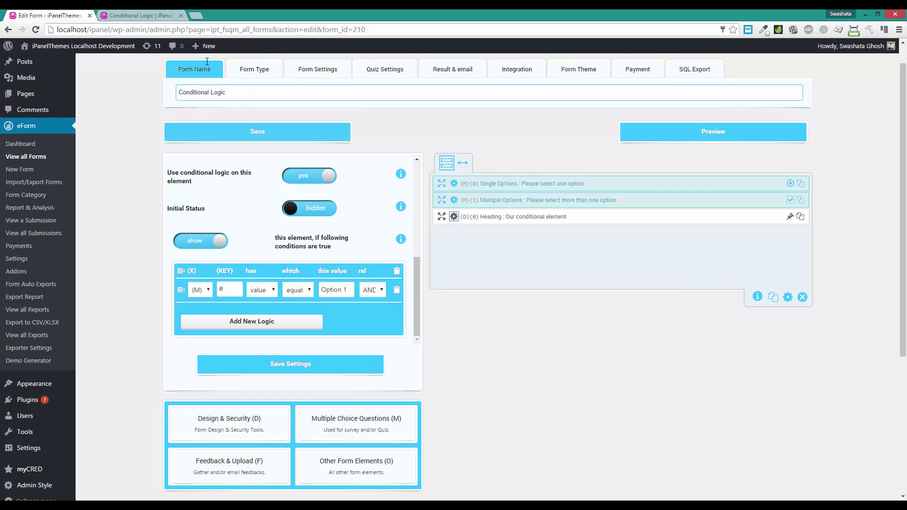
Step: Add a second logic row to the heading with (M) key 1, value equals to "Option 2", keeping the AND relation
{"action": "scroll", "coordinate": [235, 273], "scroll_direction": "down", "scroll_amount": 1}
{"action": "left_click", "coordinate": [219, 279]}
{"action": "scroll", "coordinate": [251, 255], "scroll_direction": "down", "scroll_amount": 1}
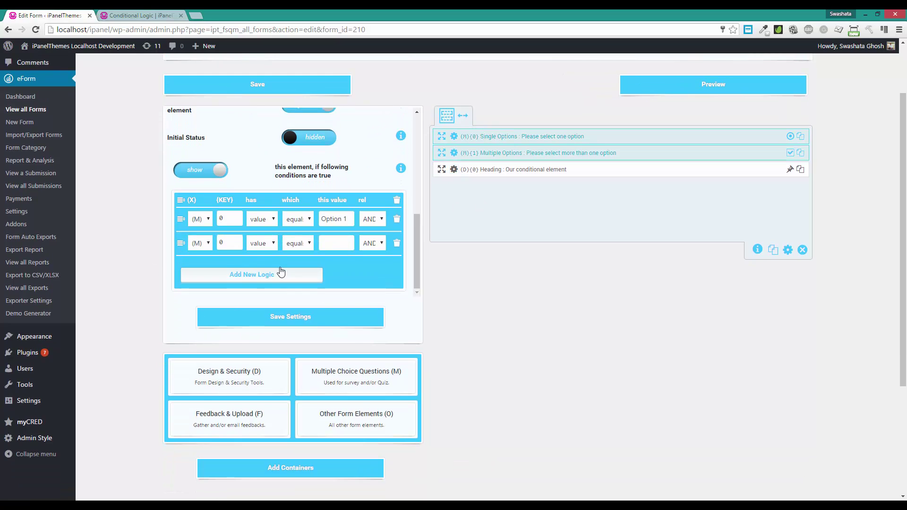
{"action": "scroll", "coordinate": [137, 276], "scroll_direction": "up", "scroll_amount": 1}
{"action": "left_click", "coordinate": [237, 287]}
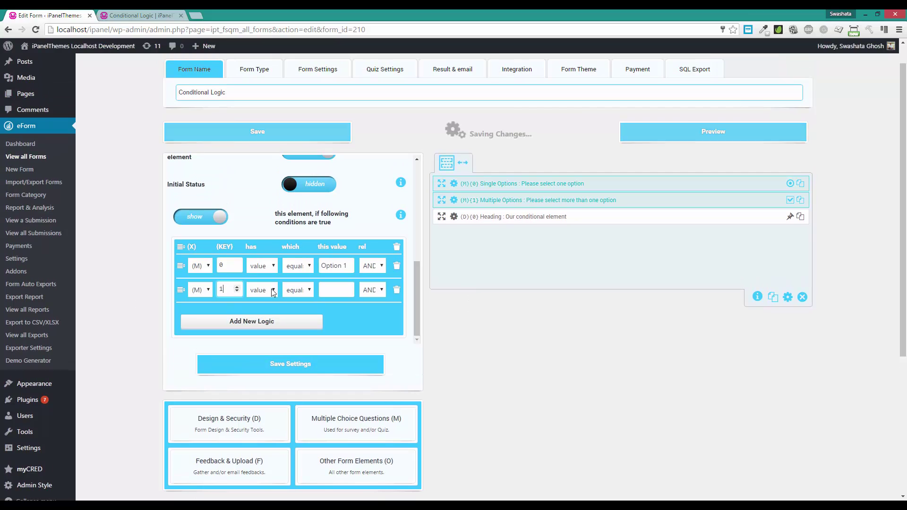
{"action": "left_click", "coordinate": [338, 290]}
{"action": "type", "text": "Option 2"}
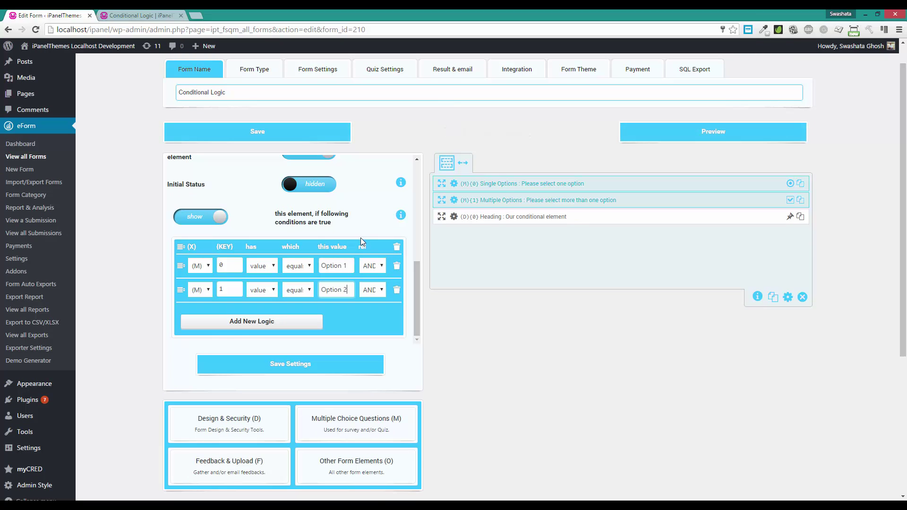
{"action": "left_click", "coordinate": [371, 266]}
{"action": "left_click", "coordinate": [367, 270]}
Step: Save the heading's settings and the form, and reload the form preview
{"action": "left_click", "coordinate": [297, 370]}
{"action": "left_click", "coordinate": [187, 133]}
{"action": "left_click", "coordinate": [123, 16]}
{"action": "left_click", "coordinate": [120, 26]}
{"action": "key", "text": "Return"}
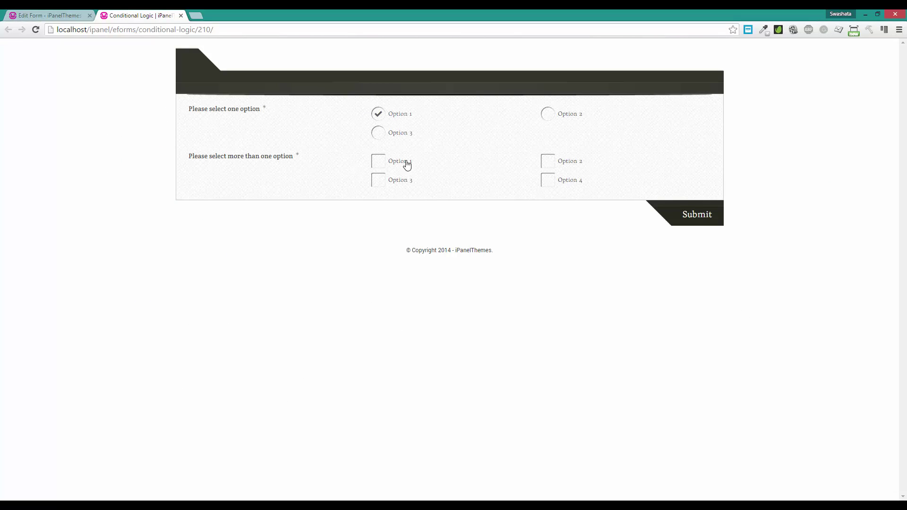
Step: With Option 1 selected in the first question, test Option 2 in the second question, and replace it with Option 3
{"action": "left_click", "coordinate": [563, 161]}
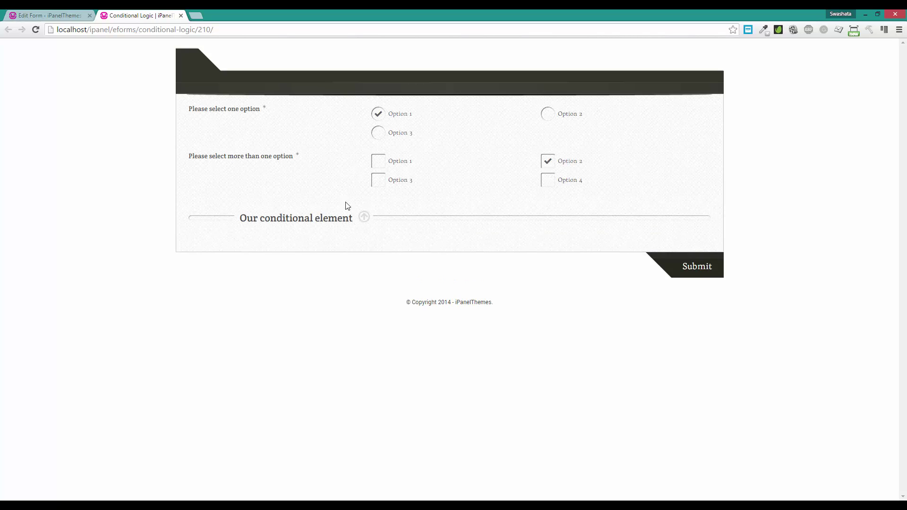
{"action": "left_click", "coordinate": [416, 184]}
{"action": "left_click", "coordinate": [564, 162]}
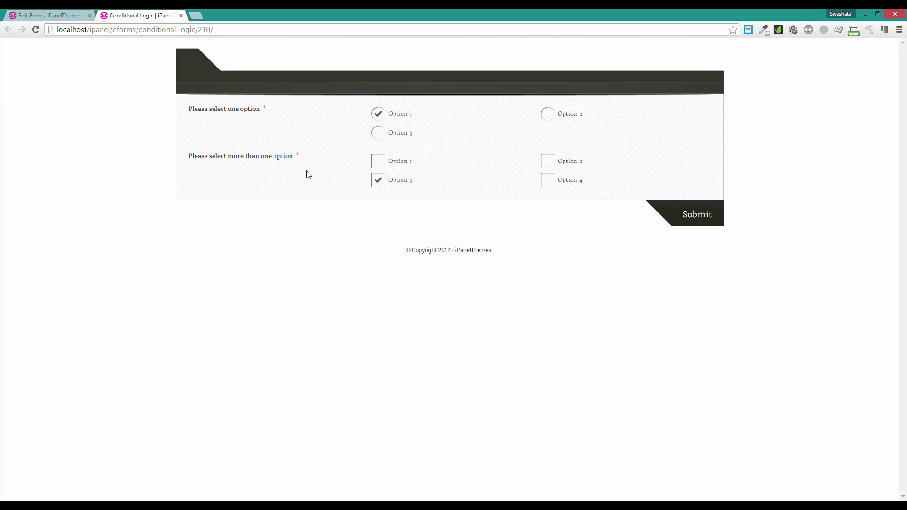
Step: Add a Thumbnail Selection element from the multiple choice questions and place it above the Heading in the form editor
{"action": "left_click", "coordinate": [61, 12]}
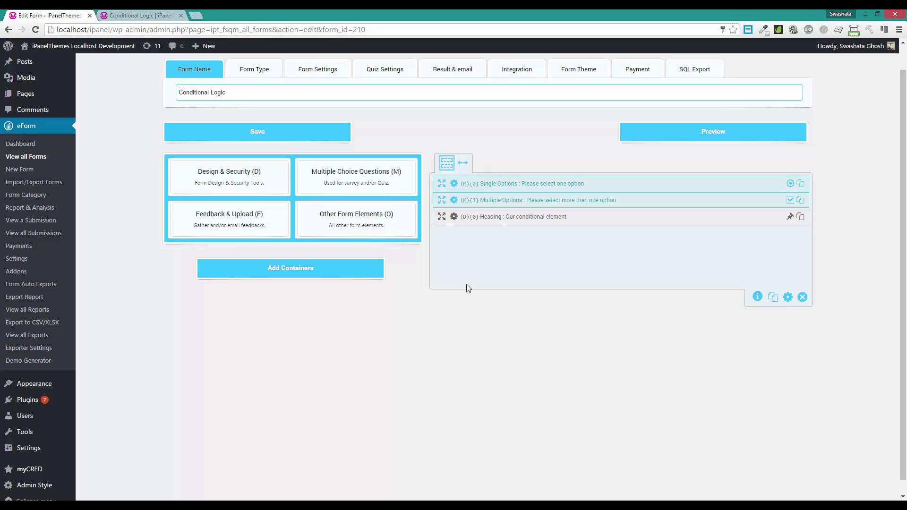
{"action": "left_click", "coordinate": [314, 175]}
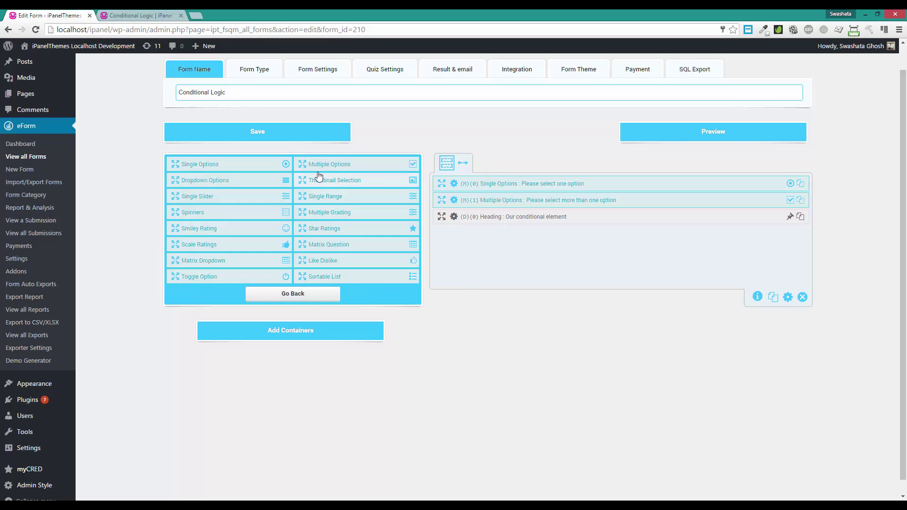
{"action": "left_click", "coordinate": [326, 182]}
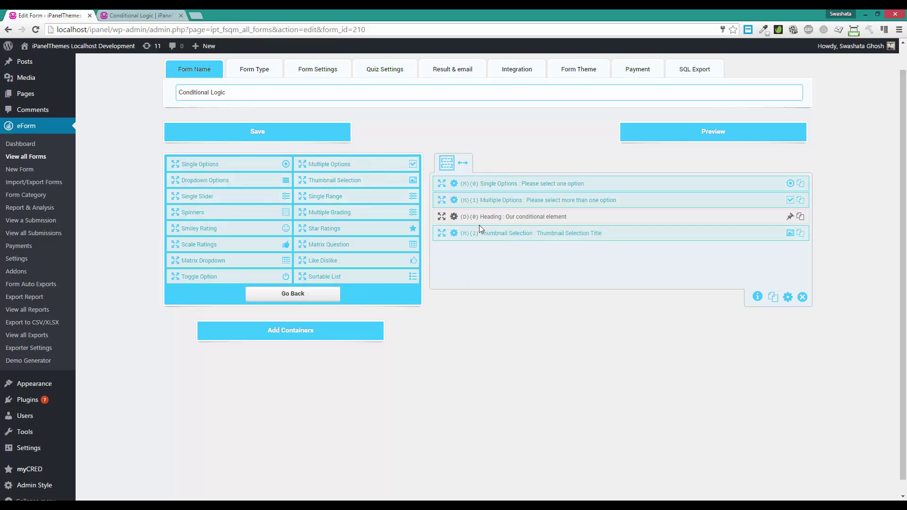
{"action": "left_click_drag", "start_coordinate": [442, 234], "coordinate": [441, 217]}
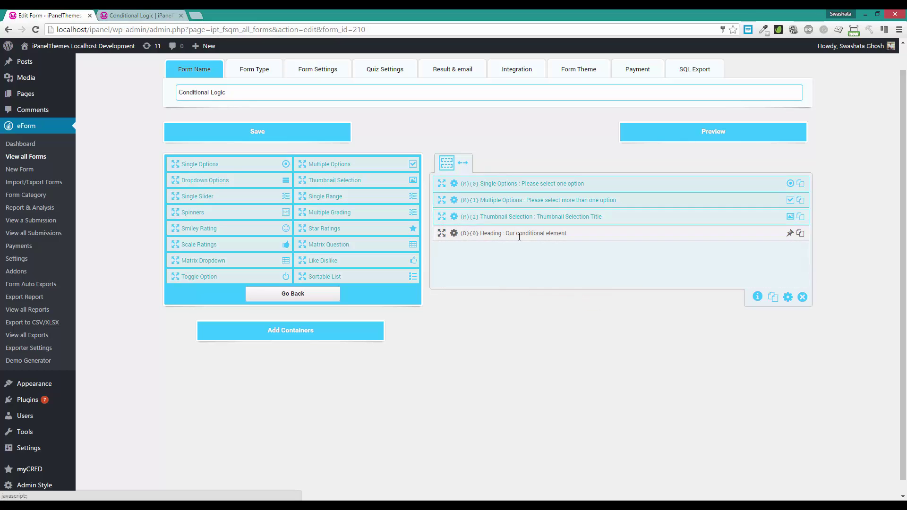
Step: Examine the Thumbnail Selection element's settings and its list of image options
{"action": "left_click", "coordinate": [454, 233]}
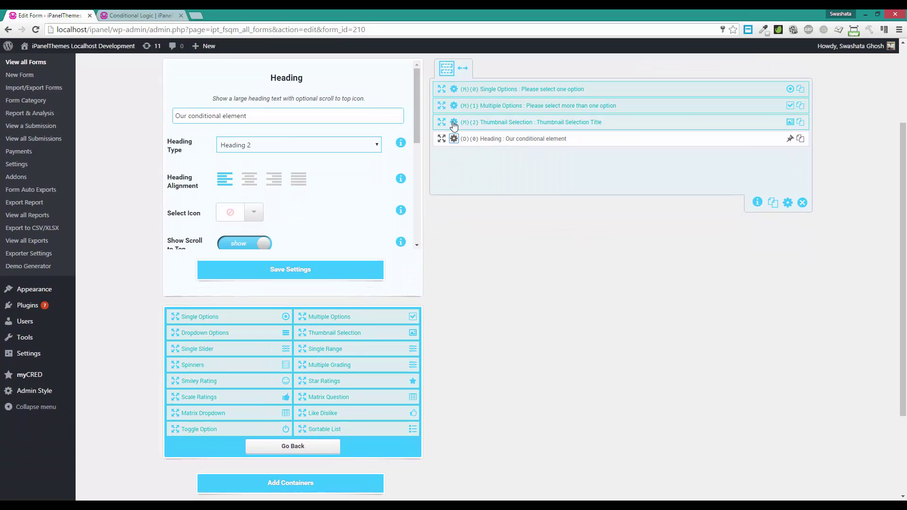
{"action": "left_click", "coordinate": [453, 216]}
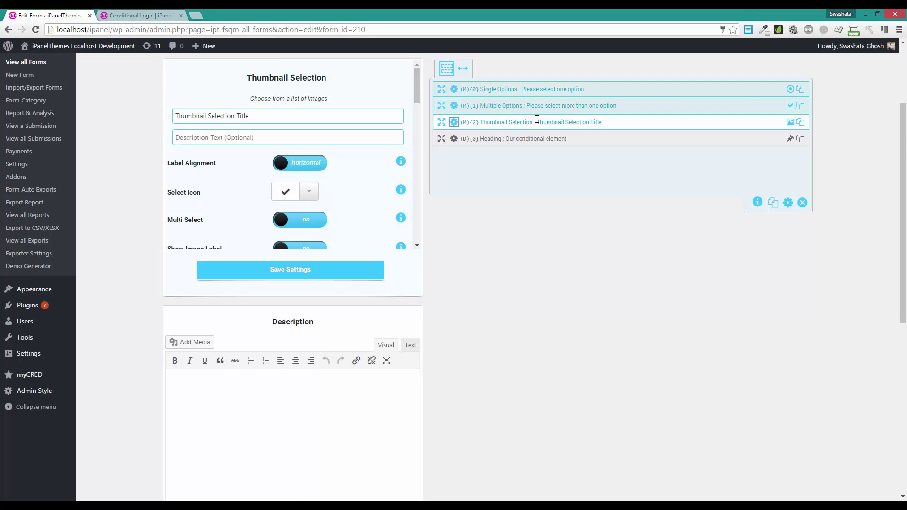
{"action": "scroll", "coordinate": [348, 142], "scroll_direction": "down", "scroll_amount": 10}
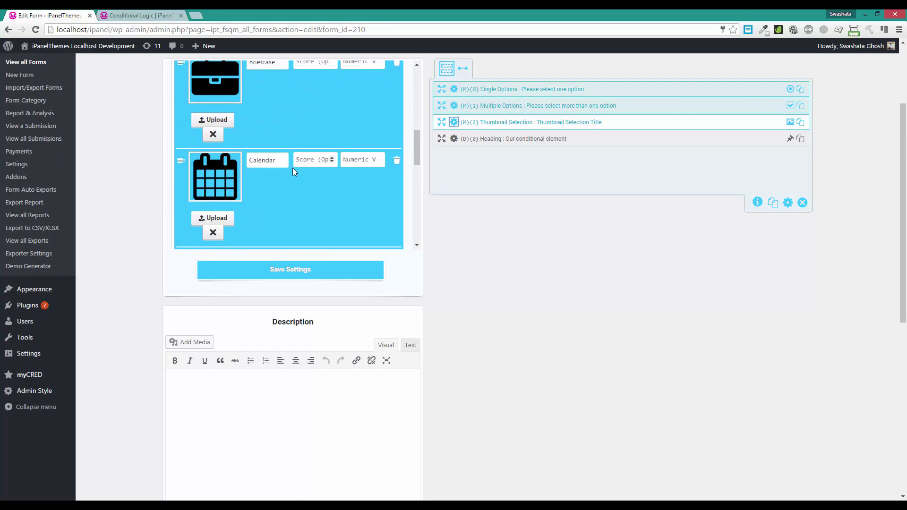
{"action": "scroll", "coordinate": [138, 176], "scroll_direction": "up", "scroll_amount": 3}
{"action": "scroll", "coordinate": [280, 215], "scroll_direction": "down", "scroll_amount": 4}
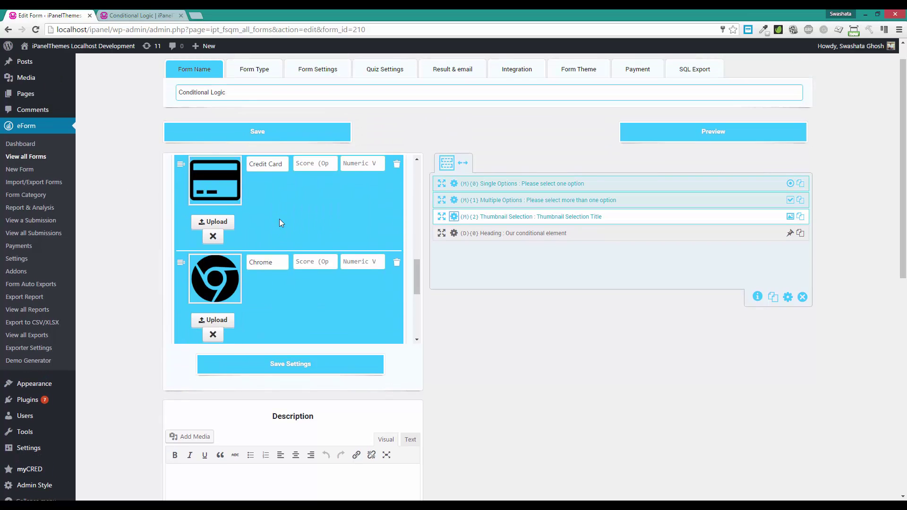
{"action": "scroll", "coordinate": [268, 227], "scroll_direction": "up", "scroll_amount": 5}
{"action": "scroll", "coordinate": [276, 228], "scroll_direction": "down", "scroll_amount": 1}
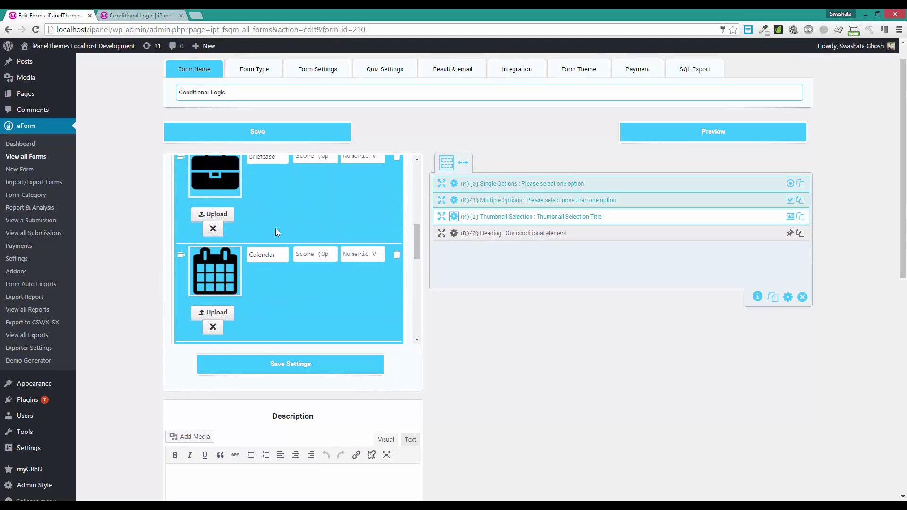
{"action": "scroll", "coordinate": [224, 249], "scroll_direction": "down", "scroll_amount": 1}
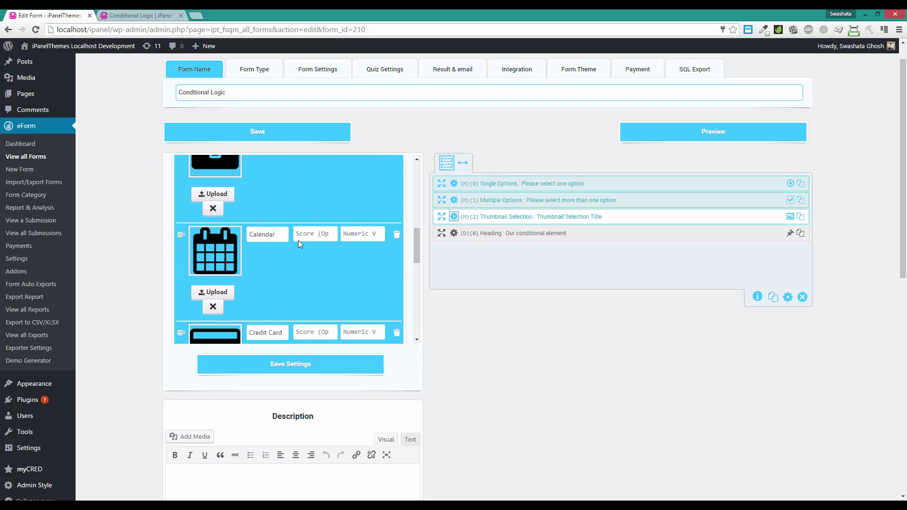
{"action": "scroll", "coordinate": [295, 254], "scroll_direction": "down", "scroll_amount": 2}
{"action": "scroll", "coordinate": [291, 266], "scroll_direction": "up", "scroll_amount": 6}
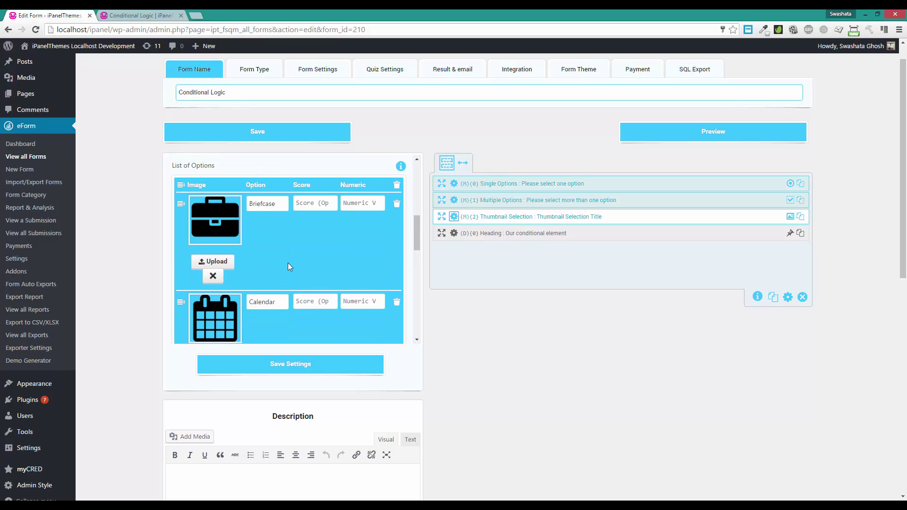
{"action": "scroll", "coordinate": [284, 264], "scroll_direction": "down", "scroll_amount": 2}
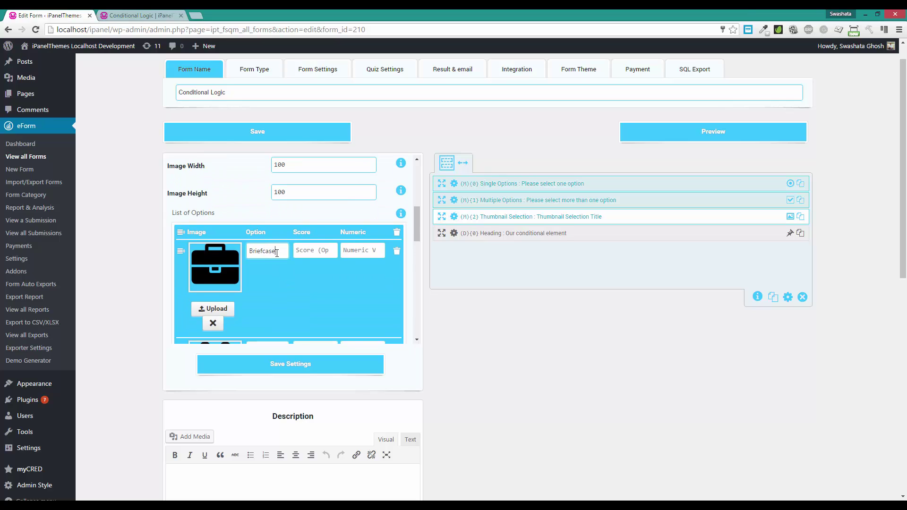
Step: Save the Thumbnail Selection settings and the form, and reload the form preview
{"action": "left_click", "coordinate": [291, 364]}
{"action": "left_click", "coordinate": [258, 131]}
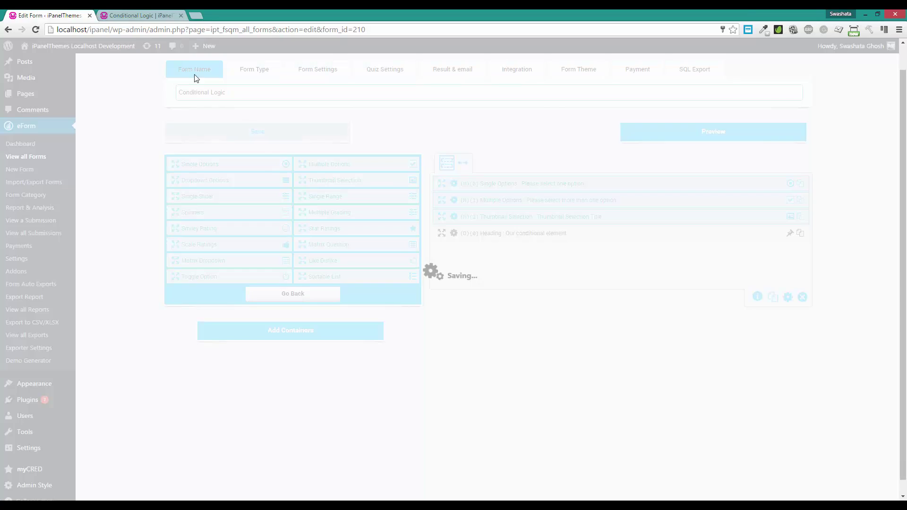
{"action": "left_click", "coordinate": [139, 15]}
{"action": "key", "text": "F5"}
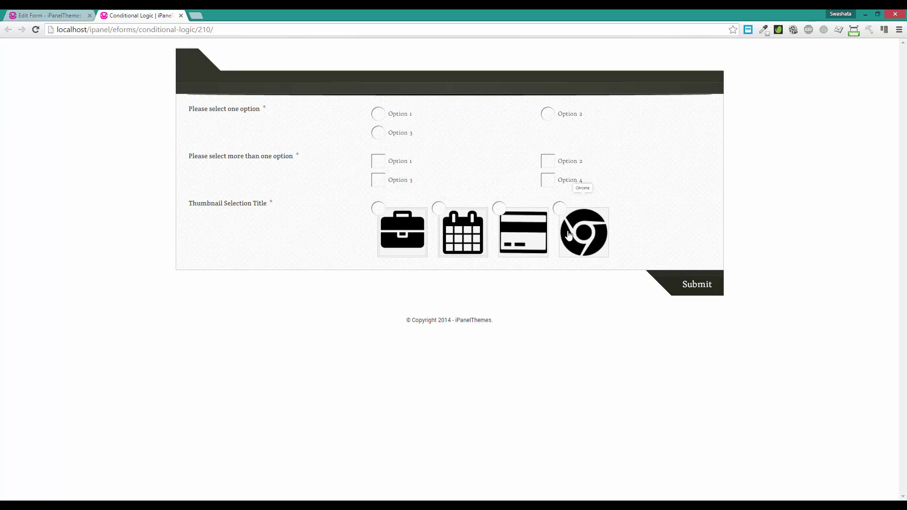
Step: Open the Heading element's settings in the form editor at its conditional logic rows
{"action": "left_click", "coordinate": [53, 10]}
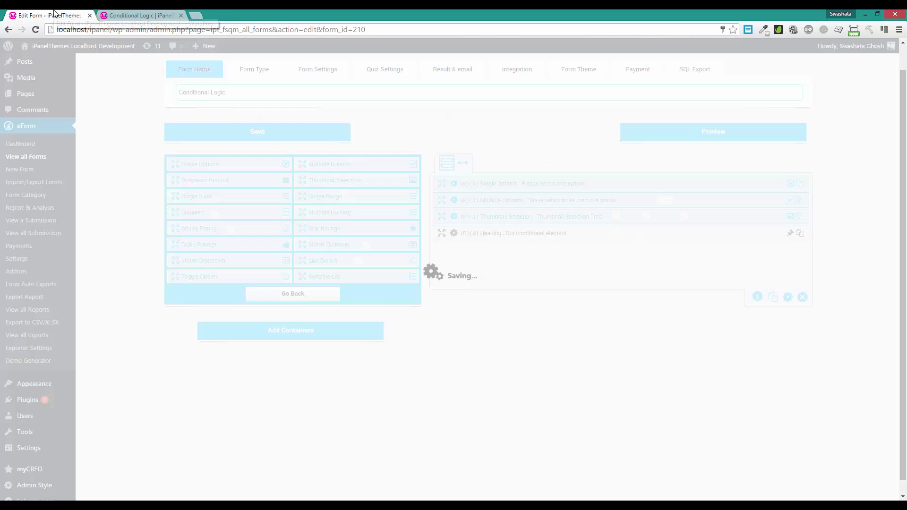
{"action": "left_click", "coordinate": [454, 233]}
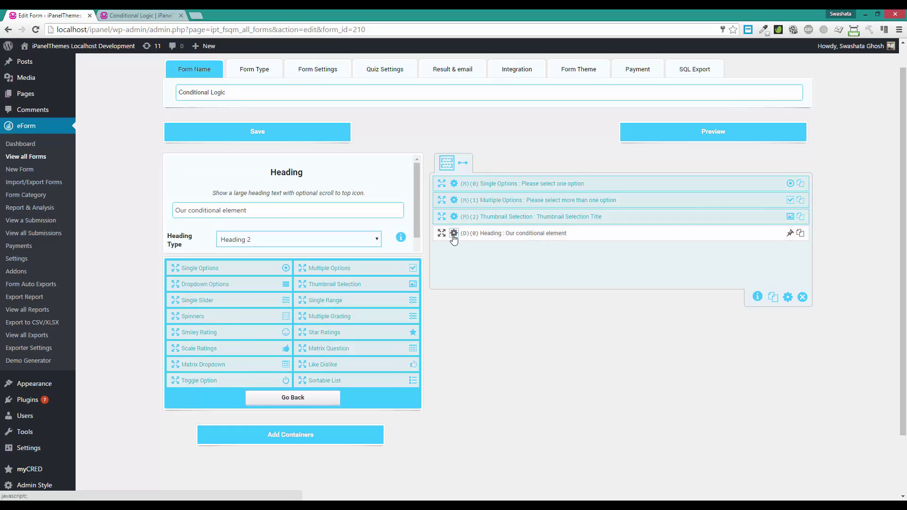
{"action": "scroll", "coordinate": [328, 187], "scroll_direction": "down", "scroll_amount": 10}
{"action": "scroll", "coordinate": [328, 187], "scroll_direction": "down", "scroll_amount": 1}
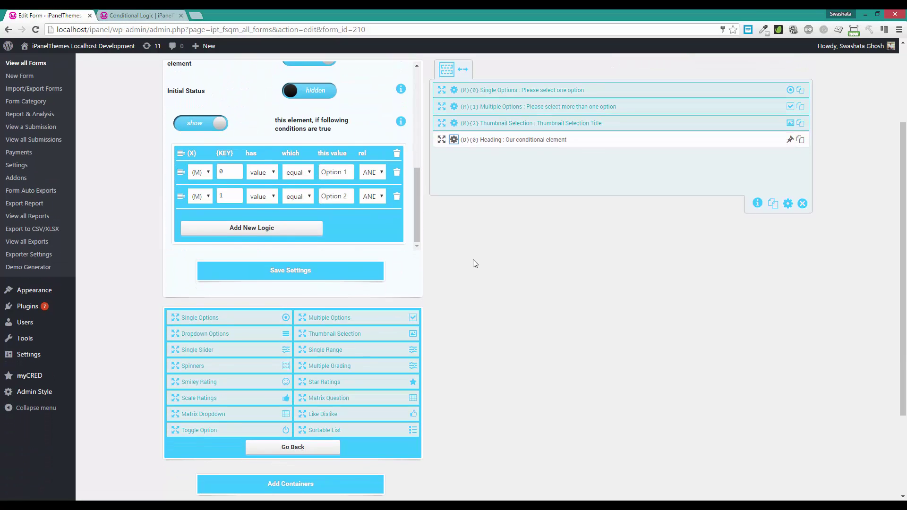
{"action": "scroll", "coordinate": [472, 260], "scroll_direction": "up", "scroll_amount": 2}
Step: Test the preview with Option 1 in the first question and Option 2 in the second question
{"action": "left_click", "coordinate": [138, 13]}
{"action": "left_click", "coordinate": [406, 114]}
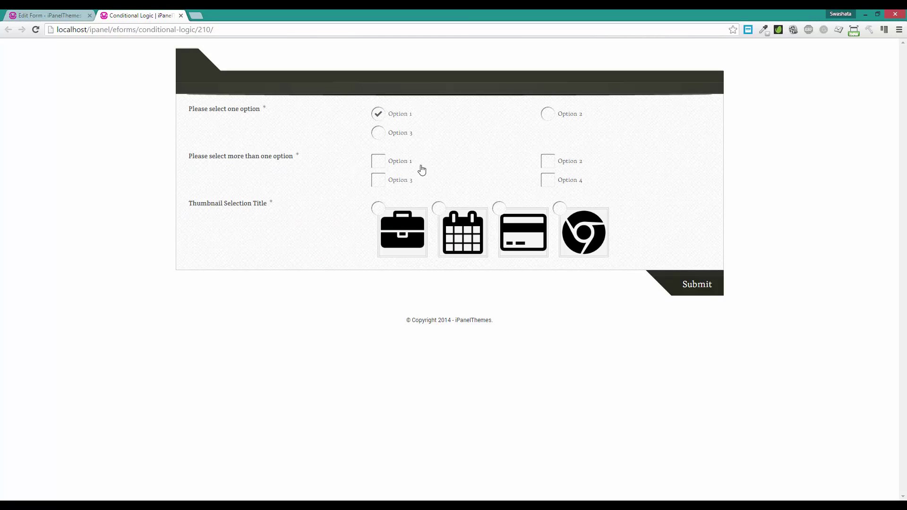
{"action": "left_click", "coordinate": [571, 161]}
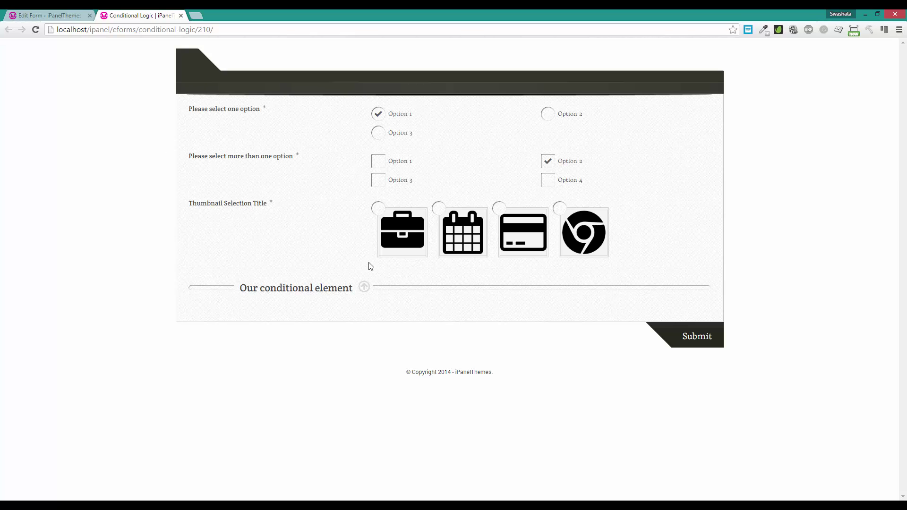
Step: Add a third conditional logic row to the heading for (M) key 2 with length greater than 0
{"action": "left_click", "coordinate": [47, 11]}
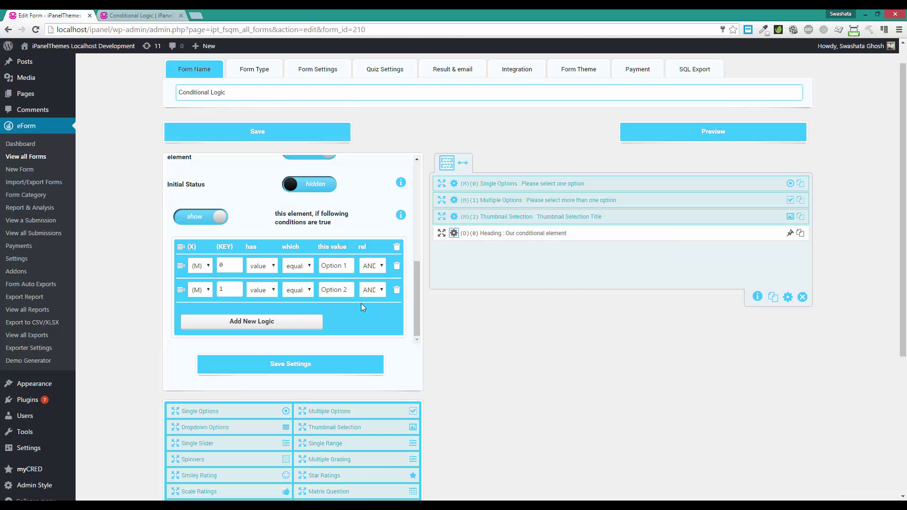
{"action": "left_click", "coordinate": [239, 320]}
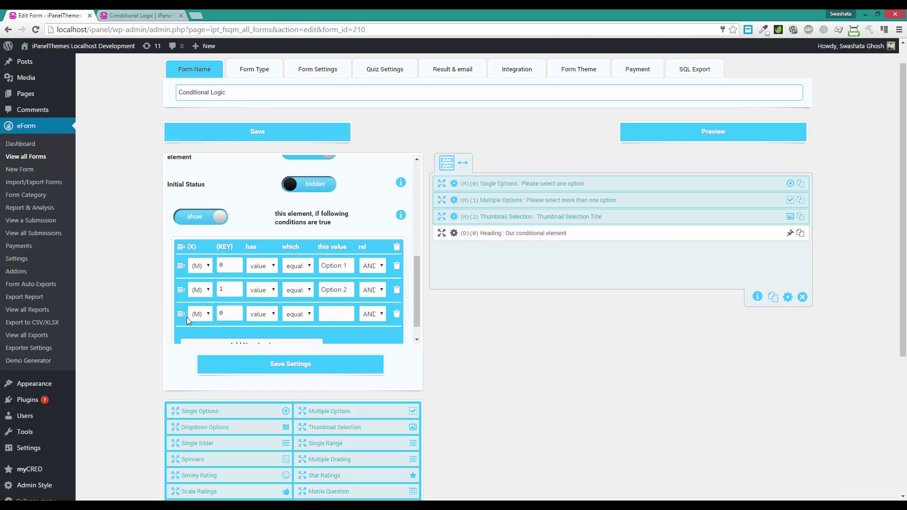
{"action": "left_click", "coordinate": [210, 313]}
{"action": "left_click", "coordinate": [210, 329]}
{"action": "left_click", "coordinate": [226, 315]}
{"action": "left_click", "coordinate": [162, 15]}
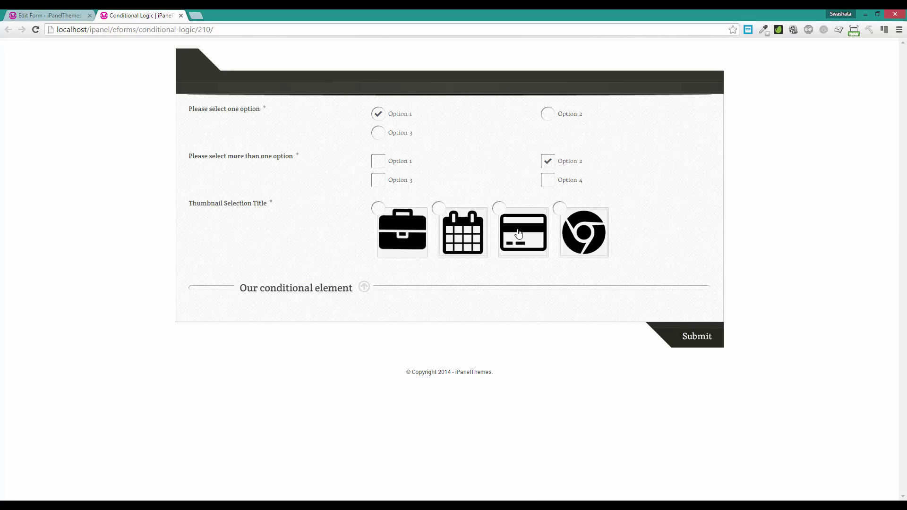
{"action": "left_click", "coordinate": [33, 16]}
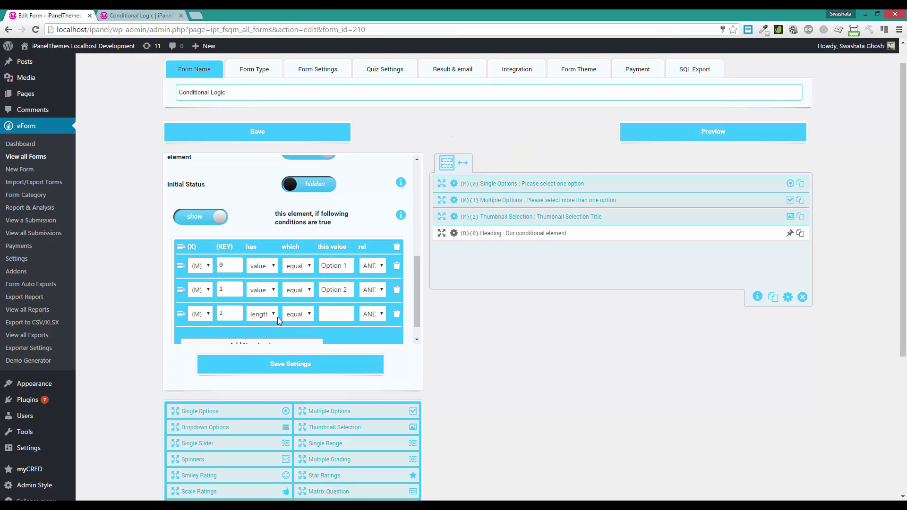
{"action": "left_click", "coordinate": [306, 315]}
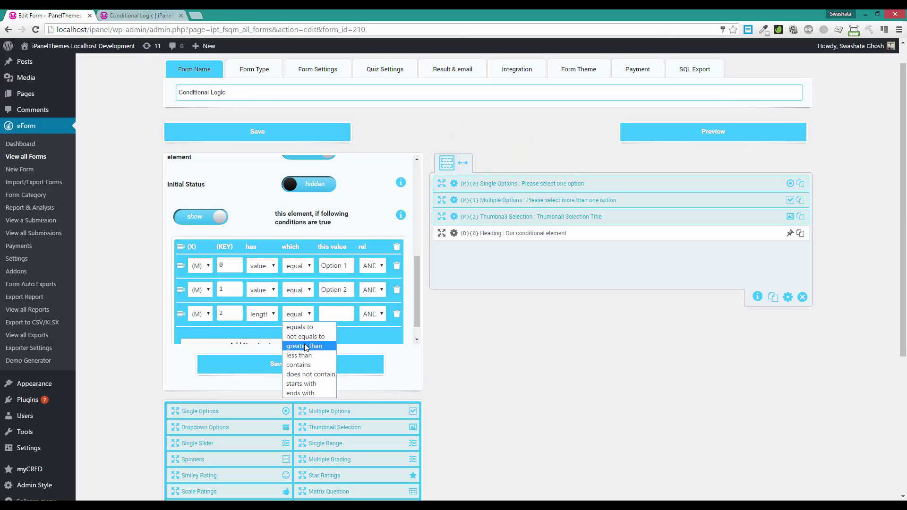
{"action": "left_click", "coordinate": [304, 344]}
{"action": "left_click", "coordinate": [325, 308]}
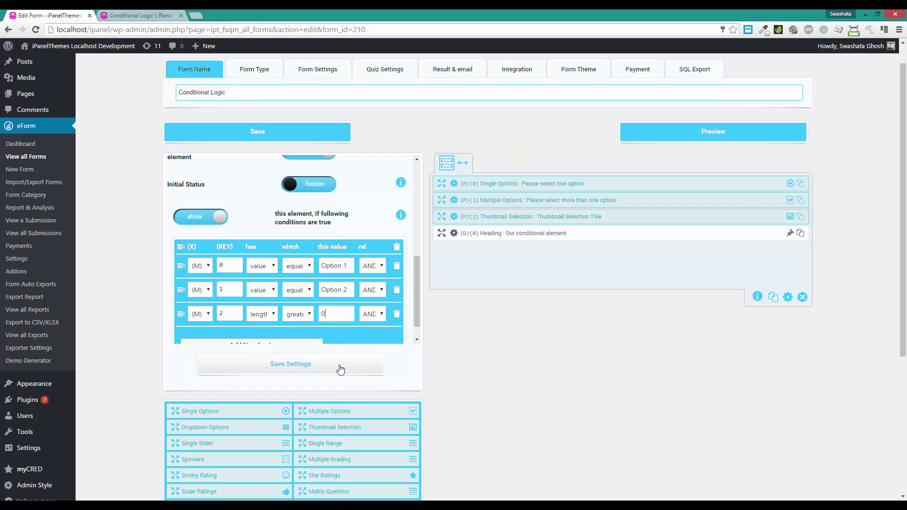
Step: Set the second logic row's relation to OR, and save the heading settings and the form
{"action": "left_click", "coordinate": [371, 291]}
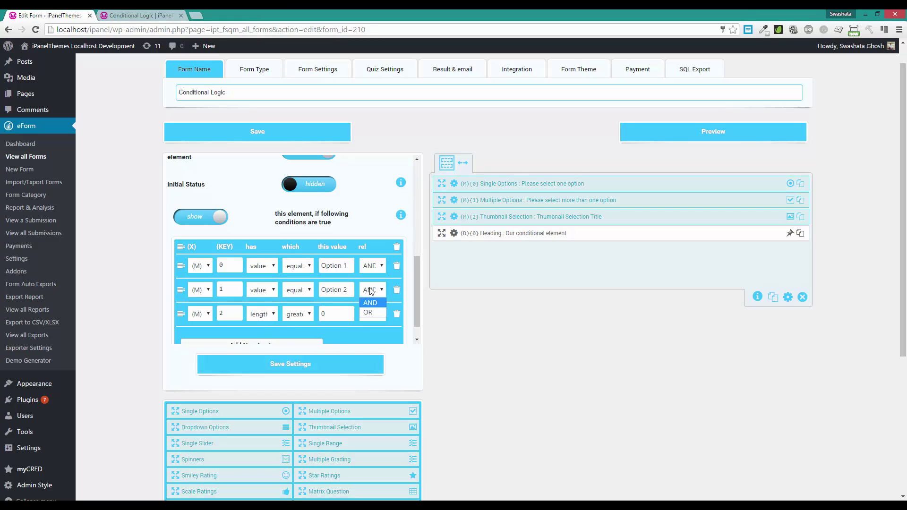
{"action": "left_click", "coordinate": [369, 312]}
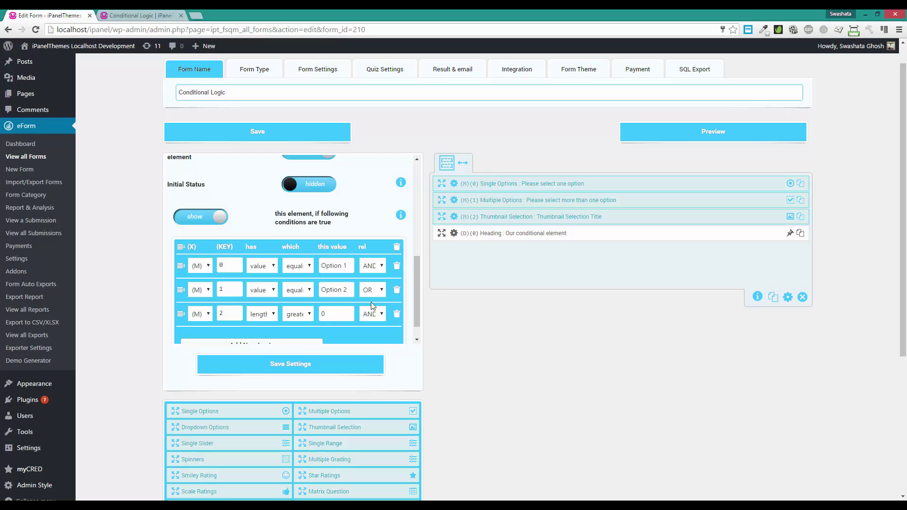
{"action": "left_click", "coordinate": [293, 364]}
{"action": "left_click", "coordinate": [243, 138]}
Step: Reload the preview and test Option 1 in the first question with Option 2 of the second question checked and cleared
{"action": "left_click", "coordinate": [161, 15]}
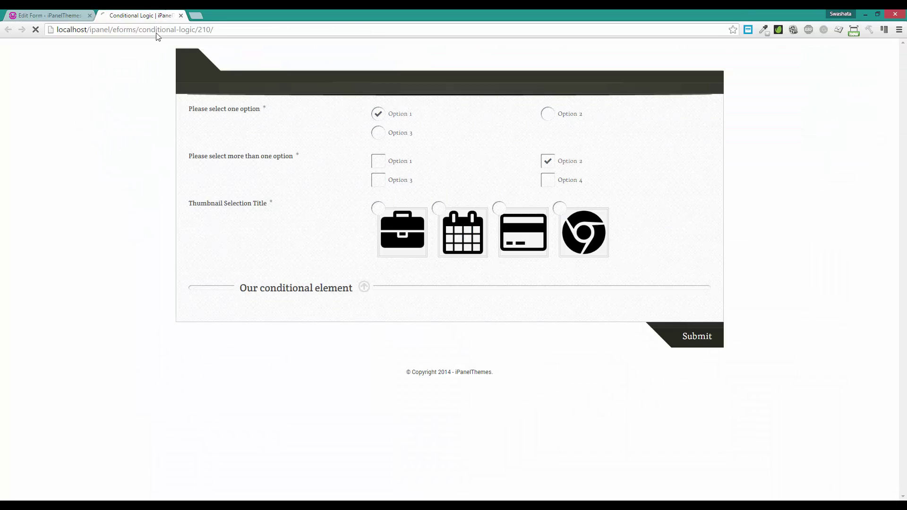
{"action": "key", "text": "F5"}
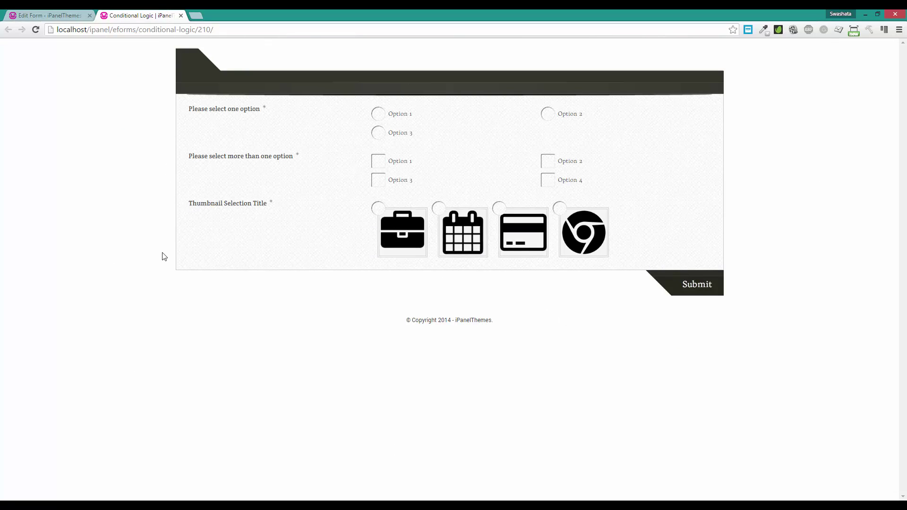
{"action": "left_click", "coordinate": [386, 116]}
{"action": "left_click", "coordinate": [552, 163]}
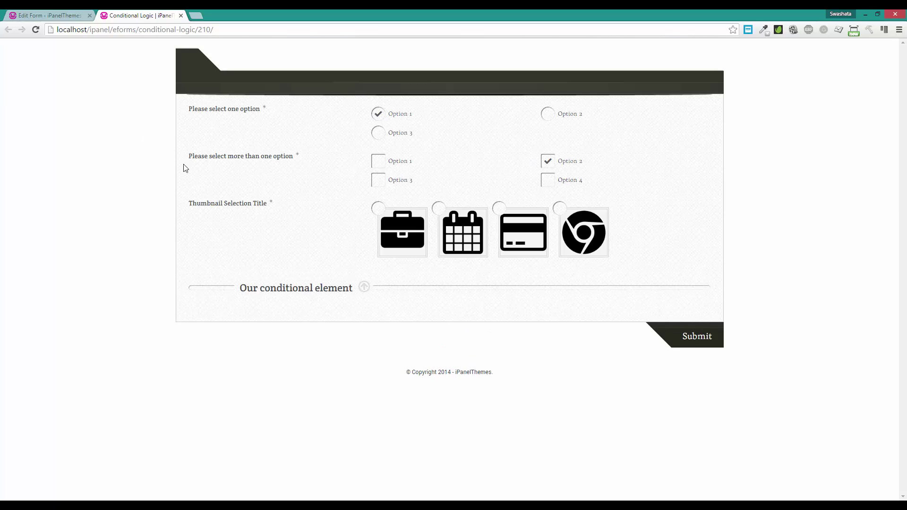
{"action": "left_click", "coordinate": [582, 164]}
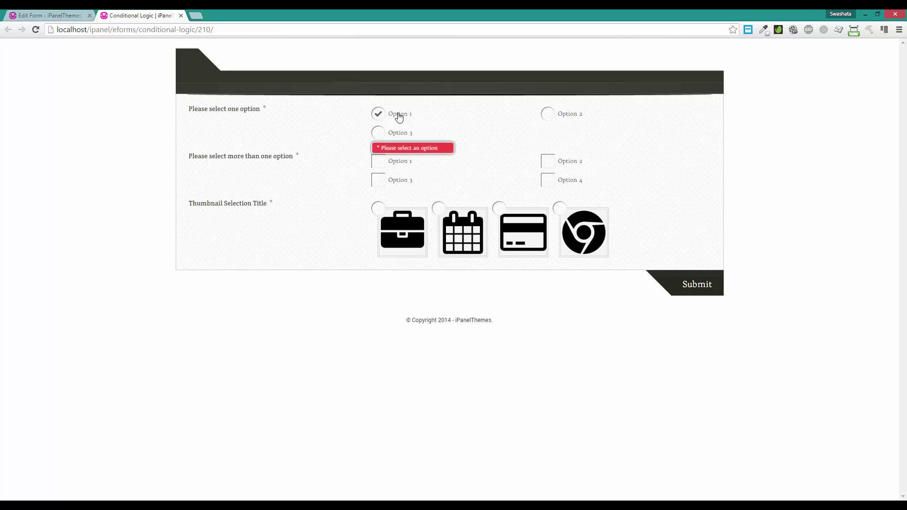
Step: Test the heading's visibility in the preview by selecting the briefcase, calendar, card and Chrome thumbnails in turn
{"action": "left_click", "coordinate": [401, 238]}
{"action": "left_click", "coordinate": [479, 235]}
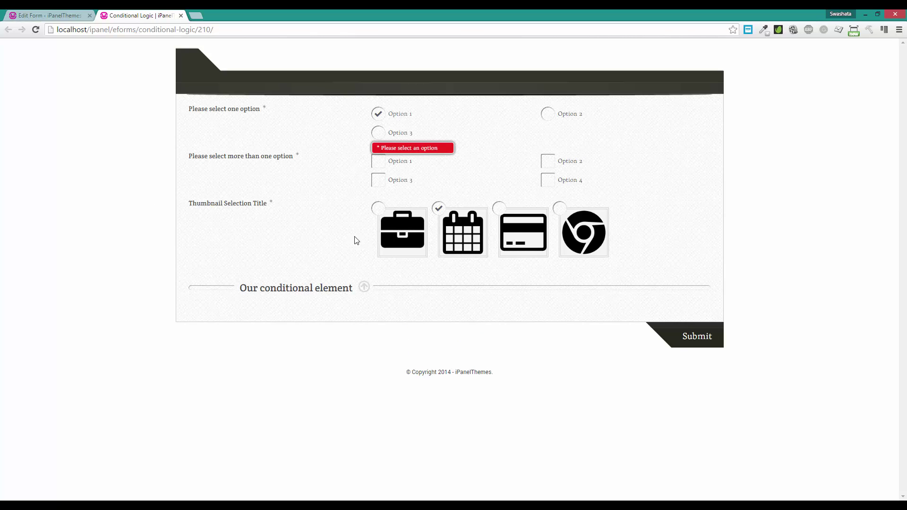
{"action": "left_click", "coordinate": [523, 233]}
{"action": "left_click", "coordinate": [584, 232]}
{"action": "left_click", "coordinate": [387, 232]}
{"action": "left_click", "coordinate": [585, 231]}
Step: Reopen the Heading element's conditional logic rows in the form editor and compare them with the preview
{"action": "left_click", "coordinate": [75, 15]}
{"action": "scroll", "coordinate": [548, 328], "scroll_direction": "up", "scroll_amount": 1}
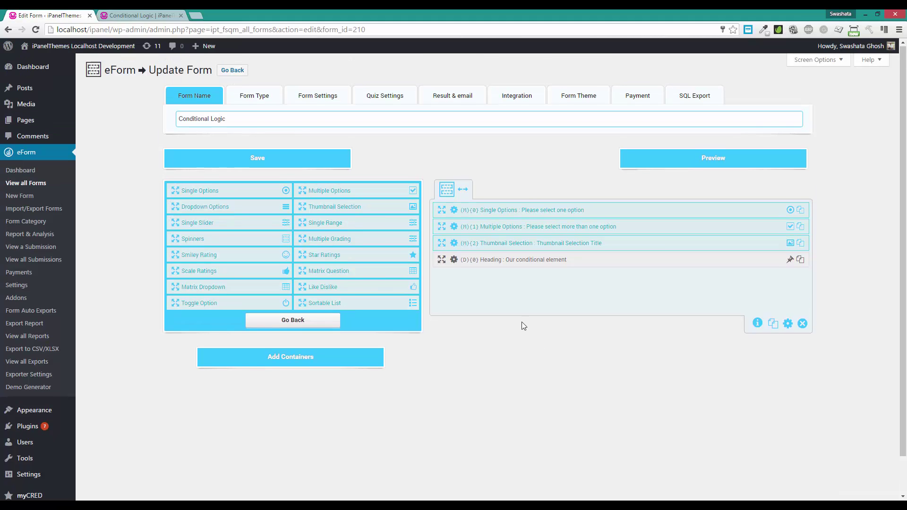
{"action": "left_click", "coordinate": [453, 260]}
{"action": "scroll", "coordinate": [314, 178], "scroll_direction": "down", "scroll_amount": 5}
{"action": "scroll", "coordinate": [510, 339], "scroll_direction": "up", "scroll_amount": 2}
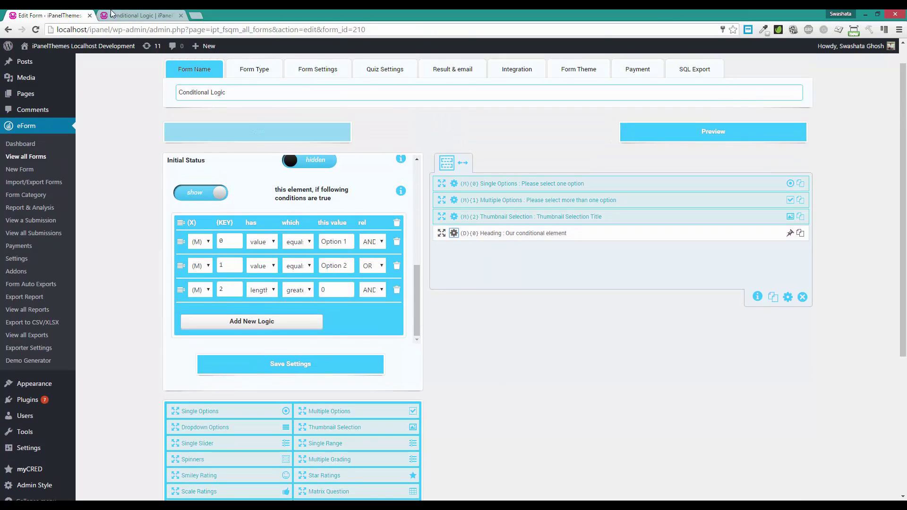
{"action": "left_click", "coordinate": [114, 15]}
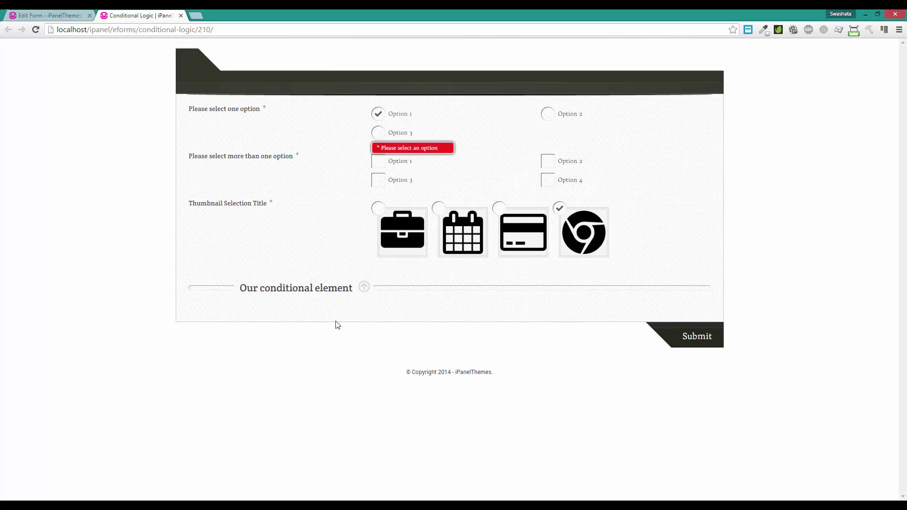
Step: Change the third logic row to value equals to Chrome, and save the heading settings and the form
{"action": "left_click", "coordinate": [46, 16]}
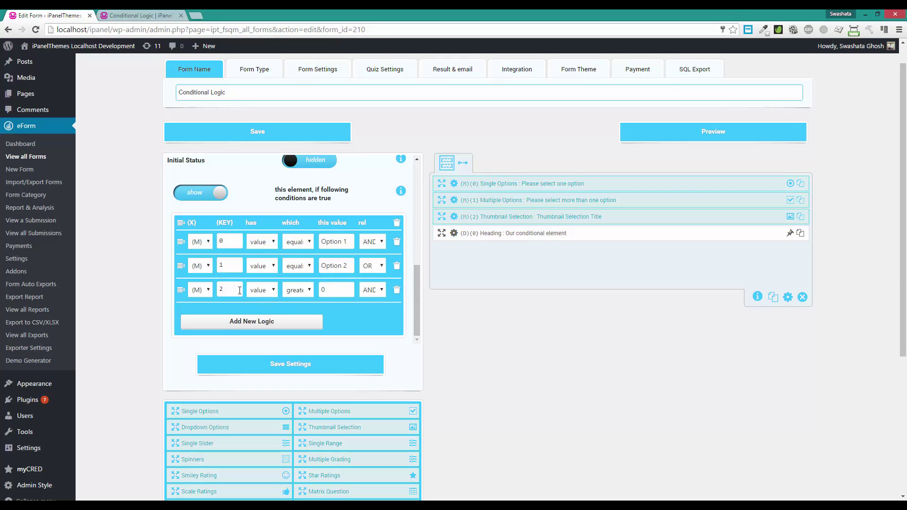
{"action": "left_click", "coordinate": [298, 290]}
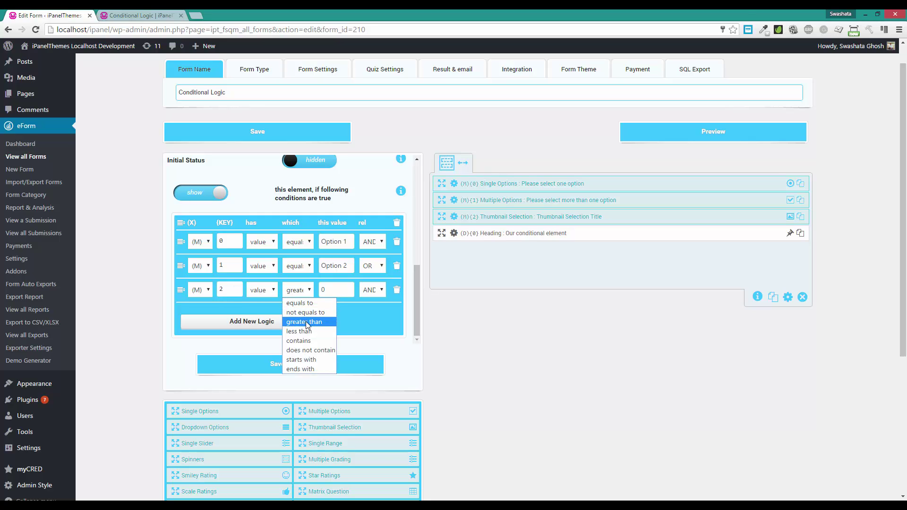
{"action": "left_click", "coordinate": [319, 300]}
{"action": "left_click", "coordinate": [326, 292]}
{"action": "type", "text": "Chrome"}
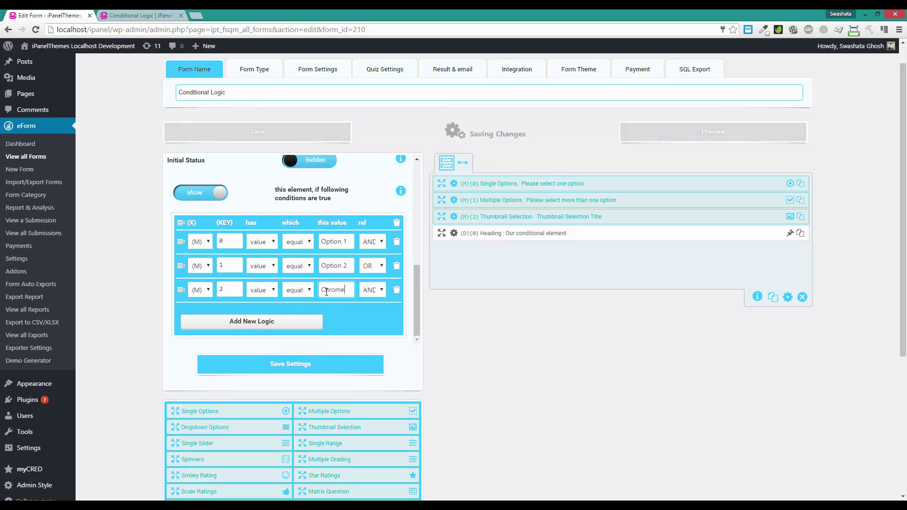
{"action": "left_click", "coordinate": [348, 362]}
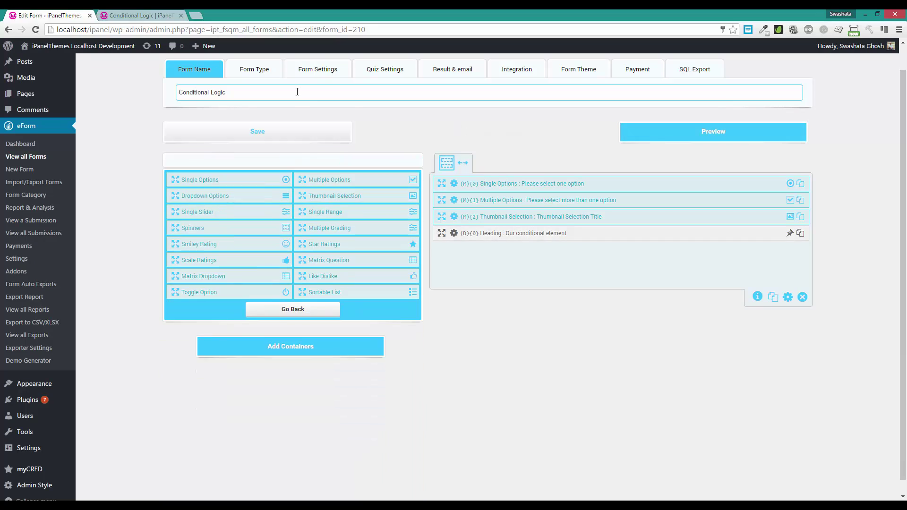
Step: Reload the preview and test the thumbnail question with the Chrome image and the calendar image
{"action": "left_click", "coordinate": [170, 14]}
{"action": "left_click", "coordinate": [139, 31]}
{"action": "key", "text": "Return"}
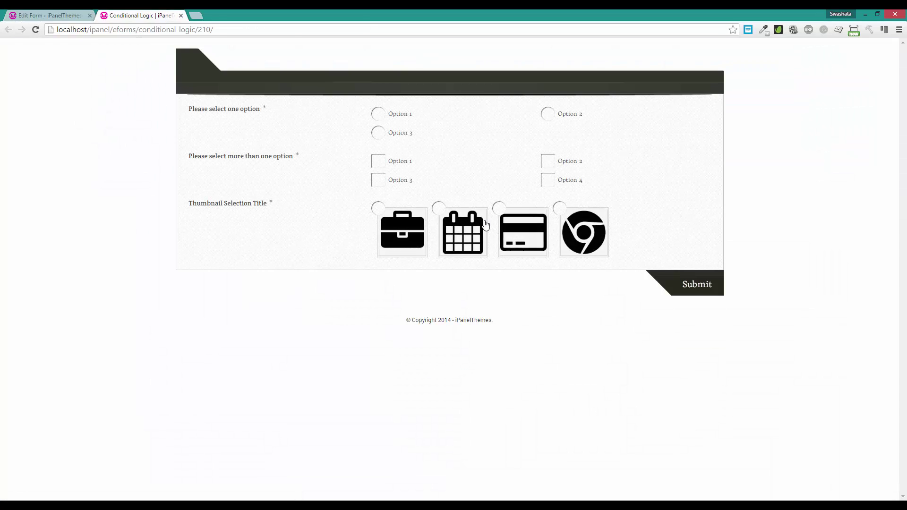
{"action": "left_click", "coordinate": [604, 226]}
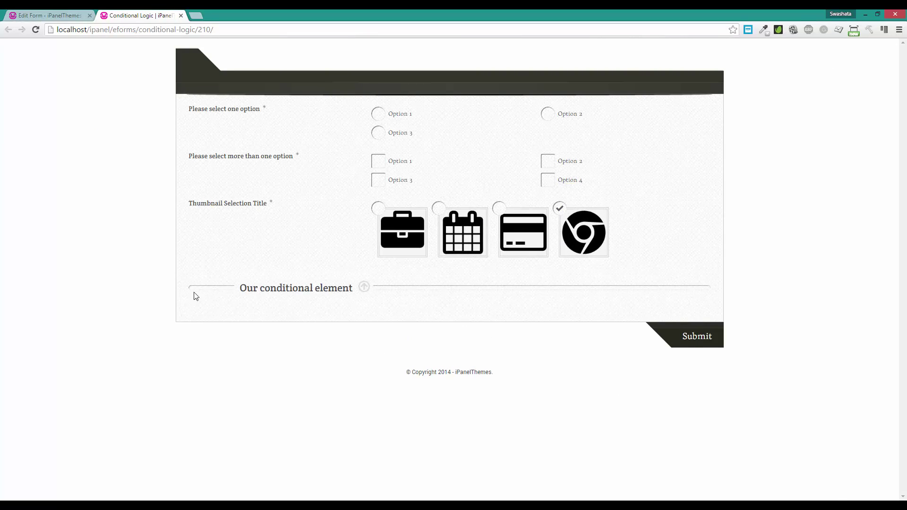
{"action": "left_click", "coordinate": [460, 232]}
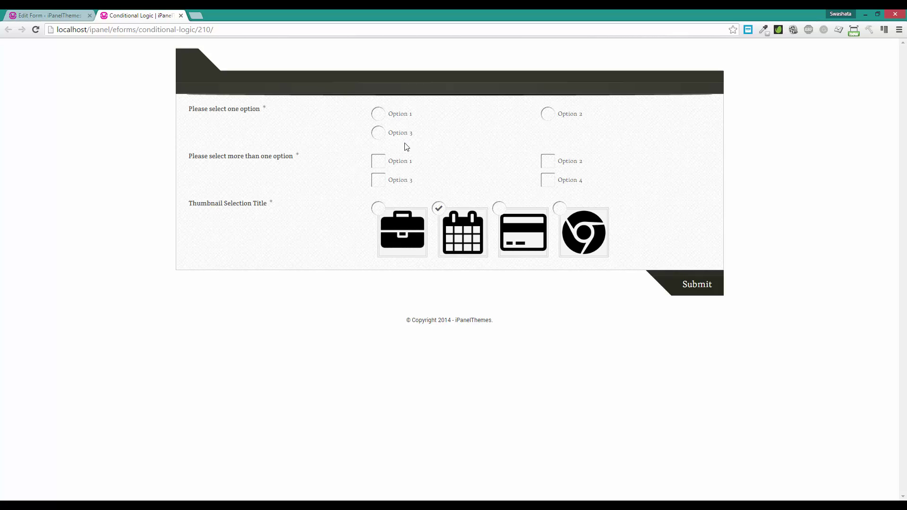
Step: Open the heading's settings in the form editor and read the Conditional Logic help on how OR groups conditions
{"action": "key", "text": "ctrl+shift+Tab"}
{"action": "left_click", "coordinate": [454, 232]}
{"action": "scroll", "coordinate": [341, 173], "scroll_direction": "down", "scroll_amount": 10}
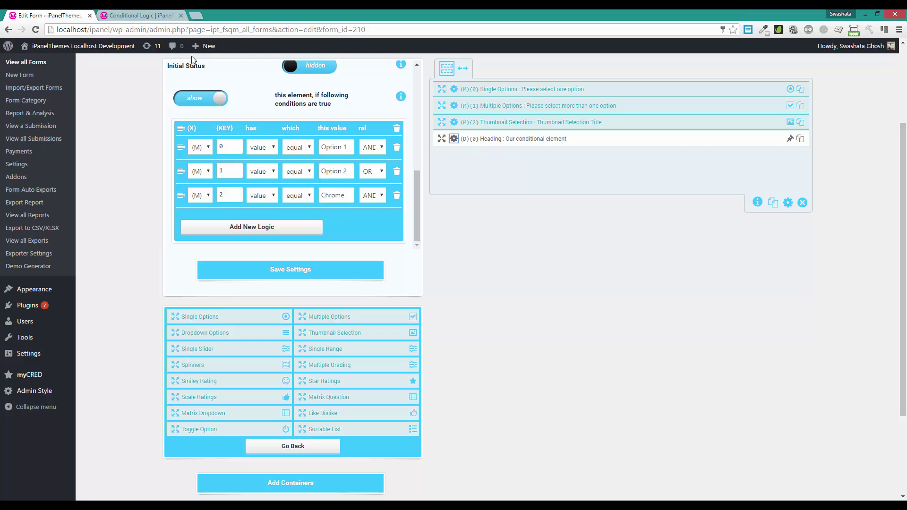
{"action": "scroll", "coordinate": [151, 183], "scroll_direction": "up", "scroll_amount": 1}
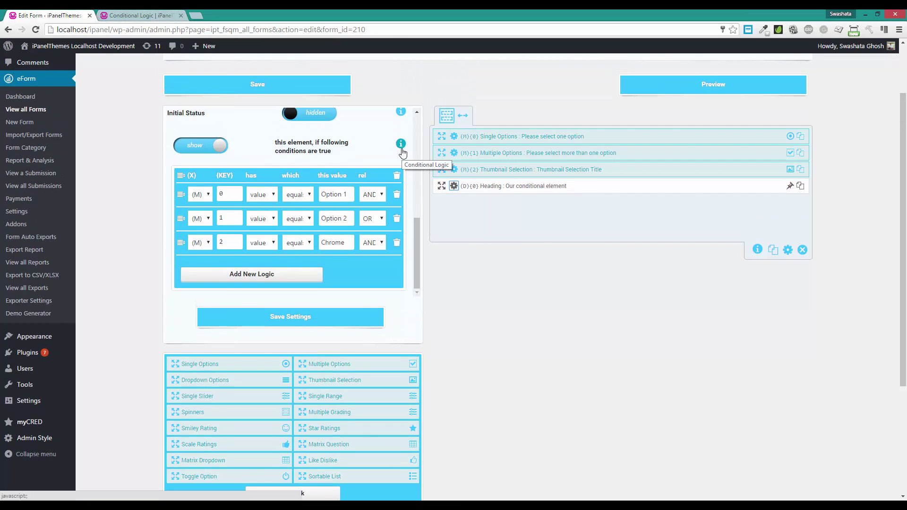
{"action": "left_click", "coordinate": [401, 144]}
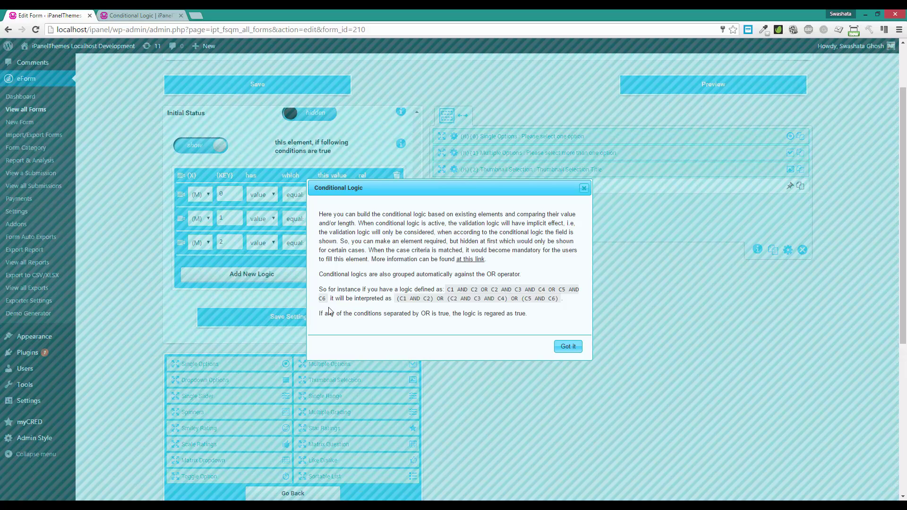
{"action": "left_click", "coordinate": [568, 346]}
Step: Save the Heading element's settings and the form
{"action": "scroll", "coordinate": [172, 143], "scroll_direction": "up", "scroll_amount": 4}
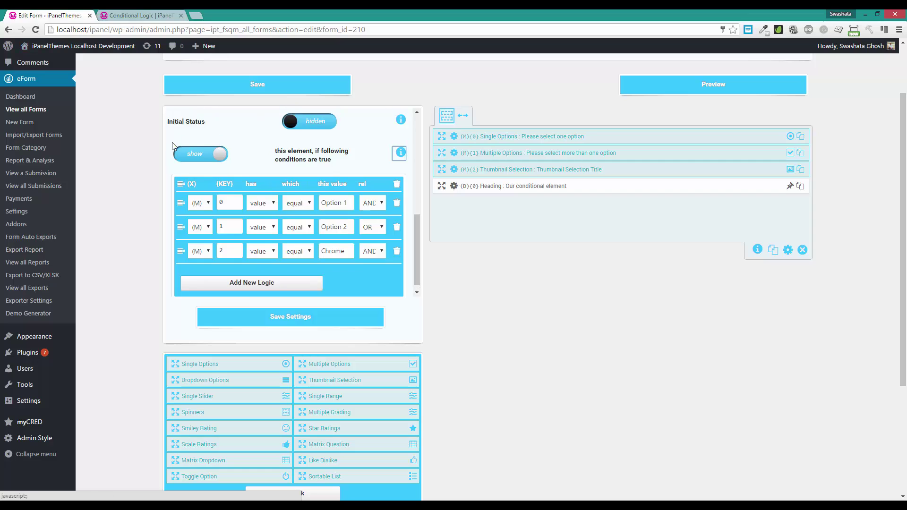
{"action": "scroll", "coordinate": [123, 145], "scroll_direction": "up", "scroll_amount": 2}
{"action": "left_click", "coordinate": [253, 157]}
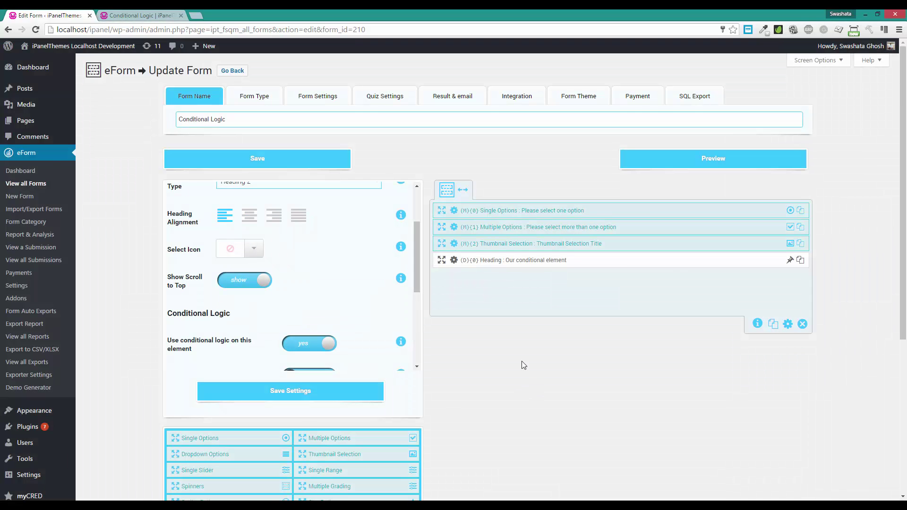
{"action": "scroll", "coordinate": [472, 355], "scroll_direction": "down", "scroll_amount": 3}
{"action": "scroll", "coordinate": [480, 337], "scroll_direction": "up", "scroll_amount": 3}
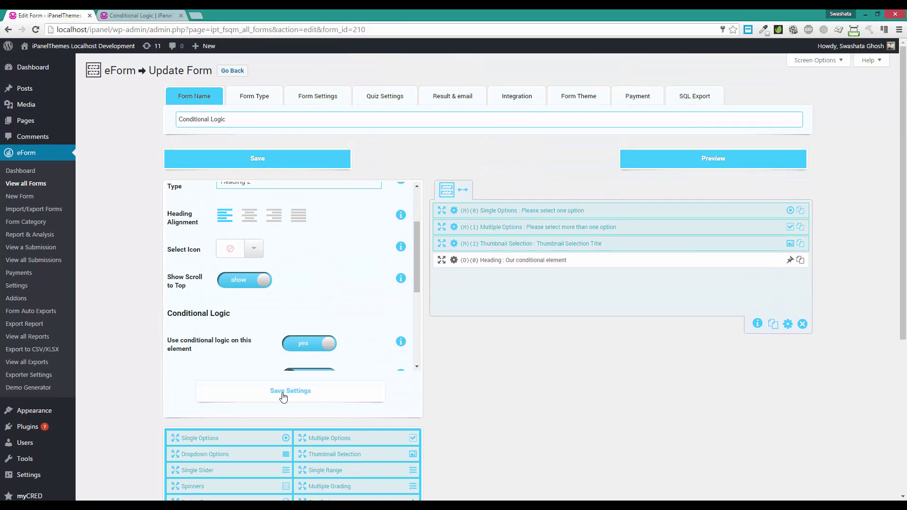
{"action": "left_click", "coordinate": [281, 393]}
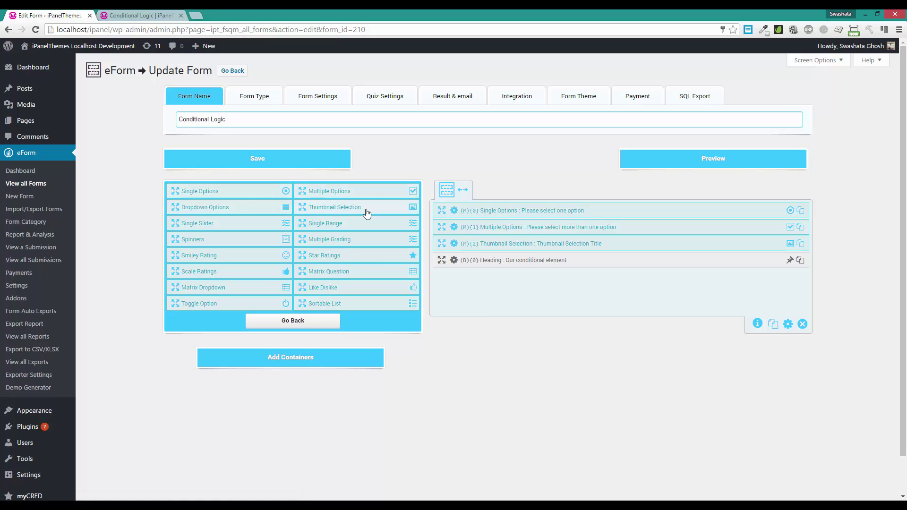
{"action": "key", "text": "ctrl+s"}
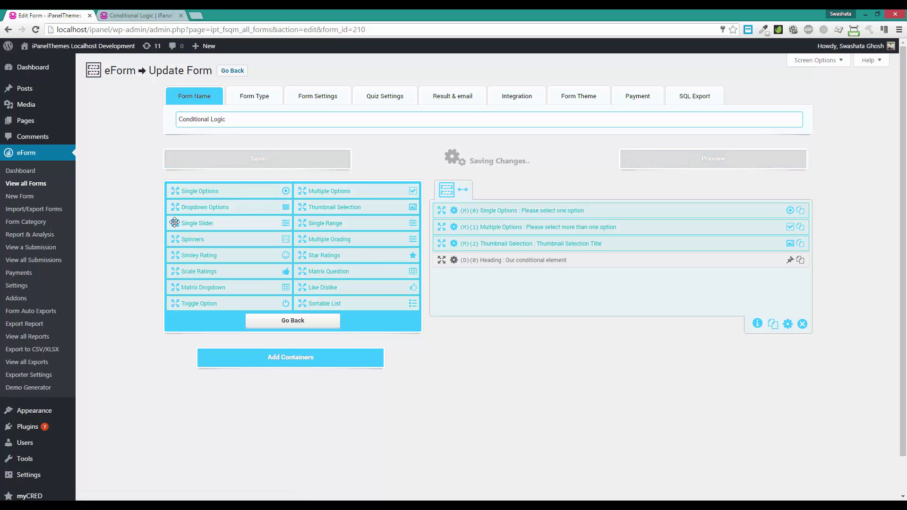
Step: Add a Single Slider and a Single Range element to the form below the heading
{"action": "left_click_drag", "start_coordinate": [174, 222], "coordinate": [442, 281]}
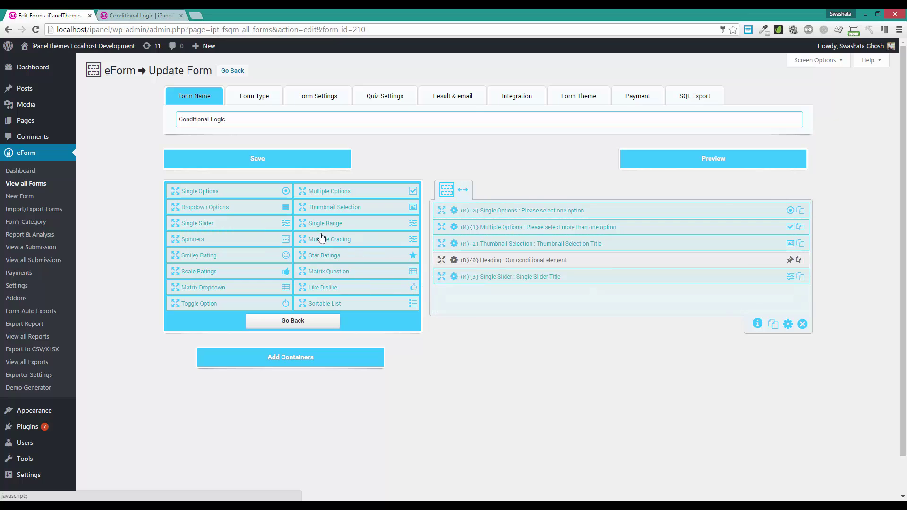
{"action": "left_click_drag", "start_coordinate": [301, 219], "coordinate": [441, 293]}
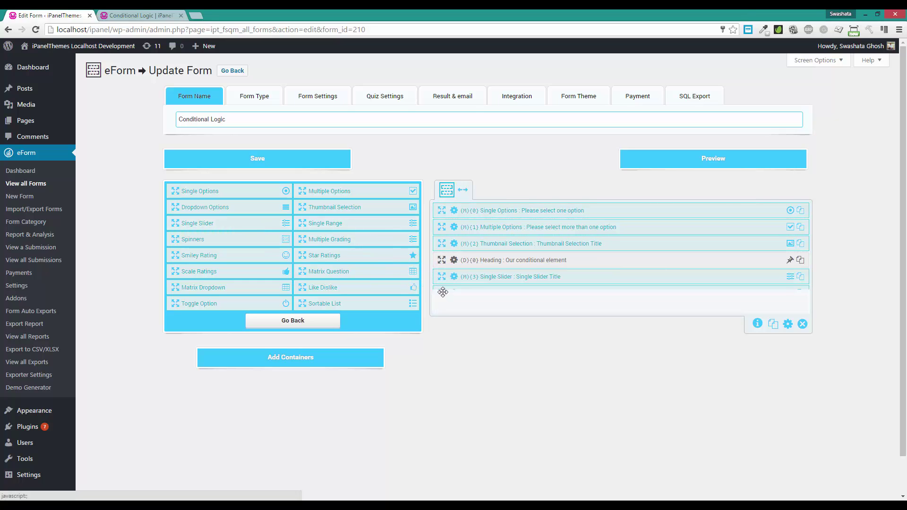
Step: Delete the Option 1 row from the Heading element's conditional logic
{"action": "left_click", "coordinate": [454, 260]}
{"action": "scroll", "coordinate": [297, 160], "scroll_direction": "down", "scroll_amount": 5}
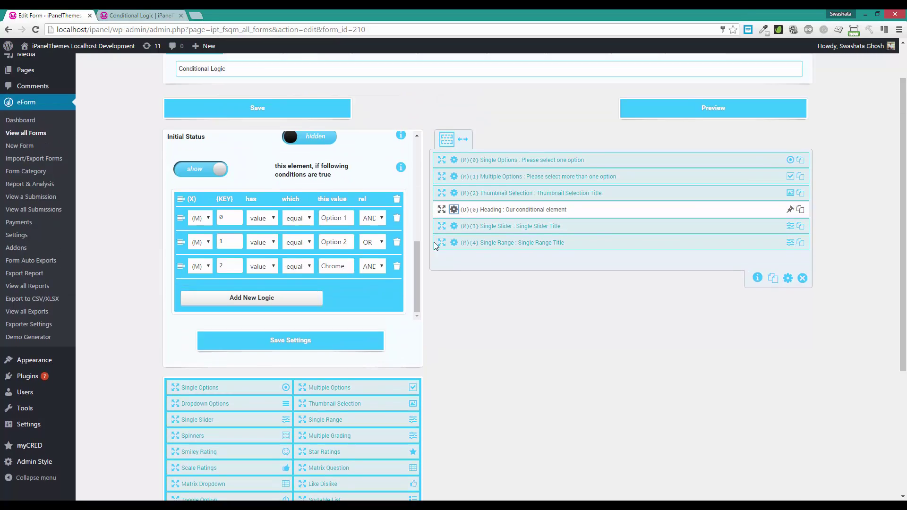
{"action": "left_click", "coordinate": [396, 243]}
{"action": "left_click", "coordinate": [471, 296]}
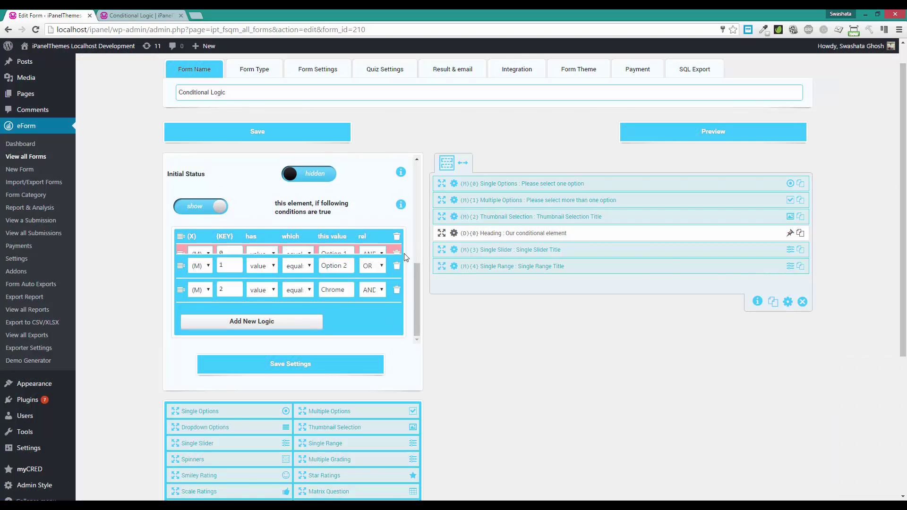
Step: Delete the remaining Option 2 and Chrome rows from the Heading element's conditional logic
{"action": "left_click", "coordinate": [396, 264]}
{"action": "left_click", "coordinate": [487, 293]}
{"action": "left_click", "coordinate": [397, 289]}
{"action": "left_click", "coordinate": [481, 289]}
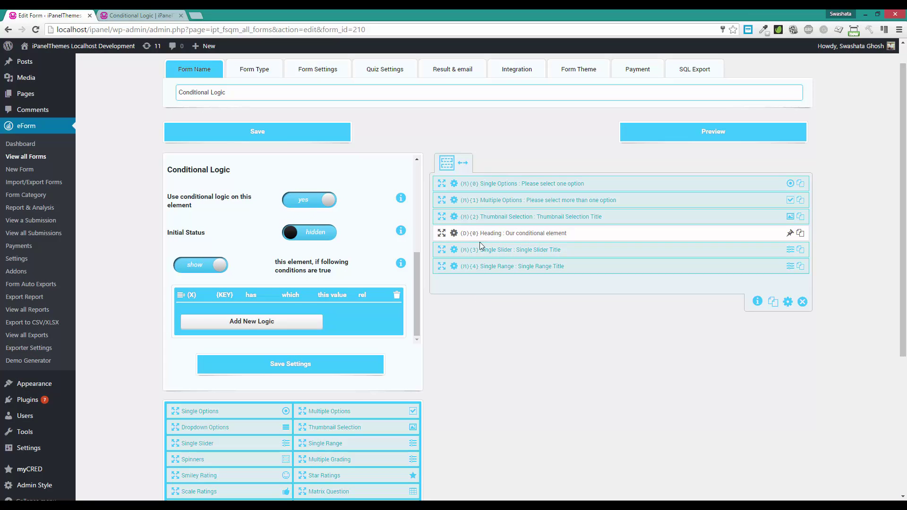
Step: Add a condition to the Heading element that the value of (M) element 3 is greater than 5, and save its settings
{"action": "left_click", "coordinate": [265, 321]}
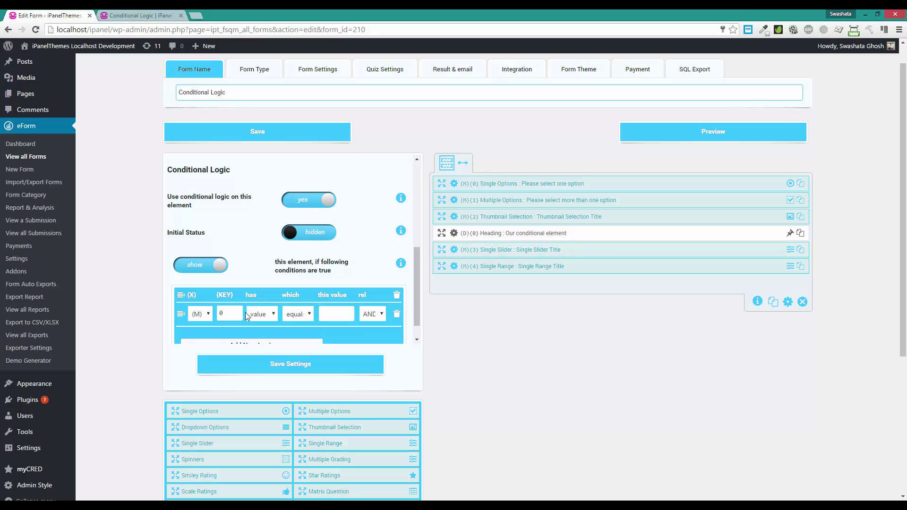
{"action": "left_click", "coordinate": [211, 315]}
{"action": "left_click", "coordinate": [210, 315]}
{"action": "left_click", "coordinate": [227, 314]}
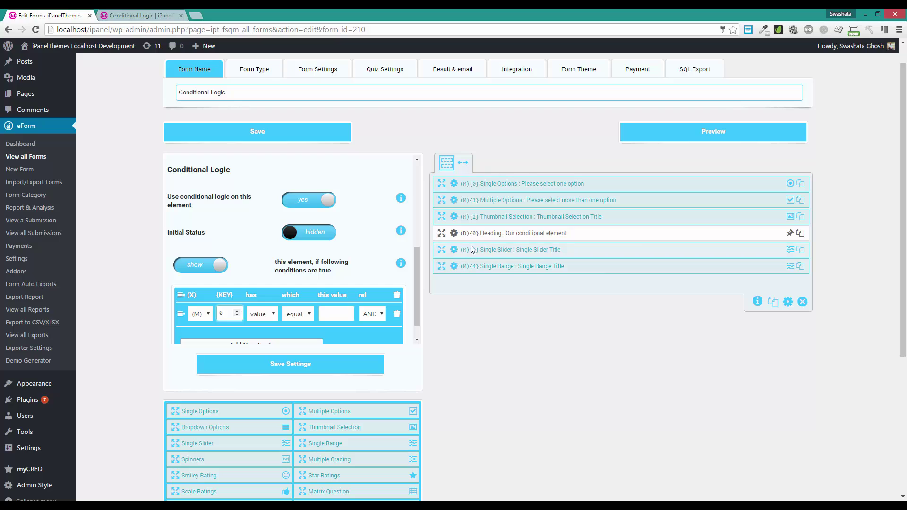
{"action": "left_click", "coordinate": [234, 310]}
{"action": "left_click", "coordinate": [297, 314]}
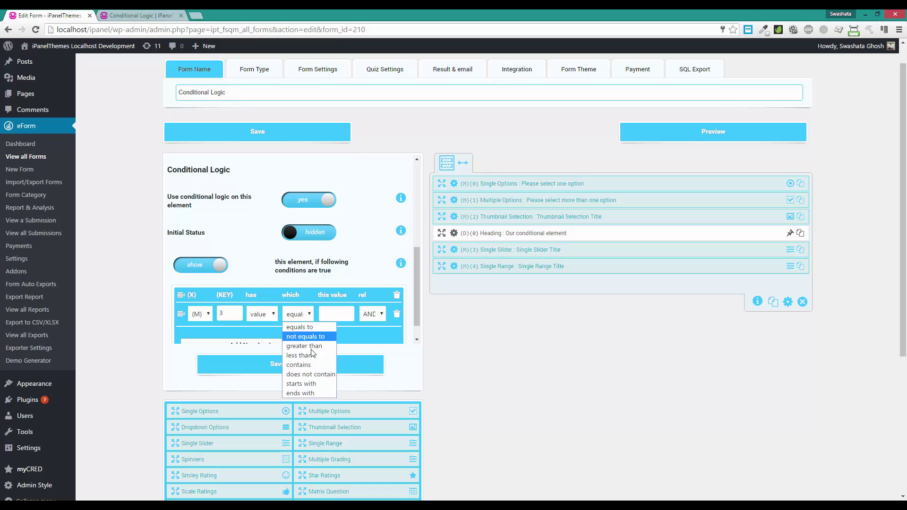
{"action": "left_click", "coordinate": [308, 346]}
{"action": "left_click", "coordinate": [329, 315]}
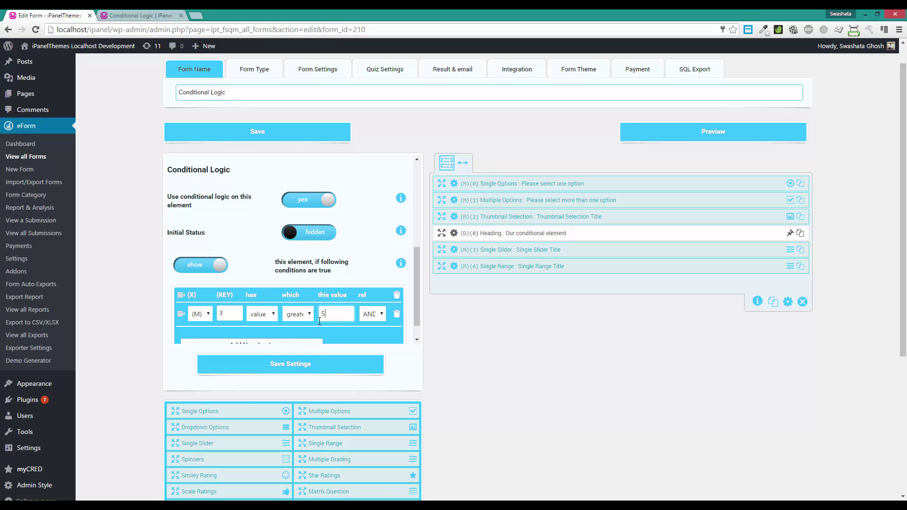
{"action": "left_click", "coordinate": [326, 370]}
Step: Set the Single Slider's minimum value to 1 and maximum value to 10, then save its settings and the form
{"action": "left_click", "coordinate": [453, 250]}
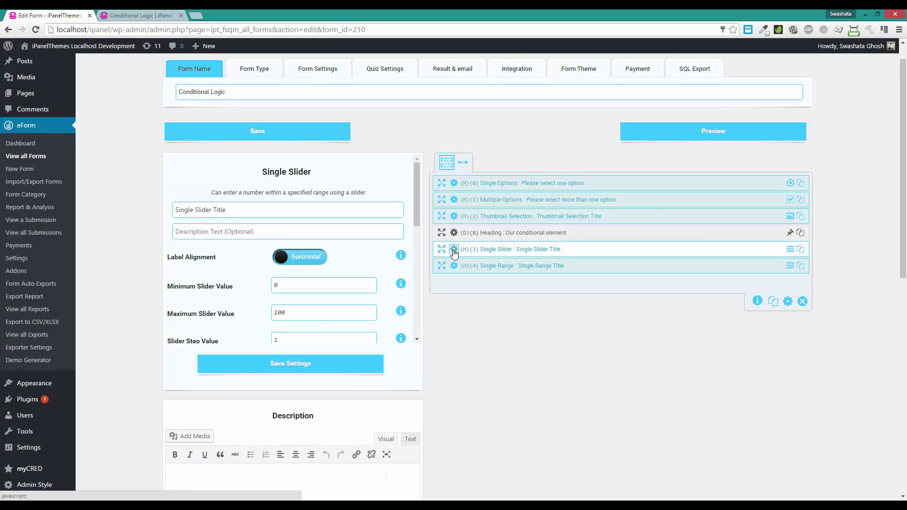
{"action": "scroll", "coordinate": [263, 197], "scroll_direction": "down", "scroll_amount": 3}
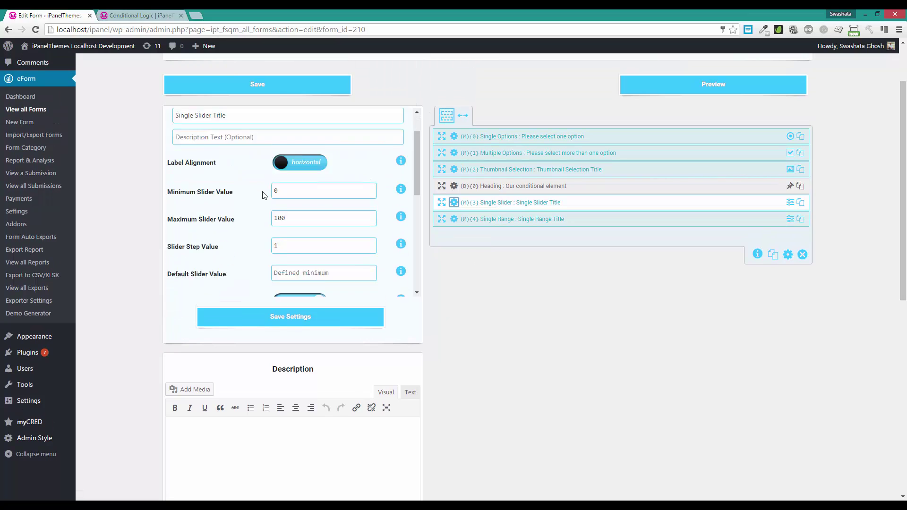
{"action": "scroll", "coordinate": [297, 152], "scroll_direction": "up", "scroll_amount": 2}
{"action": "double_click", "coordinate": [285, 185]}
{"action": "double_click", "coordinate": [301, 219]}
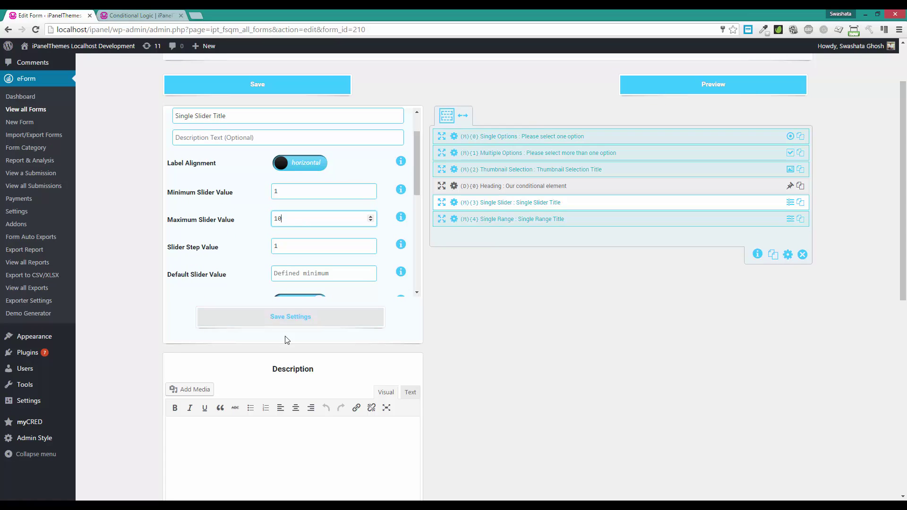
{"action": "left_click", "coordinate": [286, 322]}
{"action": "left_click", "coordinate": [263, 121]}
Step: Reload the form preview and move the single slider above 5 to test the heading's condition
{"action": "left_click", "coordinate": [153, 14]}
{"action": "left_click", "coordinate": [140, 28]}
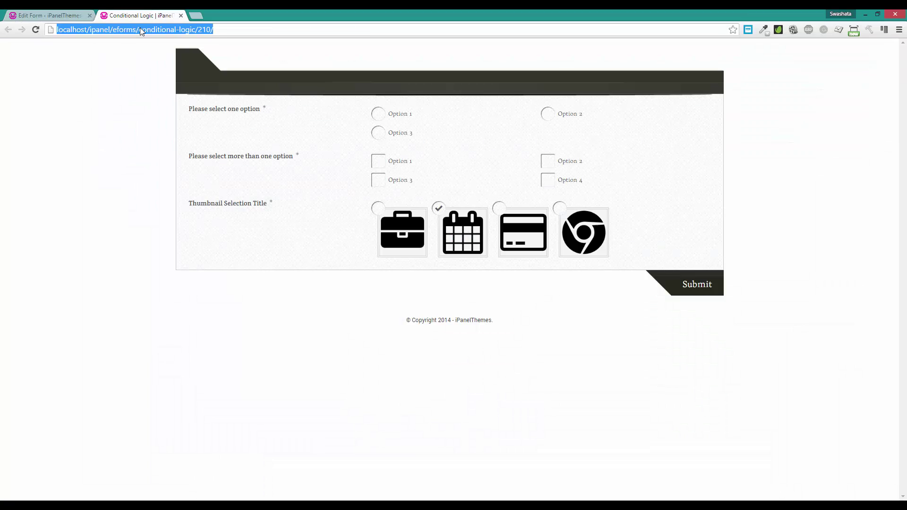
{"action": "key", "text": "Return"}
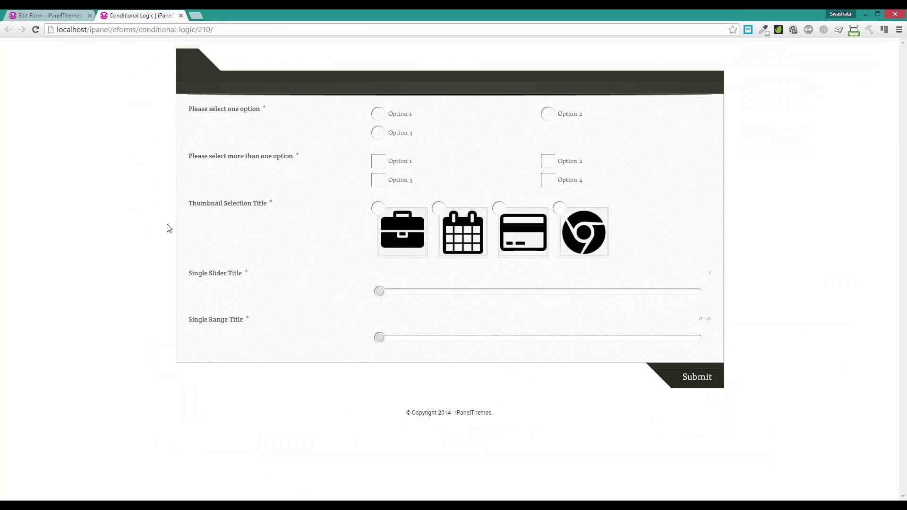
{"action": "left_click_drag", "start_coordinate": [403, 292], "coordinate": [521, 292]}
{"action": "left_click_drag", "start_coordinate": [525, 290], "coordinate": [565, 319]}
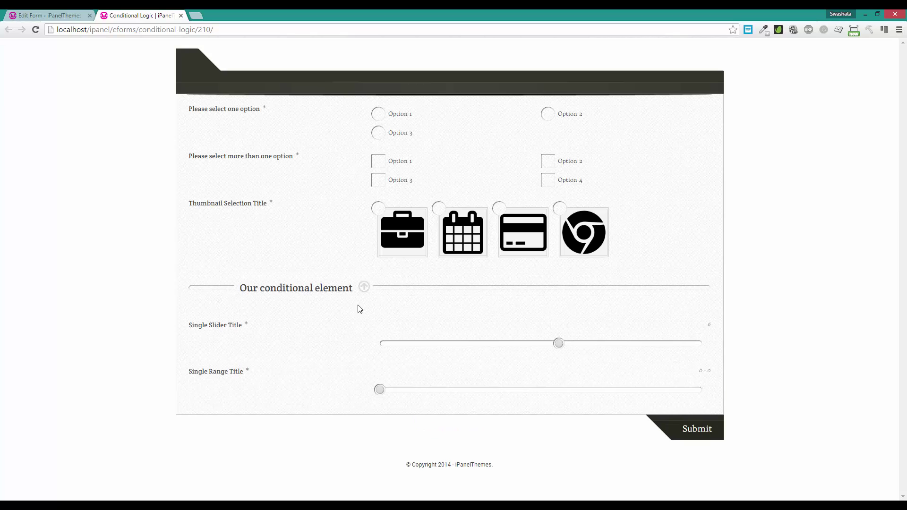
Step: Change the key in the Heading element's condition to 4 for the Single Range, then save its settings and the form
{"action": "left_click", "coordinate": [63, 13]}
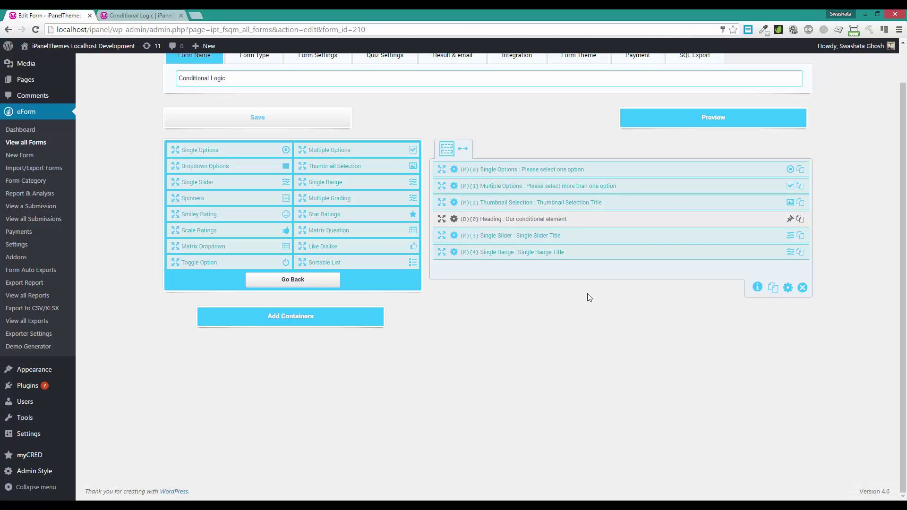
{"action": "left_click", "coordinate": [454, 219]}
{"action": "scroll", "coordinate": [316, 186], "scroll_direction": "down", "scroll_amount": 5}
{"action": "scroll", "coordinate": [247, 181], "scroll_direction": "down", "scroll_amount": 1}
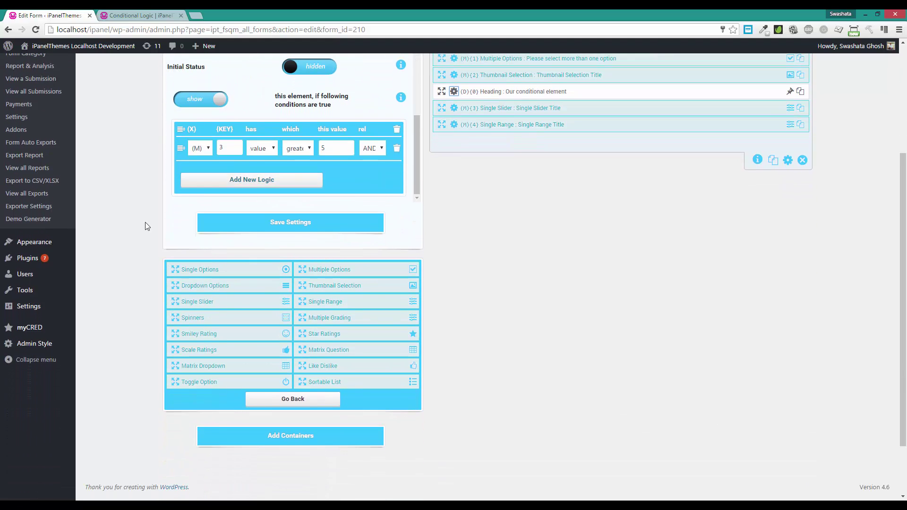
{"action": "scroll", "coordinate": [233, 224], "scroll_direction": "up", "scroll_amount": 2}
{"action": "left_click", "coordinate": [237, 240]}
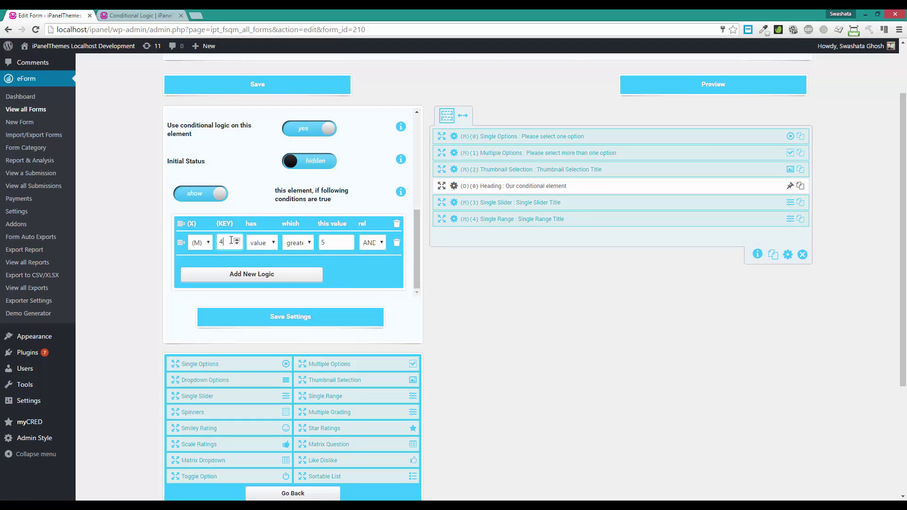
{"action": "left_click", "coordinate": [309, 319]}
{"action": "left_click", "coordinate": [253, 115]}
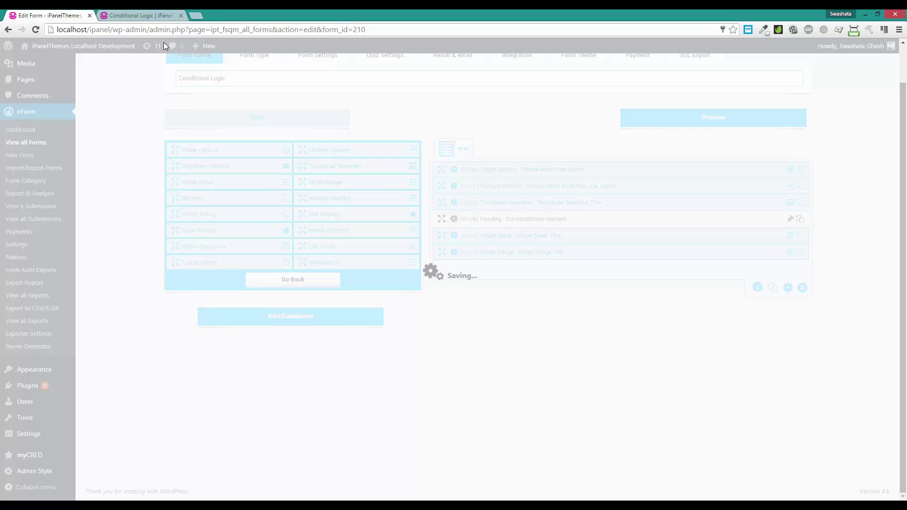
Step: Reload the form preview and extend the single range to 0 - 76 to test the heading's condition
{"action": "left_click", "coordinate": [142, 17]}
{"action": "left_click", "coordinate": [140, 30]}
{"action": "key", "text": "Return"}
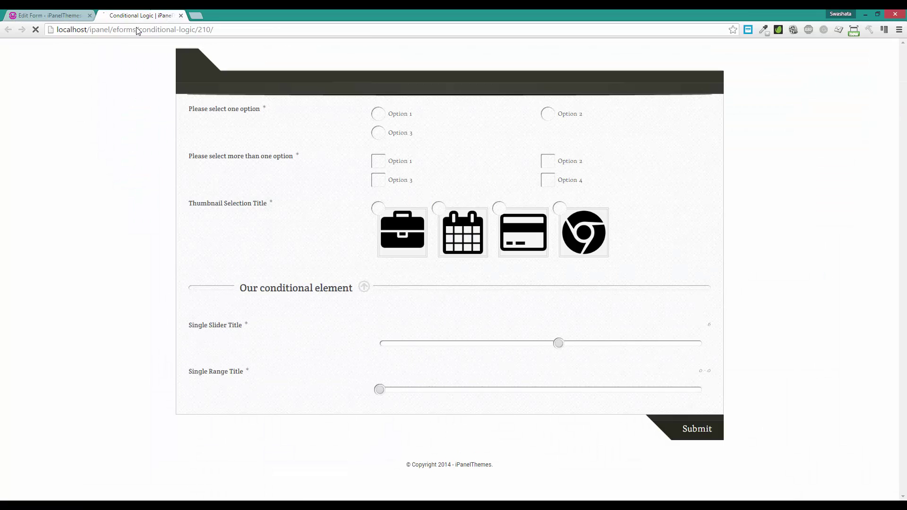
{"action": "left_click_drag", "start_coordinate": [386, 340], "coordinate": [625, 344]}
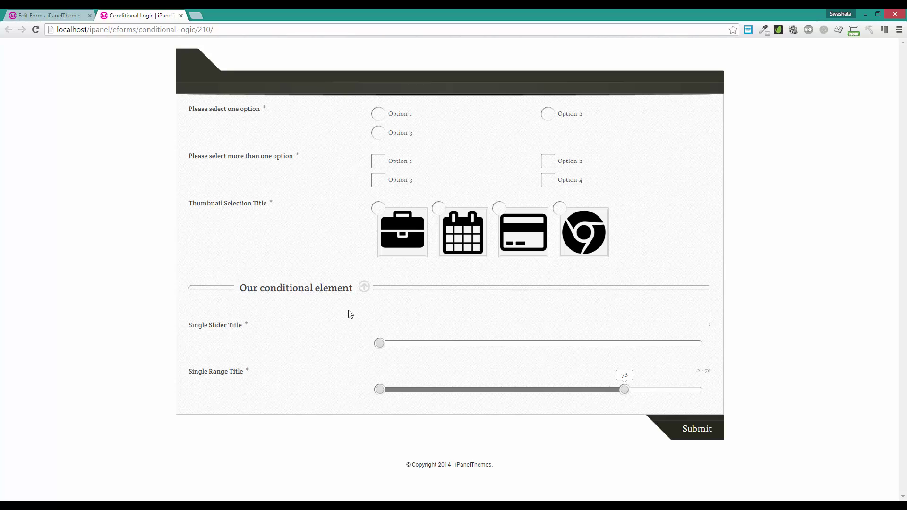
Step: Add a Matrix Question element below the Single Range in the form editor and check its row and column labels
{"action": "left_click", "coordinate": [94, 15]}
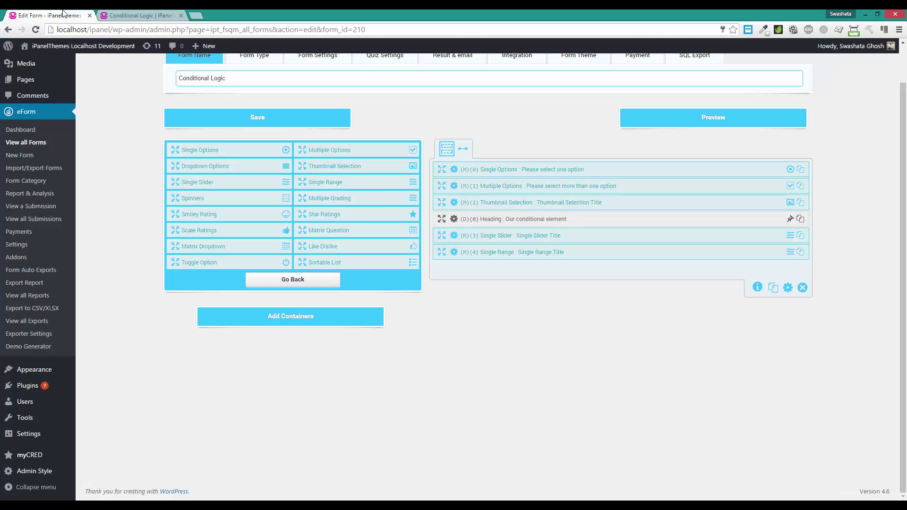
{"action": "scroll", "coordinate": [333, 245], "scroll_direction": "up", "scroll_amount": 1}
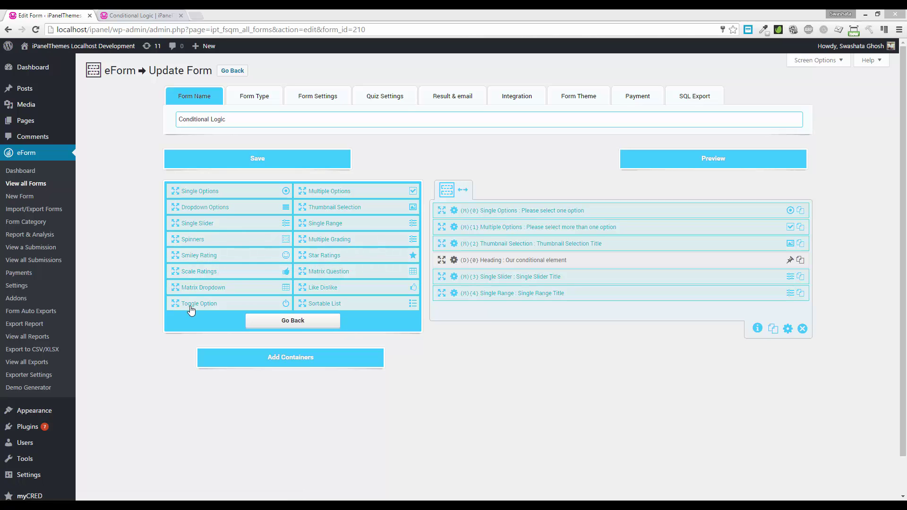
{"action": "left_click_drag", "start_coordinate": [304, 270], "coordinate": [467, 304]}
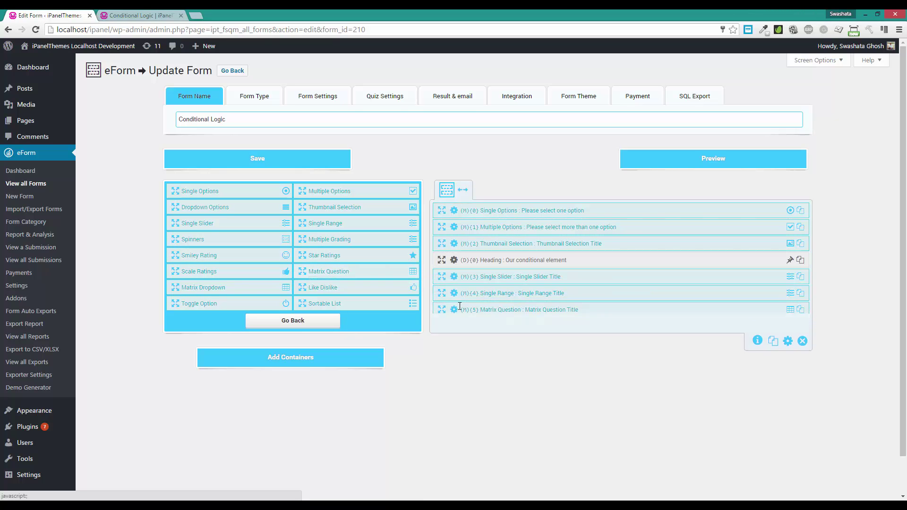
{"action": "scroll", "coordinate": [258, 163], "scroll_direction": "down", "scroll_amount": 5}
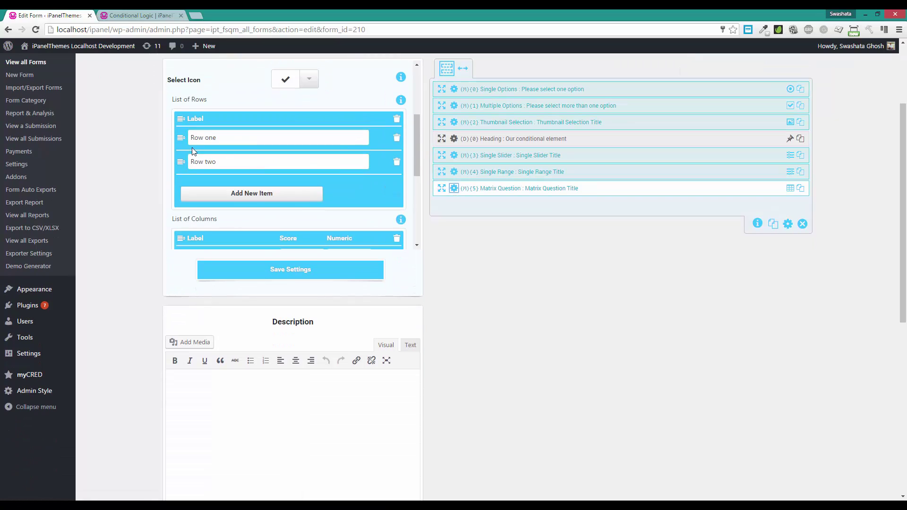
{"action": "scroll", "coordinate": [193, 150], "scroll_direction": "down", "scroll_amount": 3}
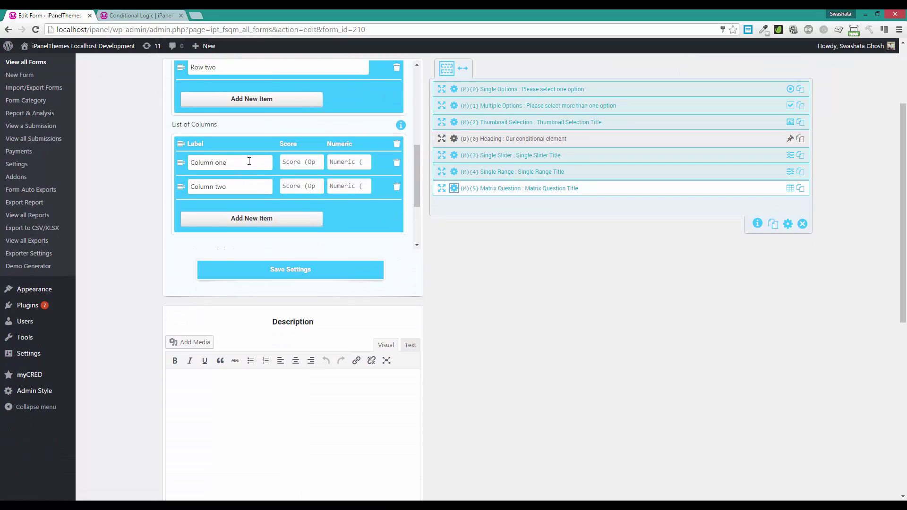
{"action": "scroll", "coordinate": [501, 322], "scroll_direction": "up", "scroll_amount": 3}
{"action": "left_click", "coordinate": [250, 257]}
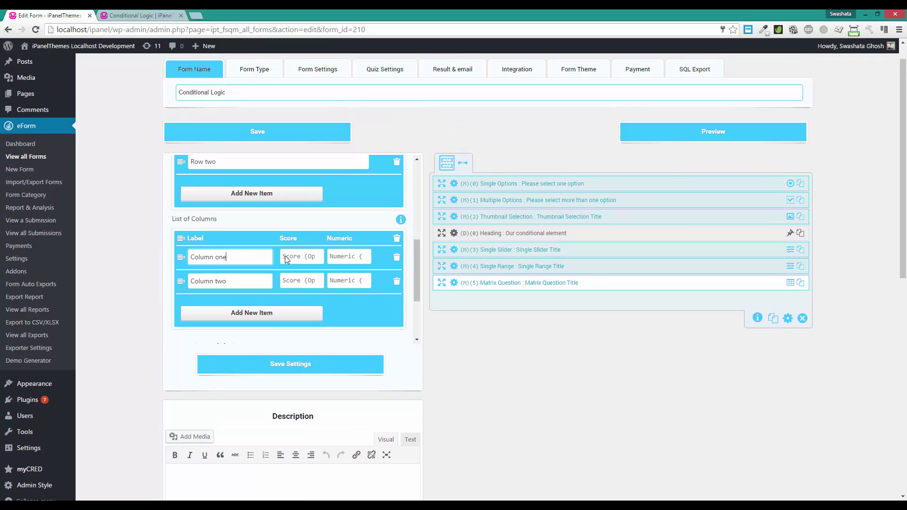
Step: Save the form and reload the preview to check the matrix question
{"action": "left_click", "coordinate": [258, 132]}
{"action": "left_click", "coordinate": [139, 16]}
{"action": "key", "text": "F5"}
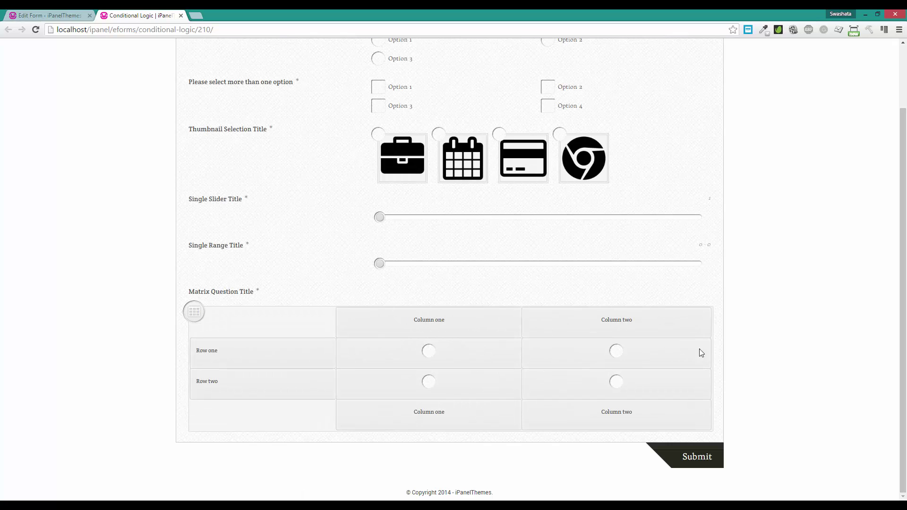
Step: Set the Heading element's condition to key 5, value equals to Column one, then save its settings and the form
{"action": "left_click", "coordinate": [50, 13]}
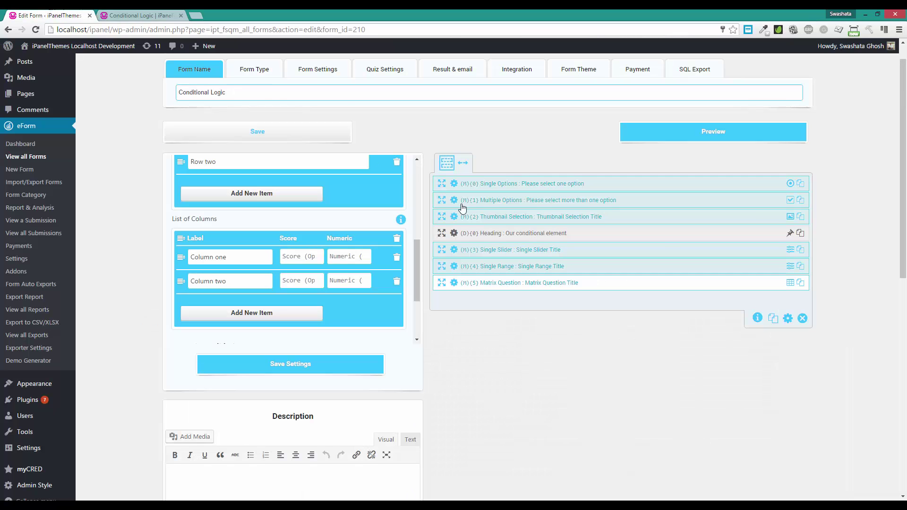
{"action": "left_click", "coordinate": [453, 234]}
{"action": "scroll", "coordinate": [318, 163], "scroll_direction": "down", "scroll_amount": 10}
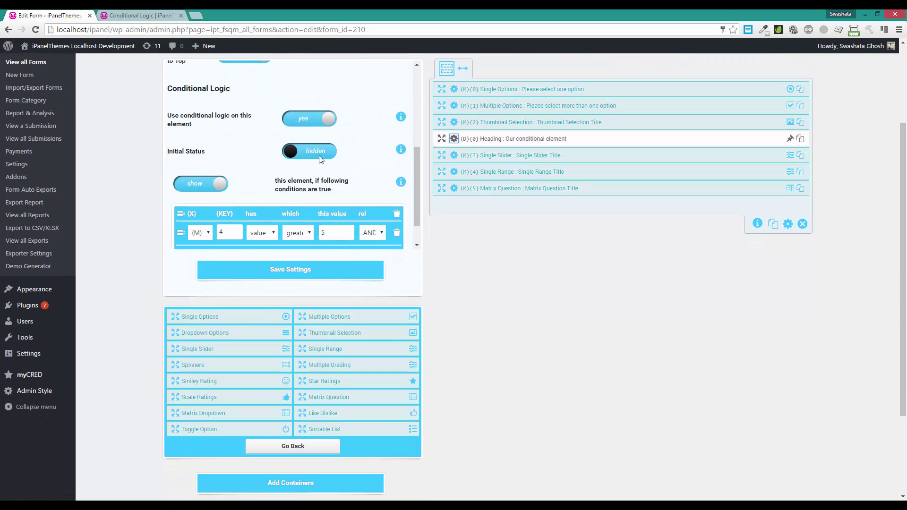
{"action": "left_click", "coordinate": [236, 191]}
{"action": "left_click", "coordinate": [268, 197]}
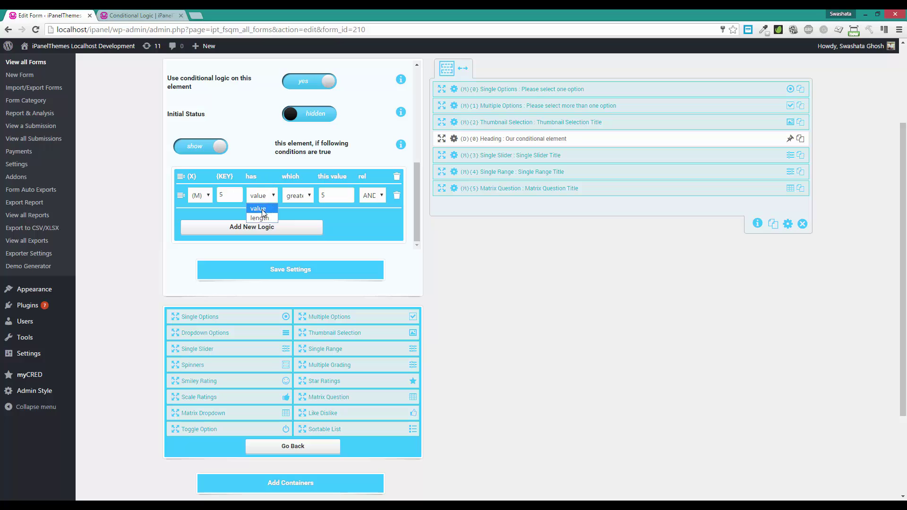
{"action": "left_click", "coordinate": [301, 198]}
{"action": "left_click", "coordinate": [304, 209]}
{"action": "double_click", "coordinate": [335, 194]}
{"action": "type", "text": "Col"}
{"action": "type", "text": "umn one"}
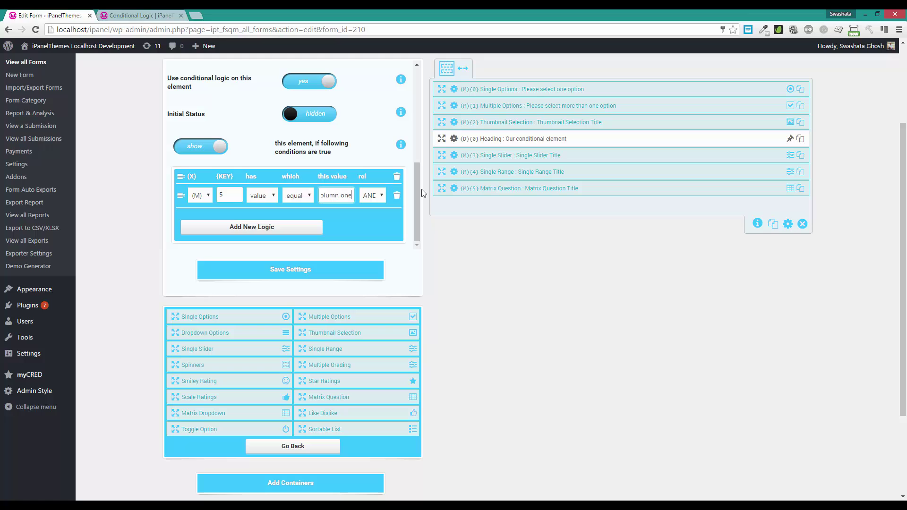
{"action": "left_click", "coordinate": [338, 278]}
{"action": "left_click", "coordinate": [258, 117]}
Step: Reload the form preview and select Column one for both matrix rows to test the heading's condition
{"action": "left_click", "coordinate": [127, 15]}
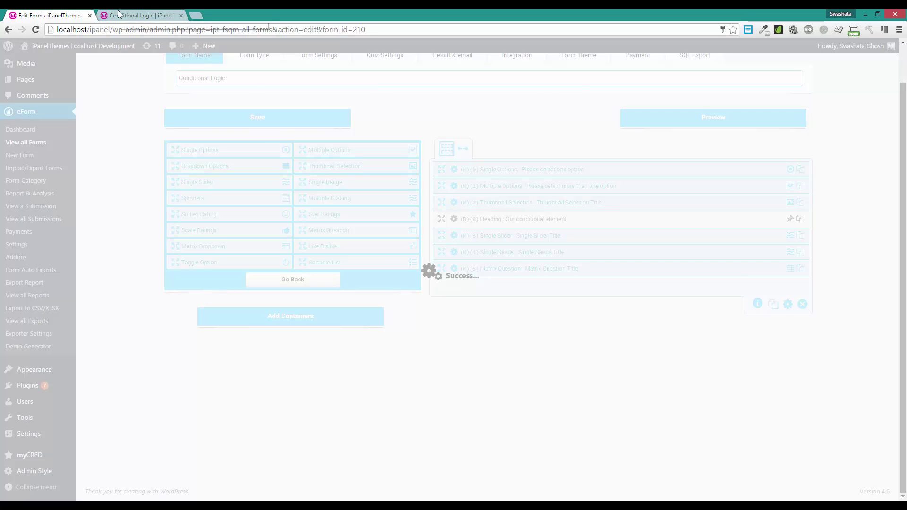
{"action": "left_click", "coordinate": [116, 30]}
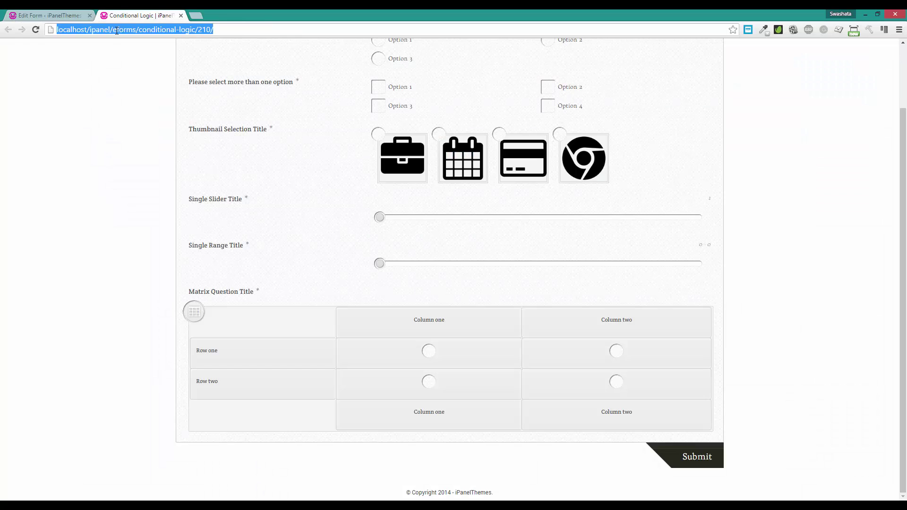
{"action": "key", "text": "Return"}
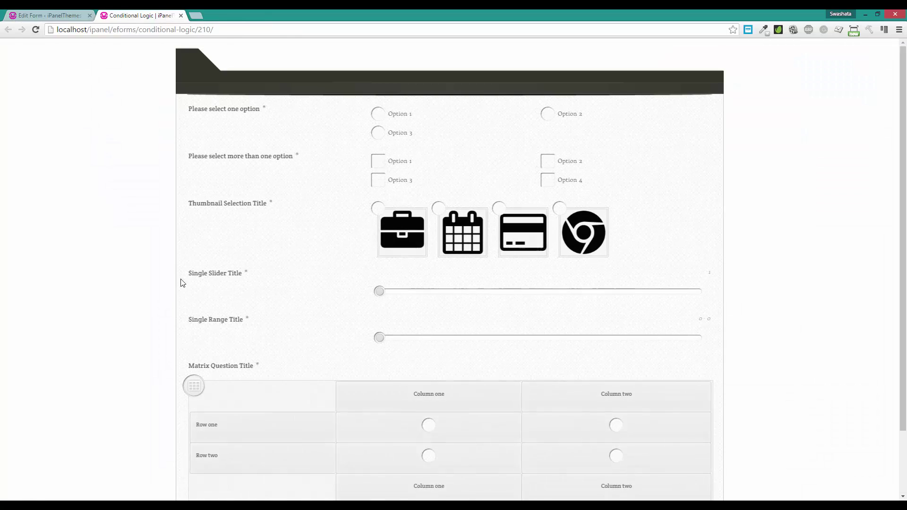
{"action": "left_click", "coordinate": [434, 351]}
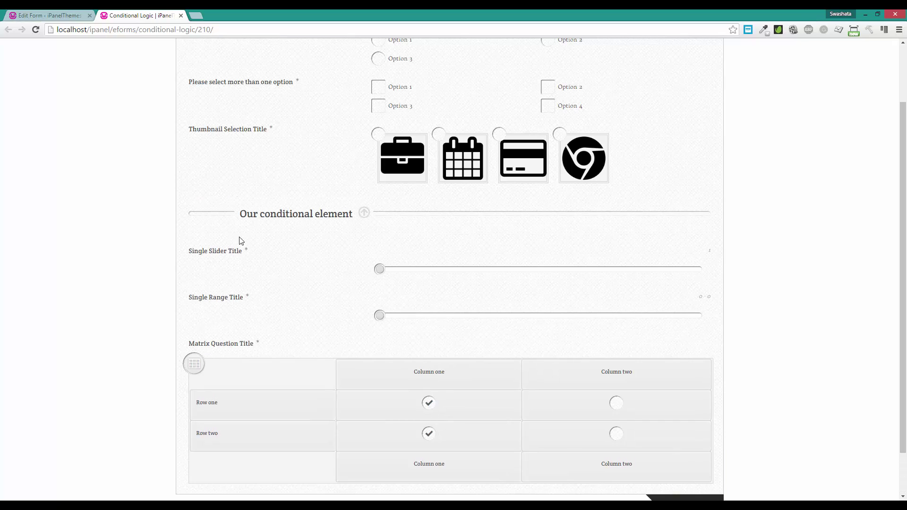
Step: Add a Like Dislike and a Toggle Option element to the form below the Matrix Question
{"action": "left_click", "coordinate": [69, 12]}
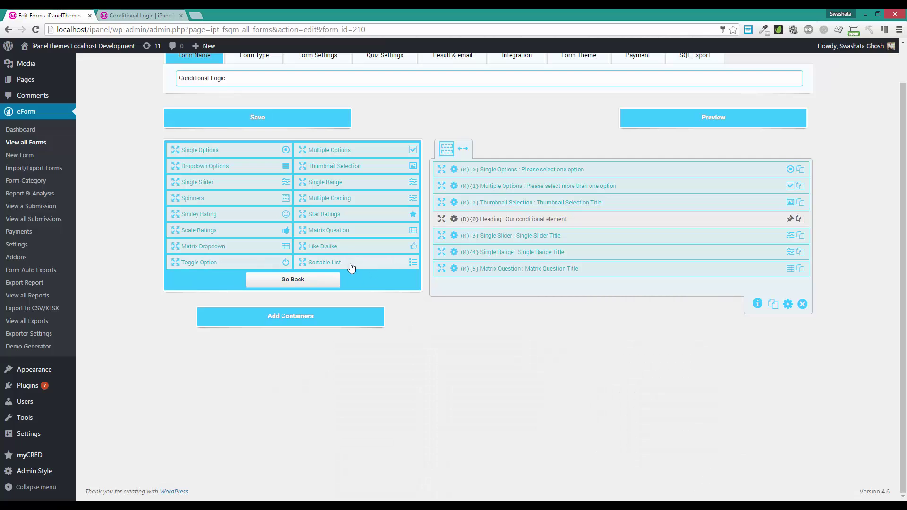
{"action": "left_click", "coordinate": [322, 246]}
{"action": "left_click_drag", "start_coordinate": [180, 265], "coordinate": [468, 286]}
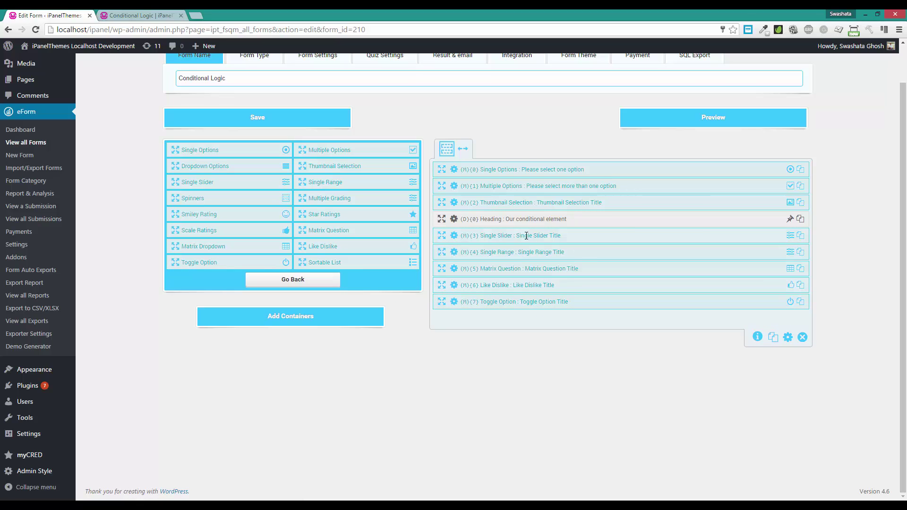
Step: Delete the existing Matrix Question condition from the Heading element and add a new logic row
{"action": "left_click", "coordinate": [454, 285]}
{"action": "scroll", "coordinate": [234, 169], "scroll_direction": "down", "scroll_amount": 1}
{"action": "scroll", "coordinate": [234, 168], "scroll_direction": "down", "scroll_amount": 1}
{"action": "scroll", "coordinate": [202, 137], "scroll_direction": "up", "scroll_amount": 2}
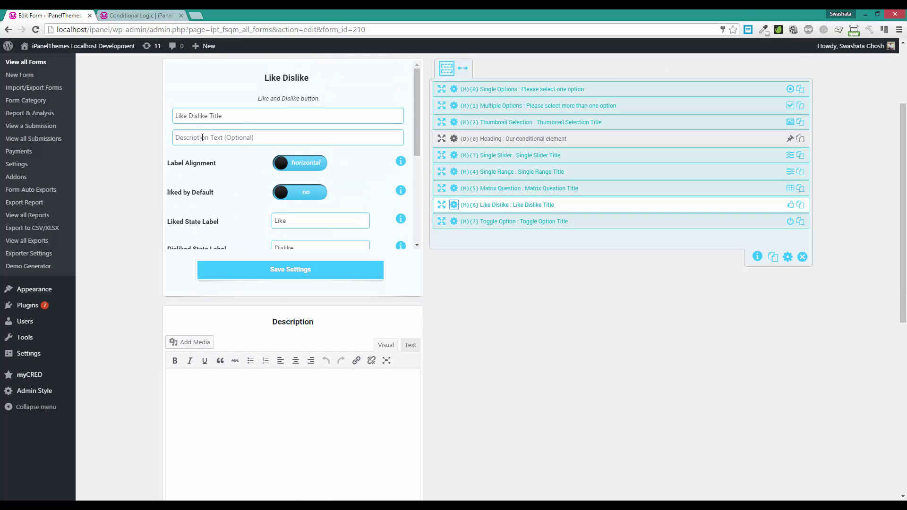
{"action": "left_click", "coordinate": [454, 138]}
{"action": "scroll", "coordinate": [281, 171], "scroll_direction": "down", "scroll_amount": 5}
{"action": "scroll", "coordinate": [503, 230], "scroll_direction": "up", "scroll_amount": 3}
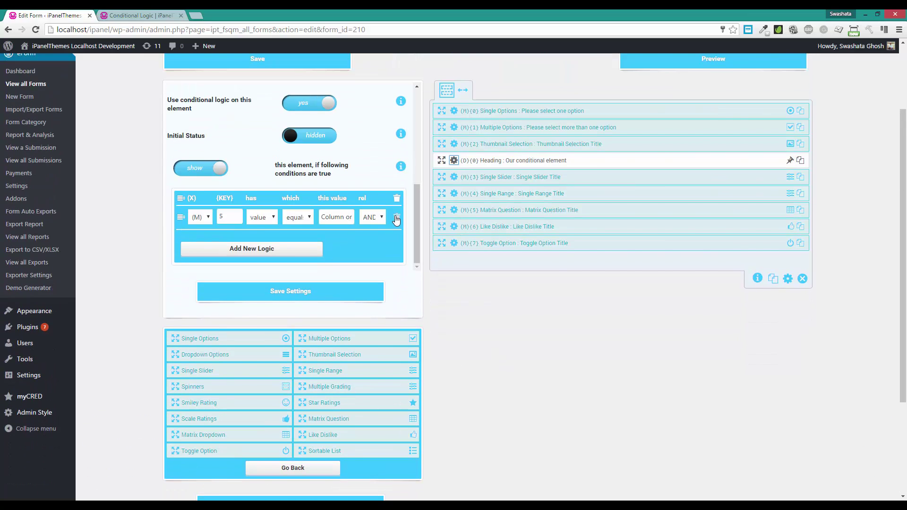
{"action": "left_click", "coordinate": [397, 216]}
{"action": "left_click", "coordinate": [482, 290]}
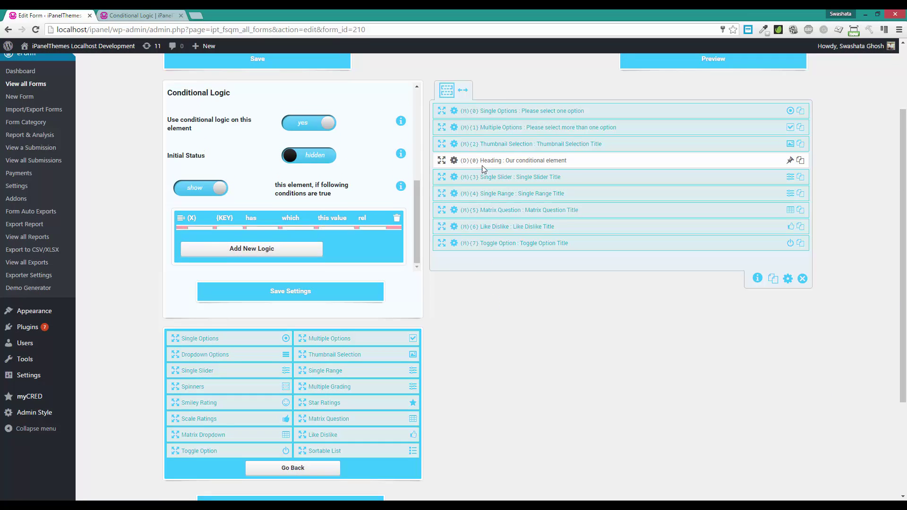
{"action": "left_click", "coordinate": [251, 253]}
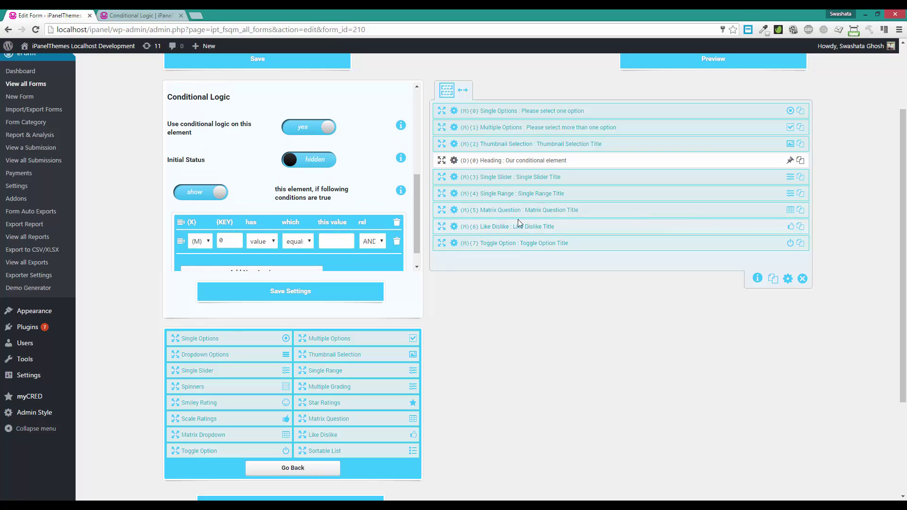
Step: Set the new condition's comparison value to 1 and save the Heading element's settings
{"action": "left_click", "coordinate": [238, 239]}
{"action": "left_click", "coordinate": [330, 241]}
{"action": "type", "text": "1"}
{"action": "left_click", "coordinate": [290, 291]}
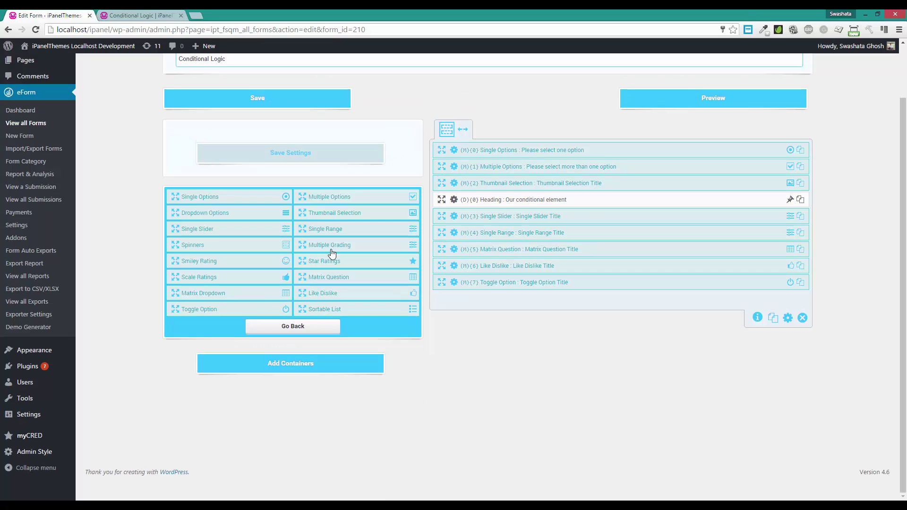
Step: Reload the form preview and choose Dislike to test the heading's condition
{"action": "scroll", "coordinate": [293, 236], "scroll_direction": "up", "scroll_amount": 2}
{"action": "left_click", "coordinate": [137, 16]}
{"action": "left_click", "coordinate": [127, 29]}
{"action": "key", "text": "Return"}
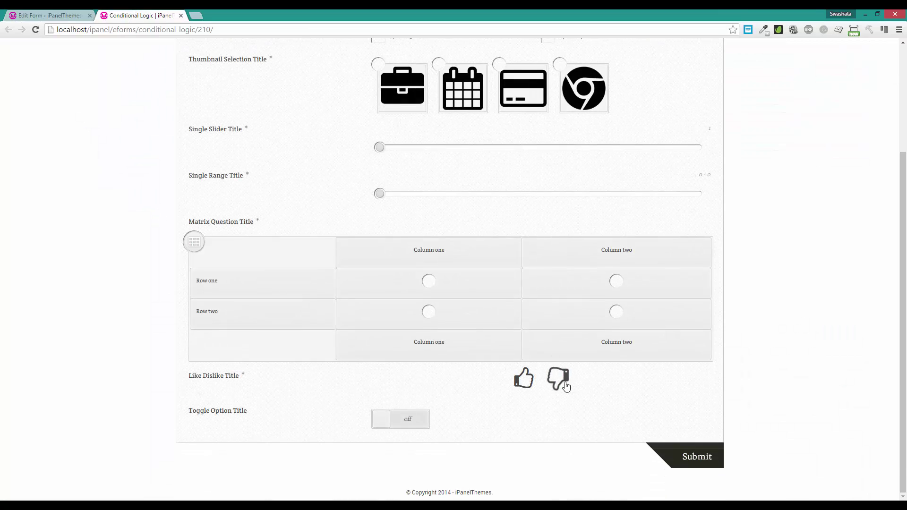
{"action": "left_click", "coordinate": [557, 380]}
{"action": "scroll", "coordinate": [296, 264], "scroll_direction": "up", "scroll_amount": 3}
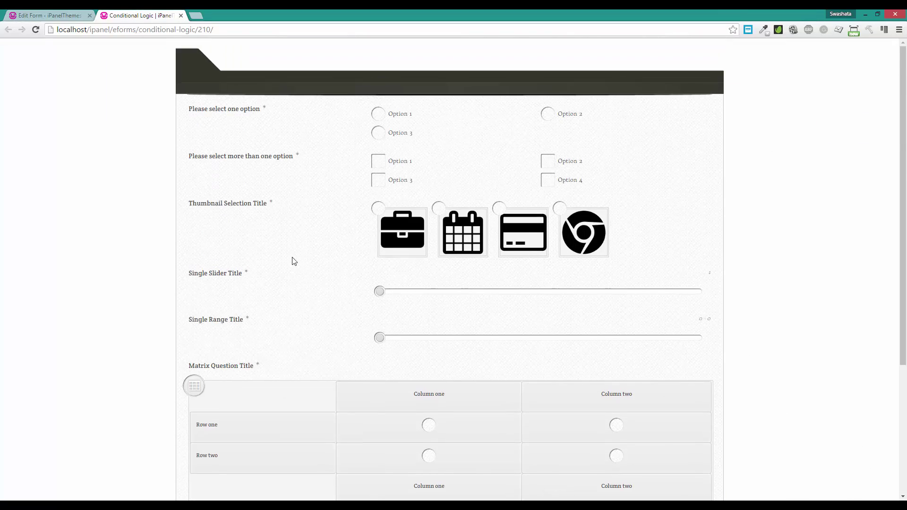
{"action": "scroll", "coordinate": [282, 231], "scroll_direction": "down", "scroll_amount": 4}
Step: Set the key of the Heading element's condition to 6 and save the changes
{"action": "left_click", "coordinate": [45, 15]}
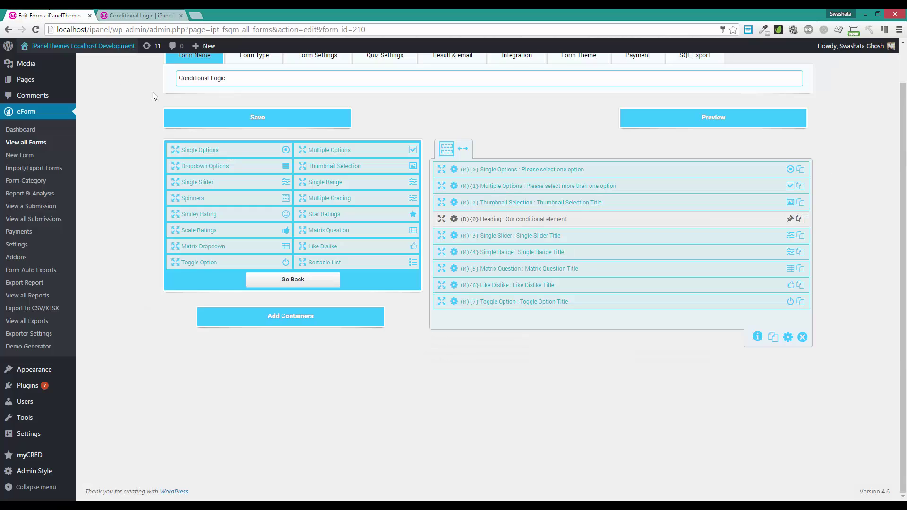
{"action": "scroll", "coordinate": [253, 192], "scroll_direction": "down", "scroll_amount": 6}
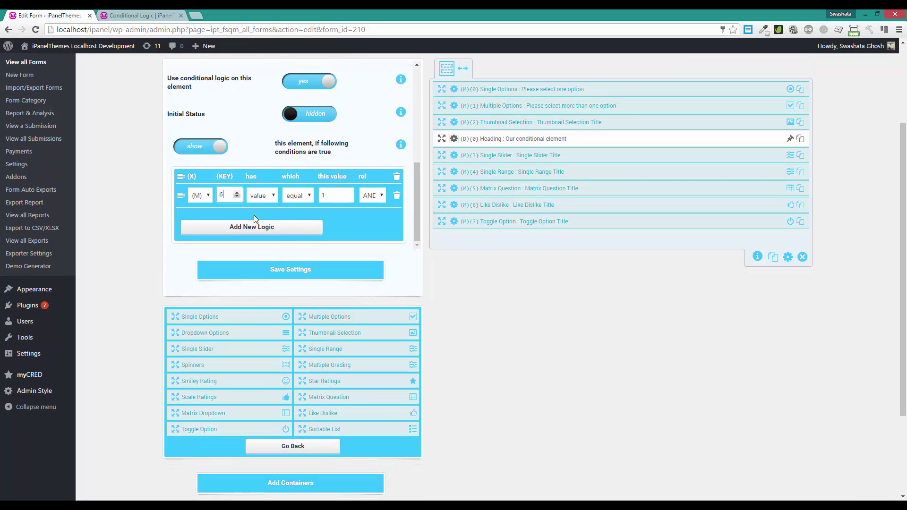
{"action": "left_click", "coordinate": [298, 276]}
Step: Reload the form preview and choose Like, followed by Dislike, to test the heading's condition with value 1
{"action": "key", "text": "ctrl+Tab"}
{"action": "key", "text": "ctrl+l"}
{"action": "key", "text": "Return"}
{"action": "scroll", "coordinate": [481, 310], "scroll_direction": "down", "scroll_amount": 3}
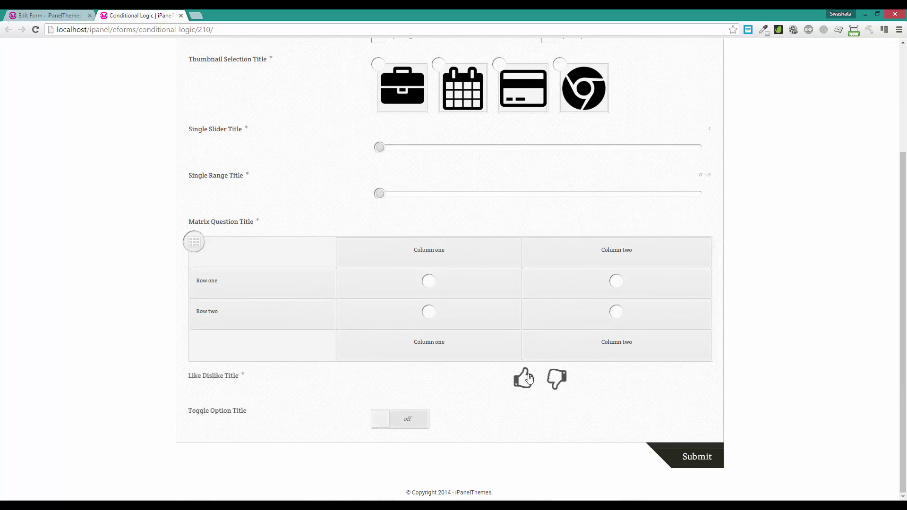
{"action": "left_click", "coordinate": [532, 388]}
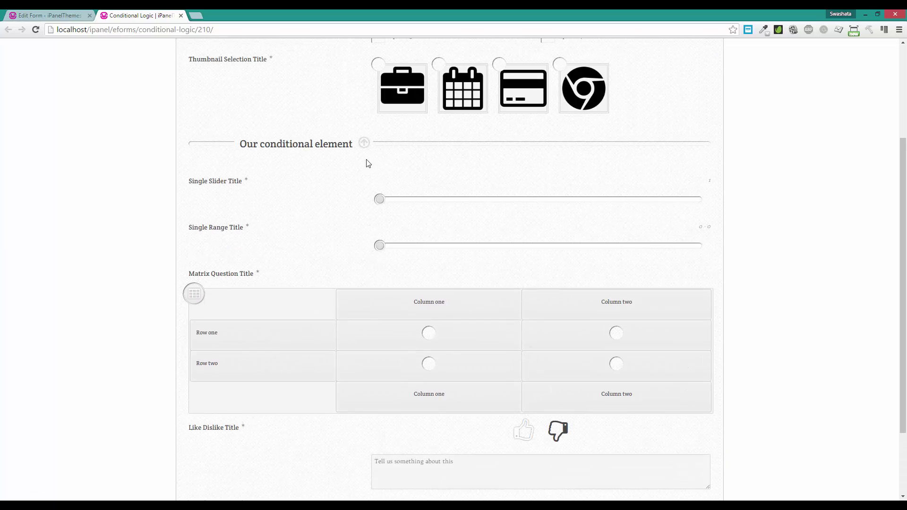
{"action": "left_click", "coordinate": [558, 430]}
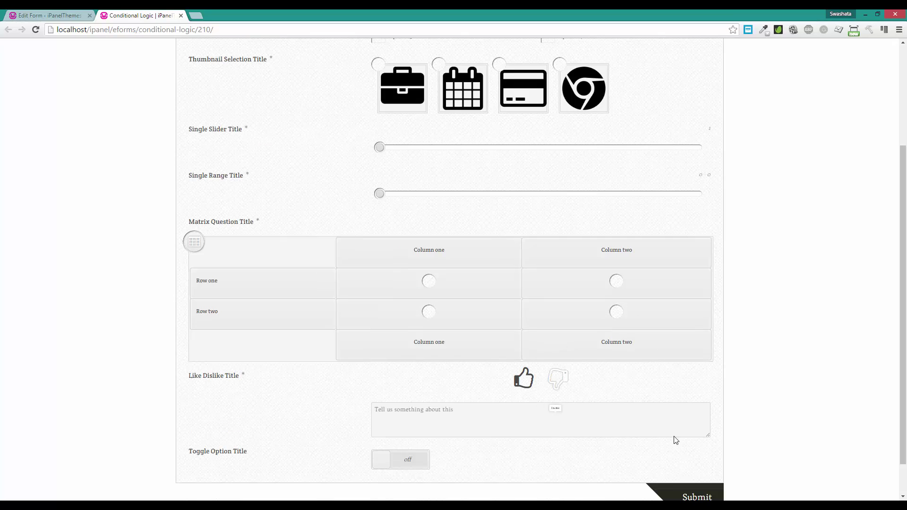
Step: Check the Like Dislike element's settings, set the Heading condition's value to 0 and save the changes
{"action": "left_click", "coordinate": [46, 10]}
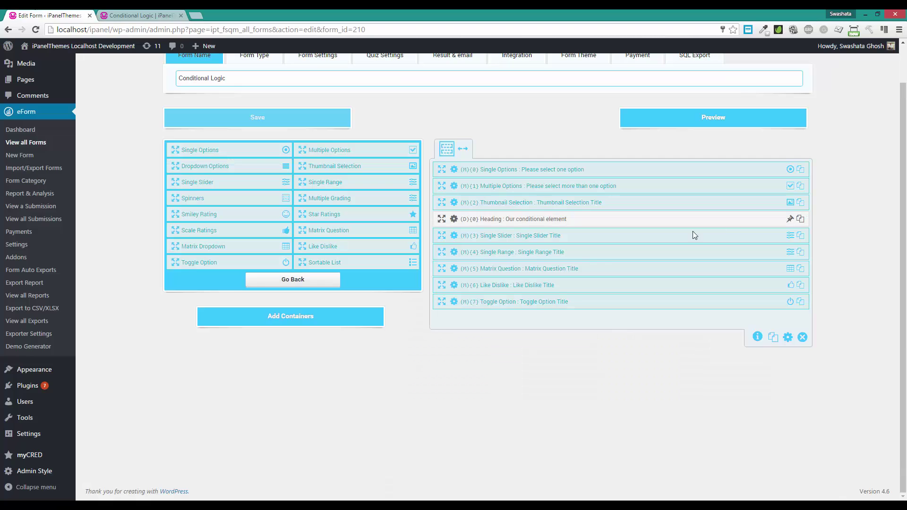
{"action": "left_click", "coordinate": [454, 285]}
{"action": "scroll", "coordinate": [331, 213], "scroll_direction": "down", "scroll_amount": 8}
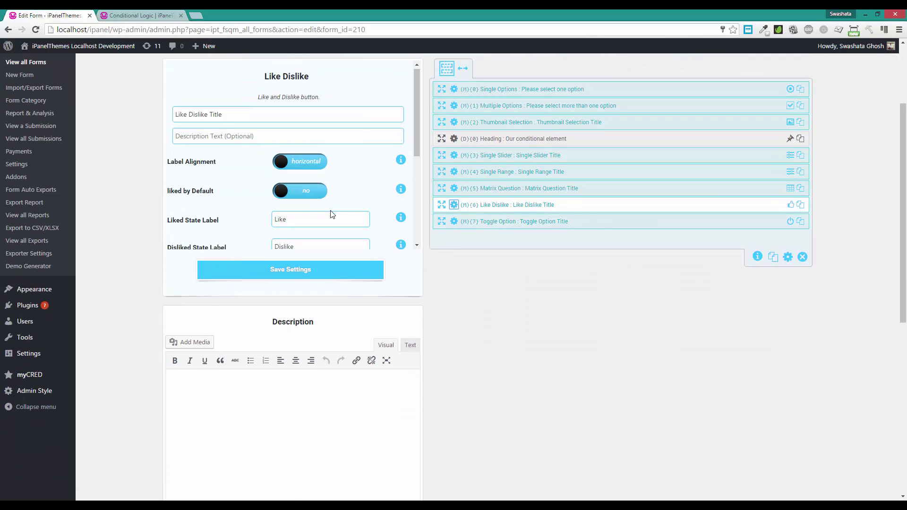
{"action": "scroll", "coordinate": [472, 212], "scroll_direction": "up", "scroll_amount": 2}
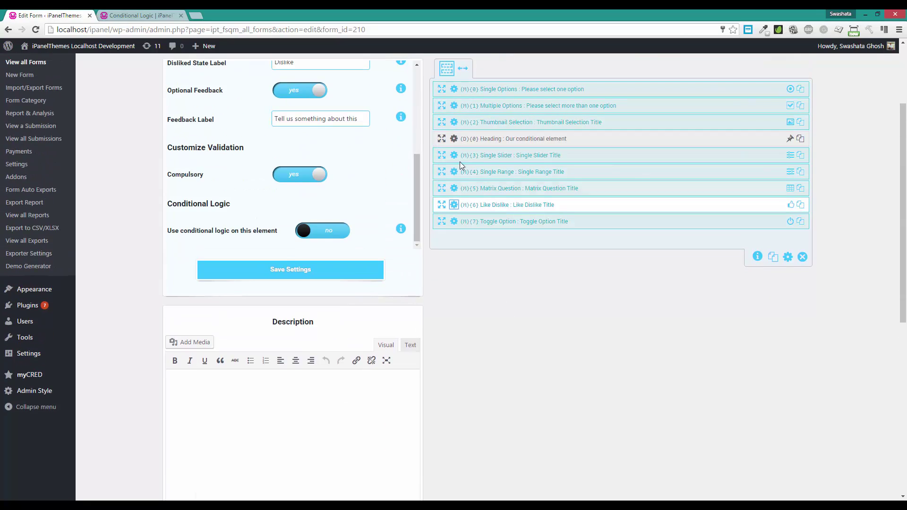
{"action": "left_click", "coordinate": [454, 139]}
{"action": "scroll", "coordinate": [310, 177], "scroll_direction": "down", "scroll_amount": 3}
{"action": "left_click", "coordinate": [330, 192]}
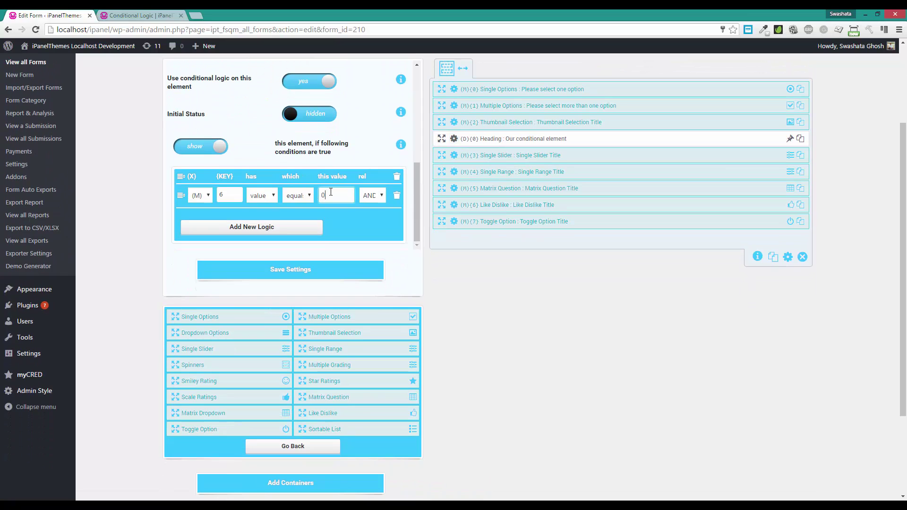
{"action": "left_click", "coordinate": [314, 269]}
Step: Reload the form preview and choose Dislike, followed by Like, to test the heading's condition with value 0
{"action": "left_click", "coordinate": [114, 16]}
{"action": "left_click", "coordinate": [114, 27]}
{"action": "key", "text": "Return"}
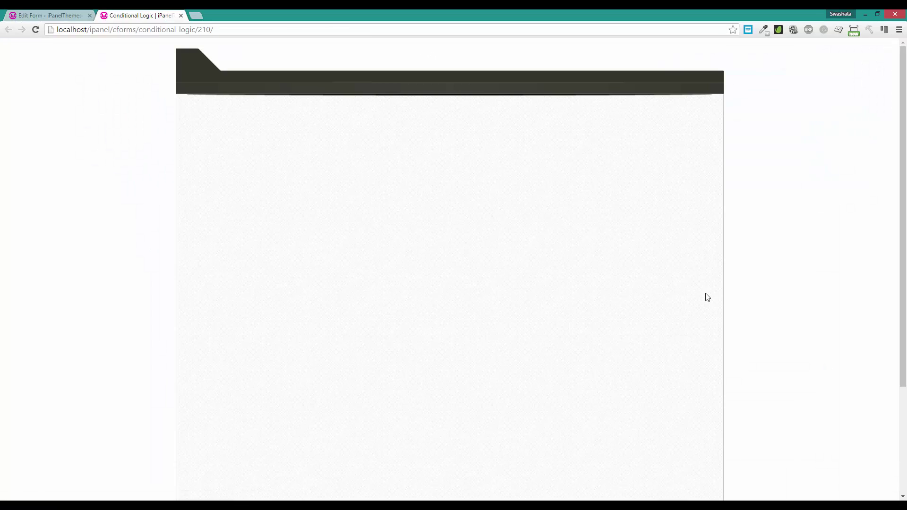
{"action": "scroll", "coordinate": [641, 333], "scroll_direction": "down", "scroll_amount": 3}
{"action": "left_click", "coordinate": [567, 382]}
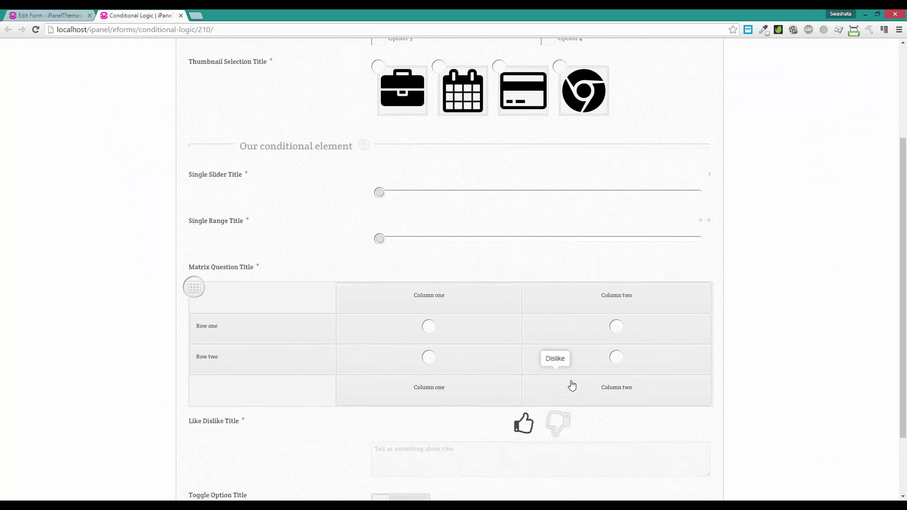
{"action": "left_click", "coordinate": [558, 432]}
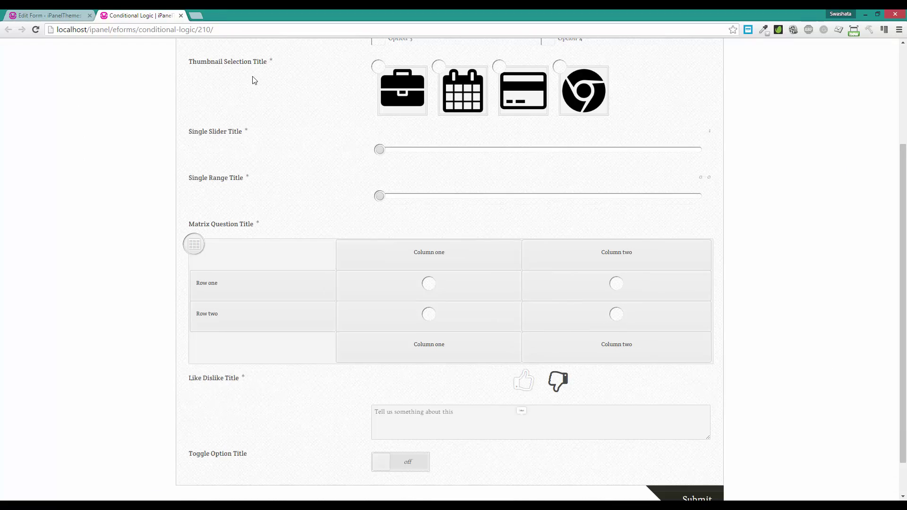
Step: Set the Heading element's condition key to 7, the Toggle Option, and save its settings and the form
{"action": "left_click", "coordinate": [72, 14]}
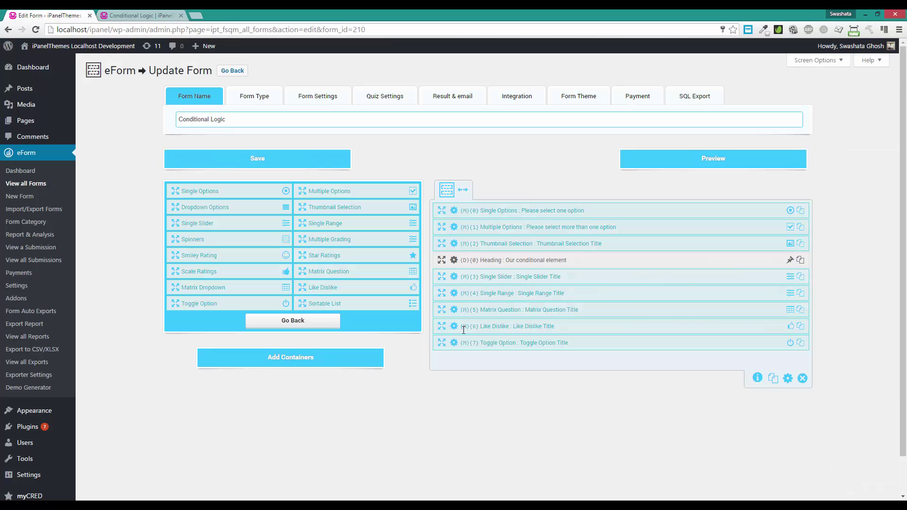
{"action": "left_click", "coordinate": [454, 259]}
{"action": "scroll", "coordinate": [308, 203], "scroll_direction": "down", "scroll_amount": 3}
{"action": "scroll", "coordinate": [308, 203], "scroll_direction": "down", "scroll_amount": 2}
{"action": "left_click", "coordinate": [291, 270]}
{"action": "left_click", "coordinate": [278, 118]}
Step: Reload the form preview and switch the Toggle Option on and off repeatedly to test the heading's condition
{"action": "left_click", "coordinate": [144, 16]}
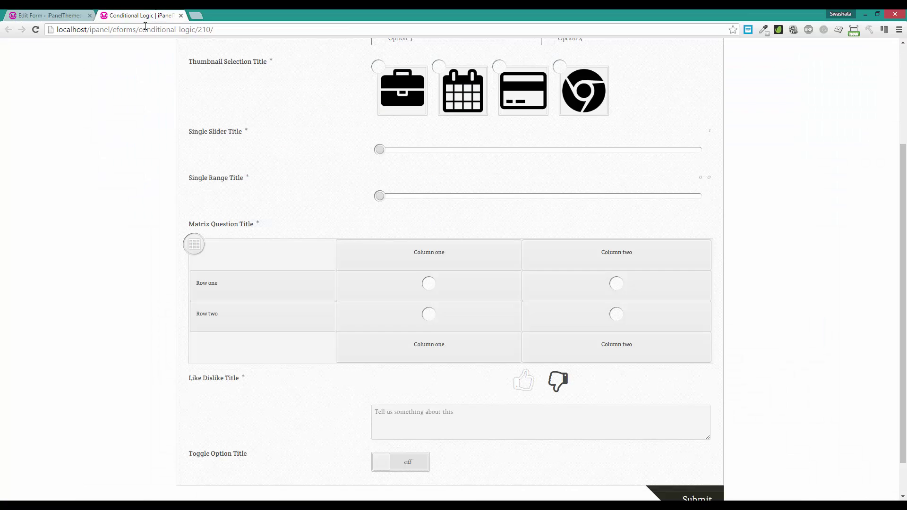
{"action": "left_click", "coordinate": [141, 29]}
{"action": "key", "text": "Return"}
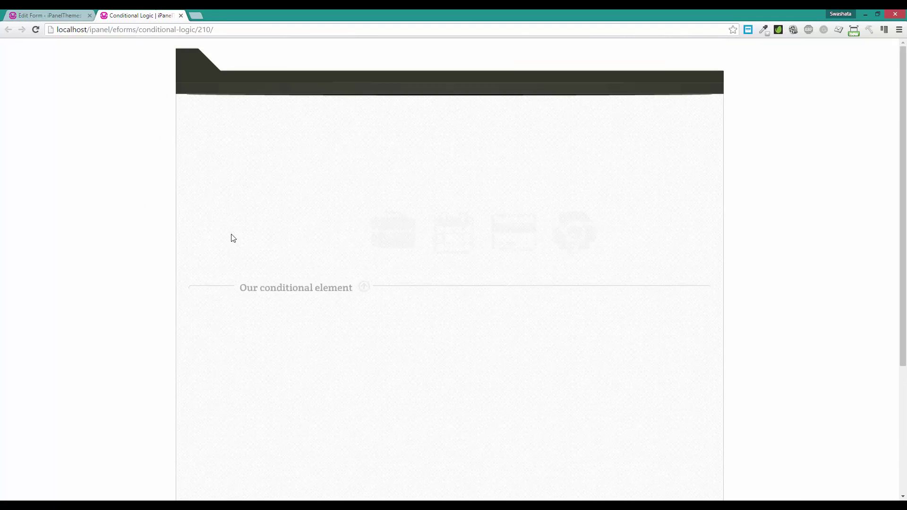
{"action": "scroll", "coordinate": [231, 239], "scroll_direction": "down", "scroll_amount": 4}
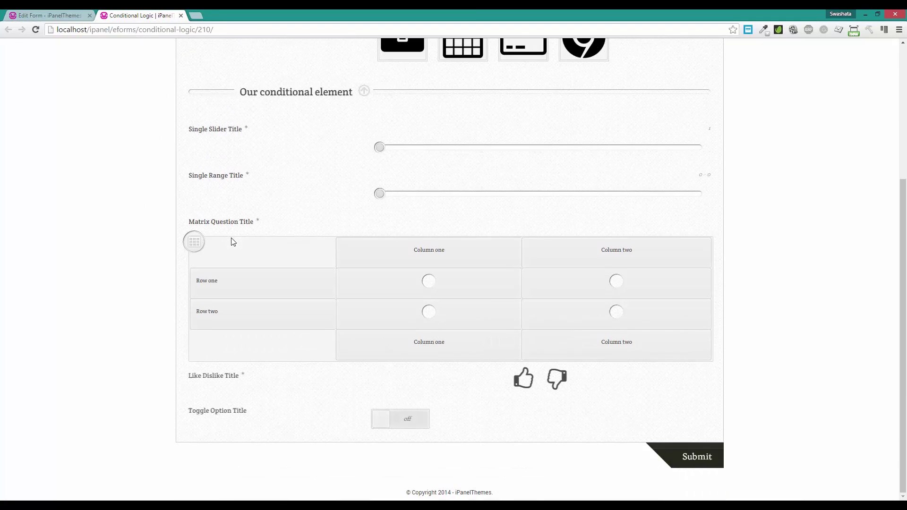
{"action": "left_click", "coordinate": [408, 415]}
{"action": "left_click", "coordinate": [415, 419]}
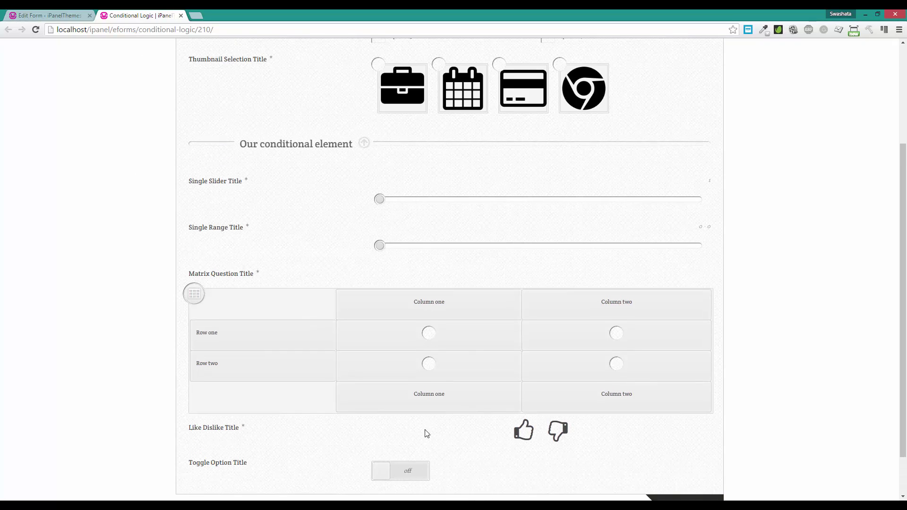
{"action": "left_click", "coordinate": [414, 476]}
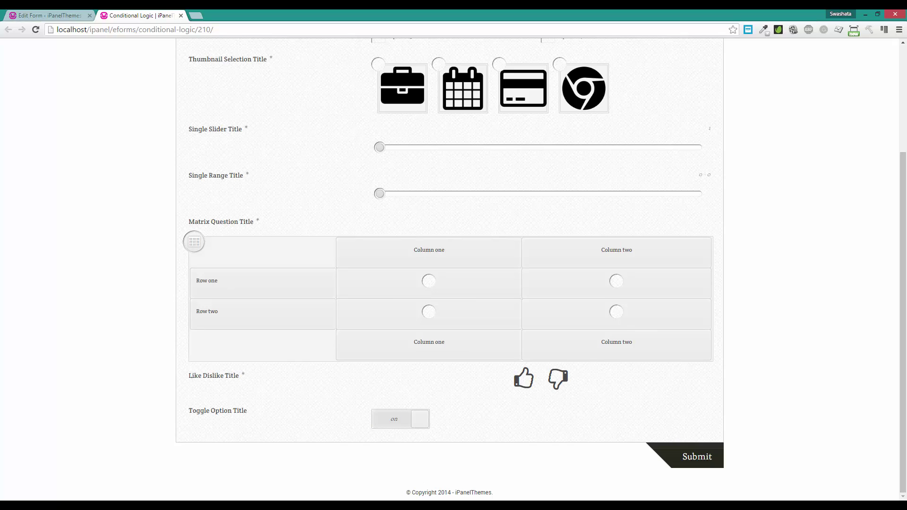
{"action": "left_click", "coordinate": [410, 416]}
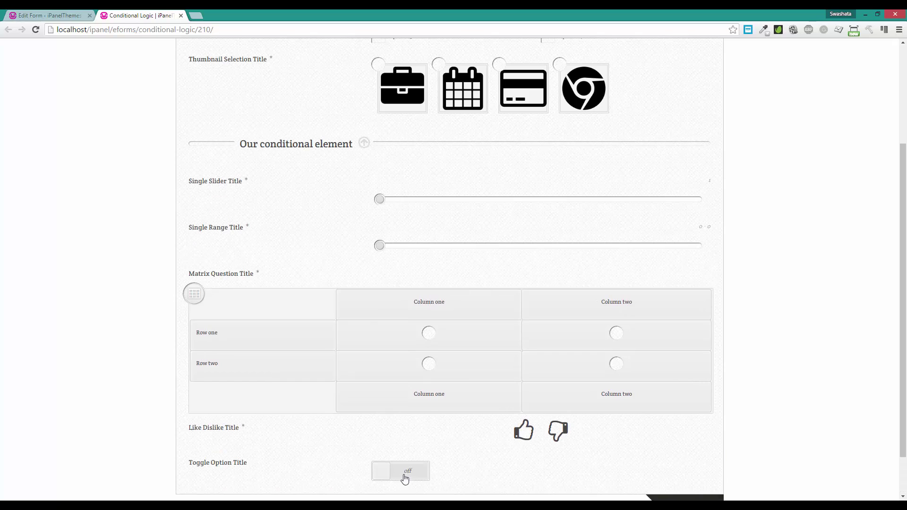
{"action": "left_click", "coordinate": [403, 474]}
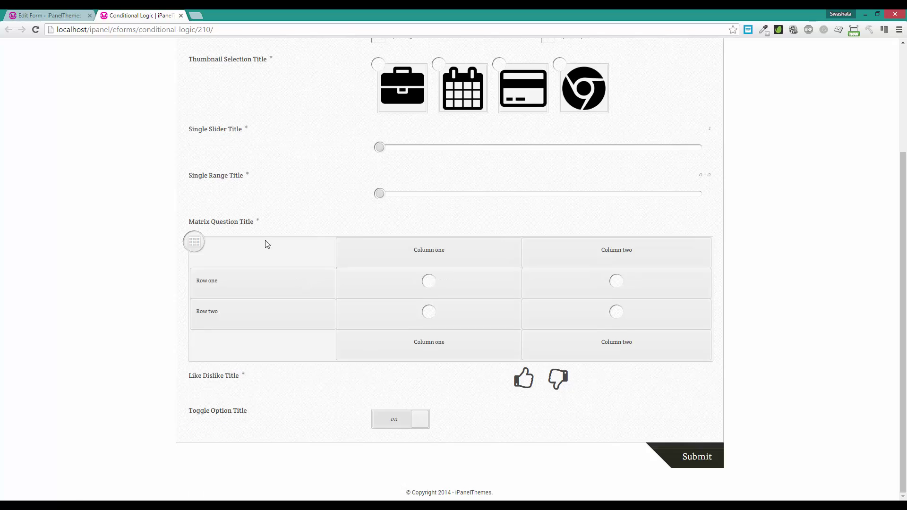
Step: Add a Feedback Small Text element from the Feedback & Upload group below the Toggle Option
{"action": "left_click", "coordinate": [49, 15]}
{"action": "left_click", "coordinate": [274, 278]}
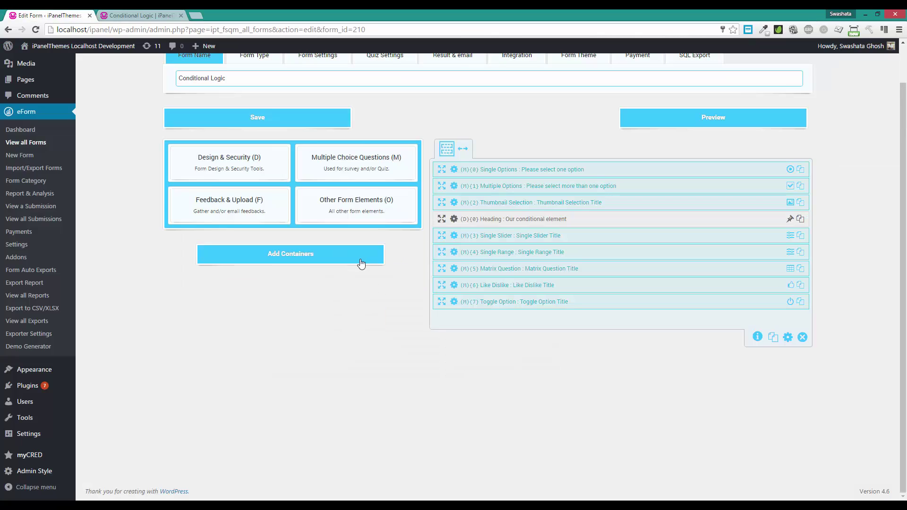
{"action": "left_click", "coordinate": [216, 220]}
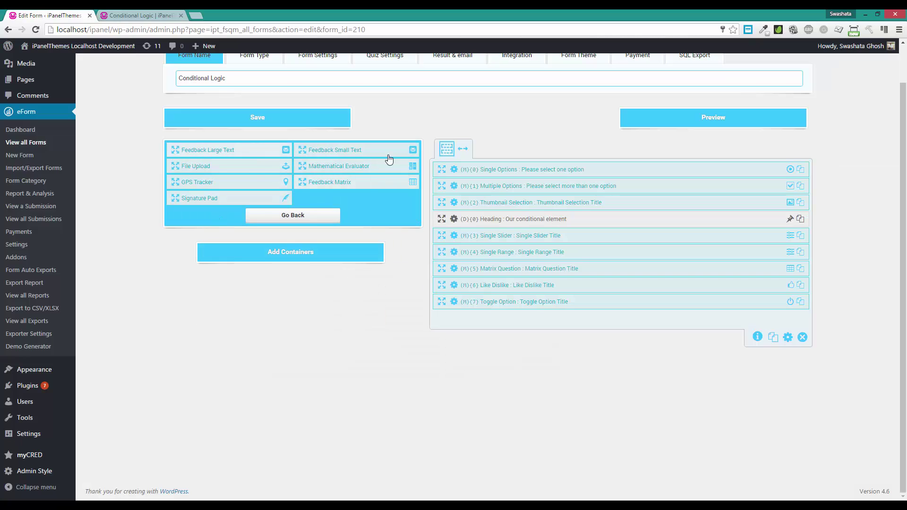
{"action": "scroll", "coordinate": [258, 169], "scroll_direction": "up", "scroll_amount": 1}
{"action": "left_click_drag", "start_coordinate": [302, 191], "coordinate": [460, 368]}
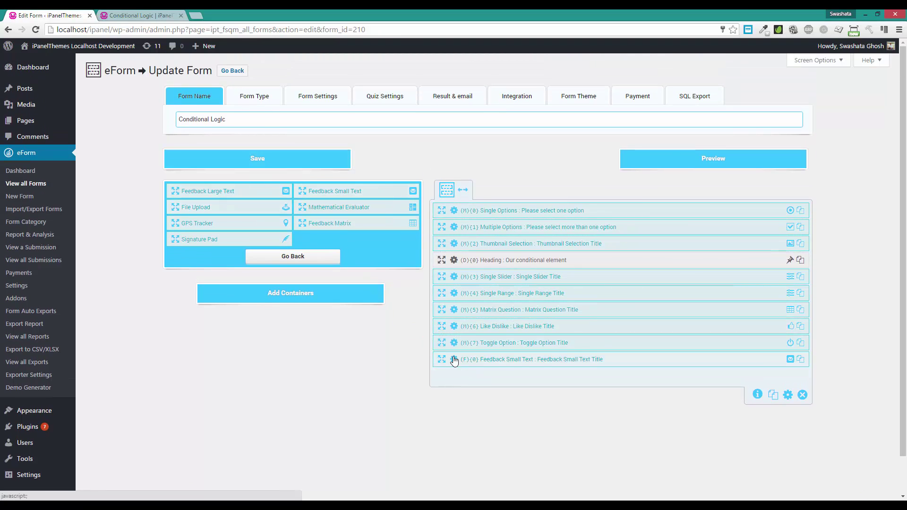
Step: Title the Feedback Small Text element "Please input your text" and save its settings
{"action": "triple_click", "coordinate": [267, 116]}
{"action": "type", "text": "Please inpu"}
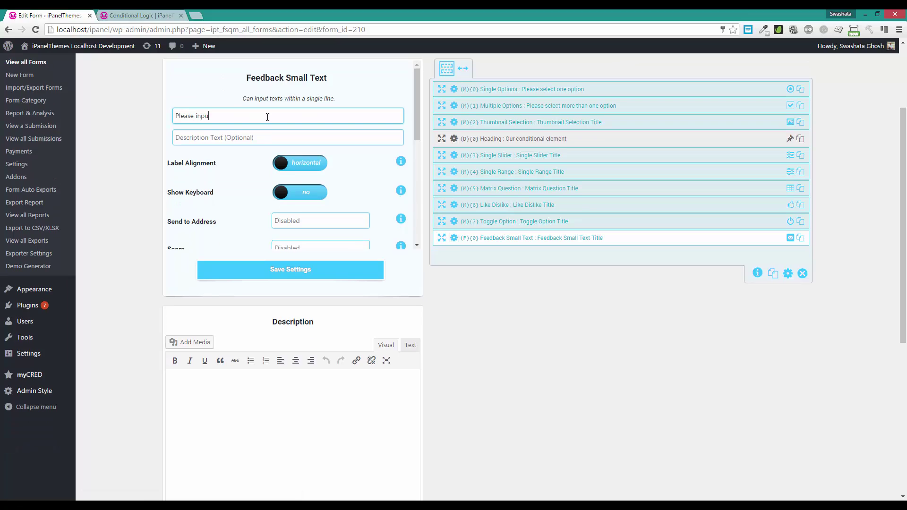
{"action": "type", "text": "t your text"}
{"action": "left_click", "coordinate": [321, 272]}
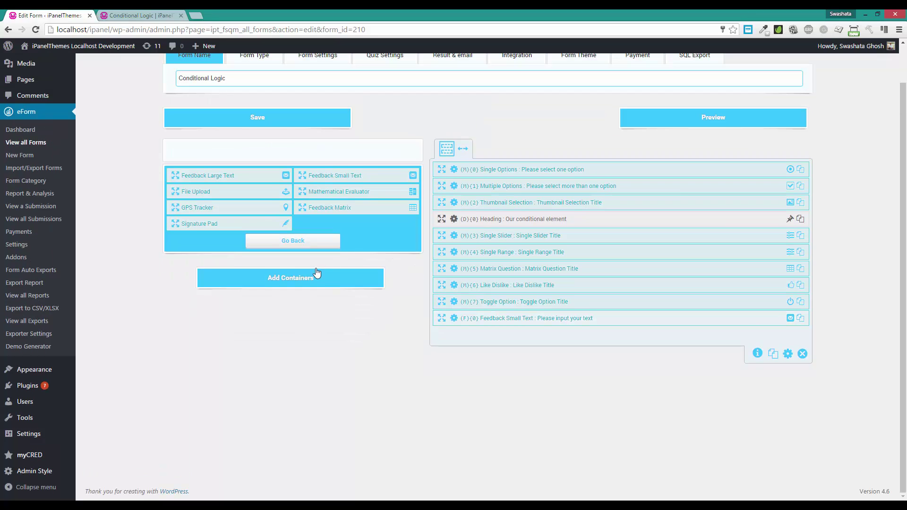
Step: In the Heading element's conditional logic, set the condition's element type to (F) Feedback & Upload and its key to 0
{"action": "left_click", "coordinate": [454, 219]}
{"action": "scroll", "coordinate": [319, 130], "scroll_direction": "down", "scroll_amount": 4}
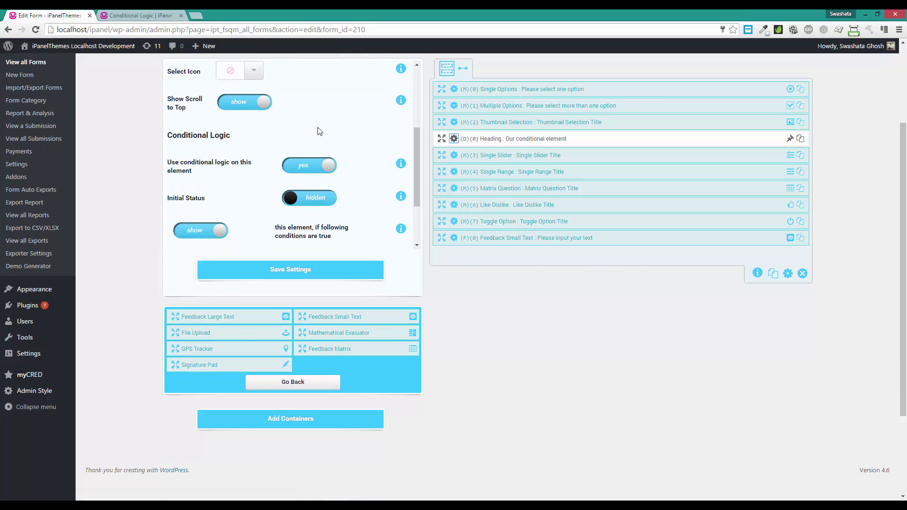
{"action": "scroll", "coordinate": [357, 202], "scroll_direction": "down", "scroll_amount": 2}
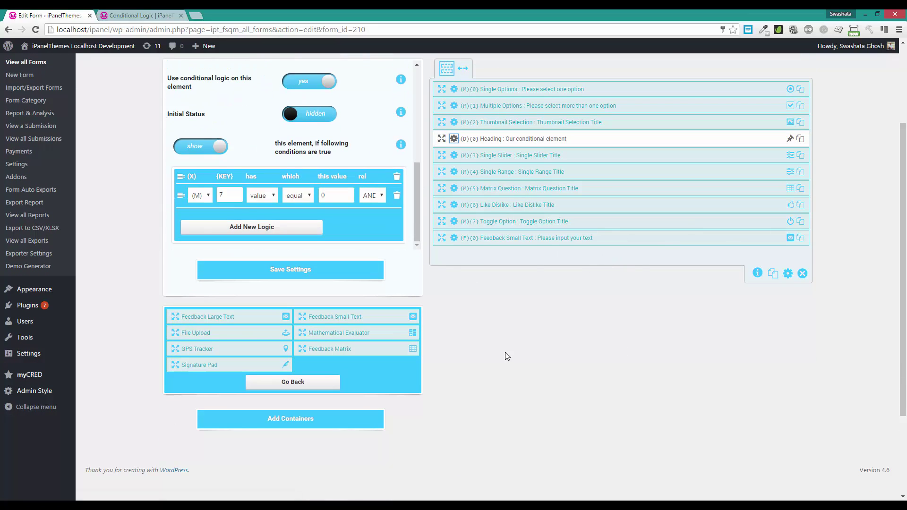
{"action": "scroll", "coordinate": [506, 355], "scroll_direction": "up", "scroll_amount": 2}
{"action": "left_click", "coordinate": [207, 291]}
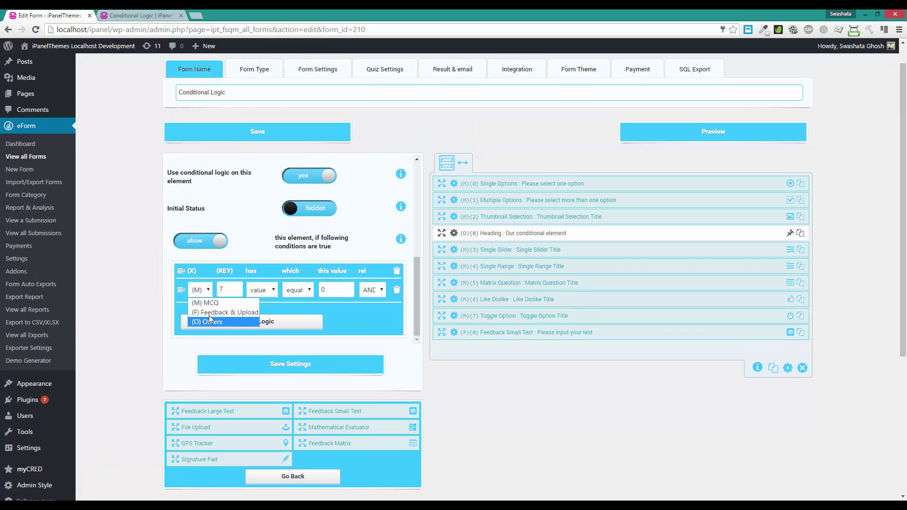
{"action": "left_click", "coordinate": [210, 320]}
{"action": "double_click", "coordinate": [221, 288]}
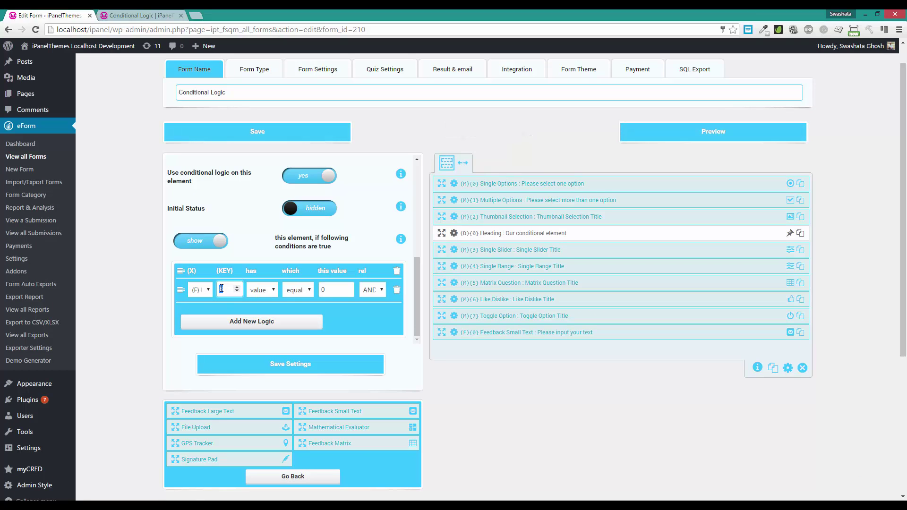
{"action": "type", "text": "0"}
Step: Make the Heading's condition check that the value contains "eform", and save the element settings and the form
{"action": "left_click", "coordinate": [298, 290]}
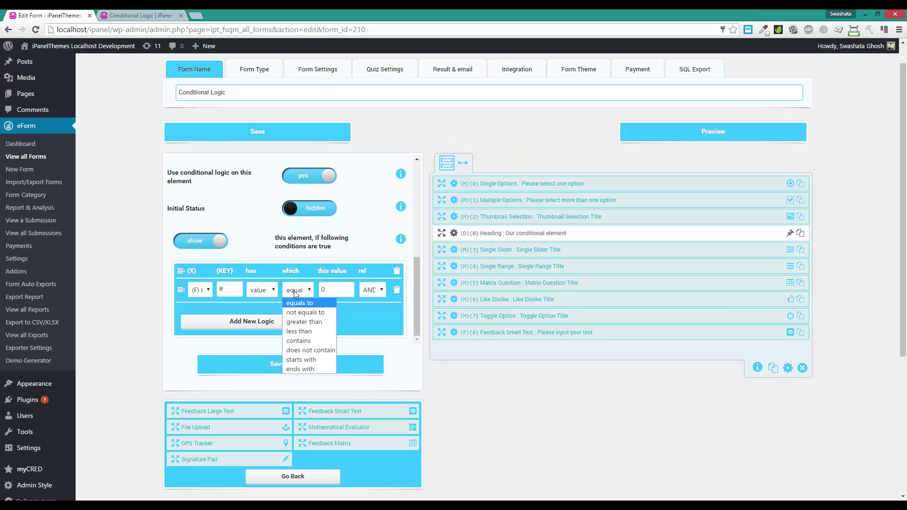
{"action": "left_click", "coordinate": [302, 346]}
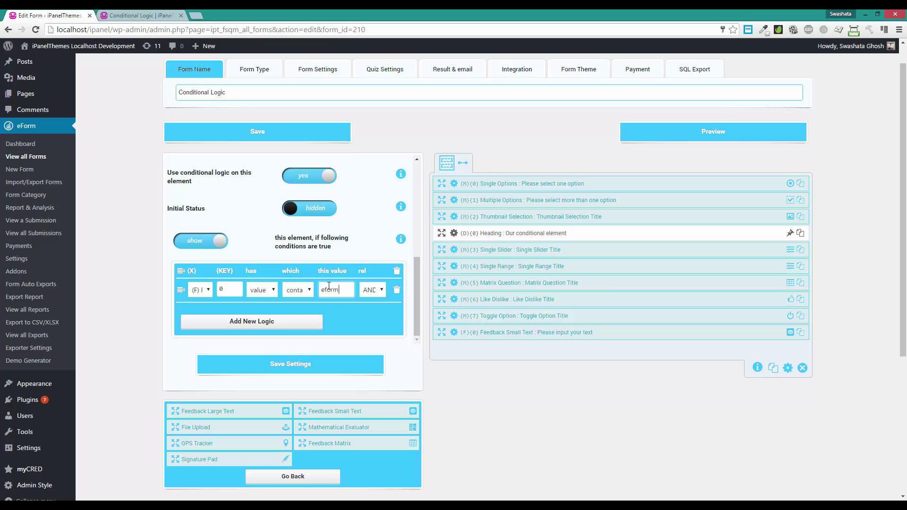
{"action": "left_click", "coordinate": [312, 361]}
{"action": "left_click", "coordinate": [285, 130]}
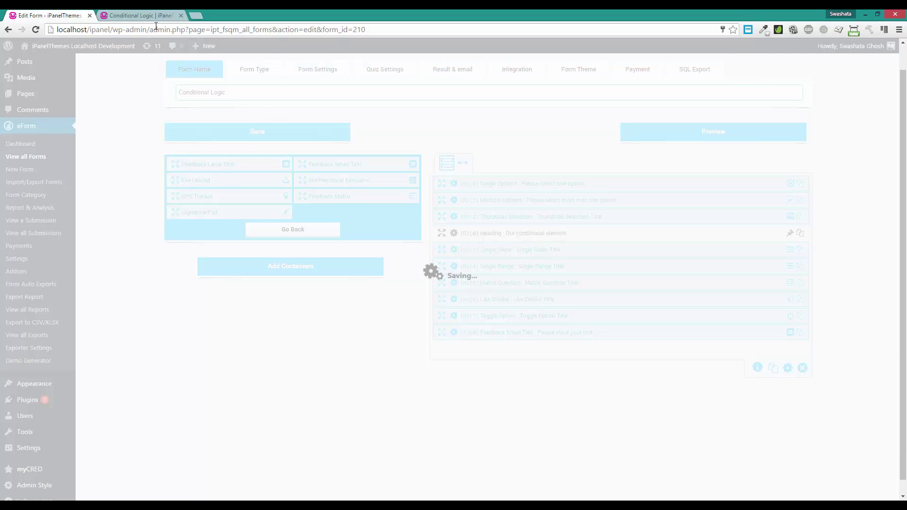
Step: Reload the form preview and enter "I love eform" in the feedback text field to test the heading's condition
{"action": "left_click", "coordinate": [138, 17]}
{"action": "left_click", "coordinate": [132, 28]}
{"action": "key", "text": "Return"}
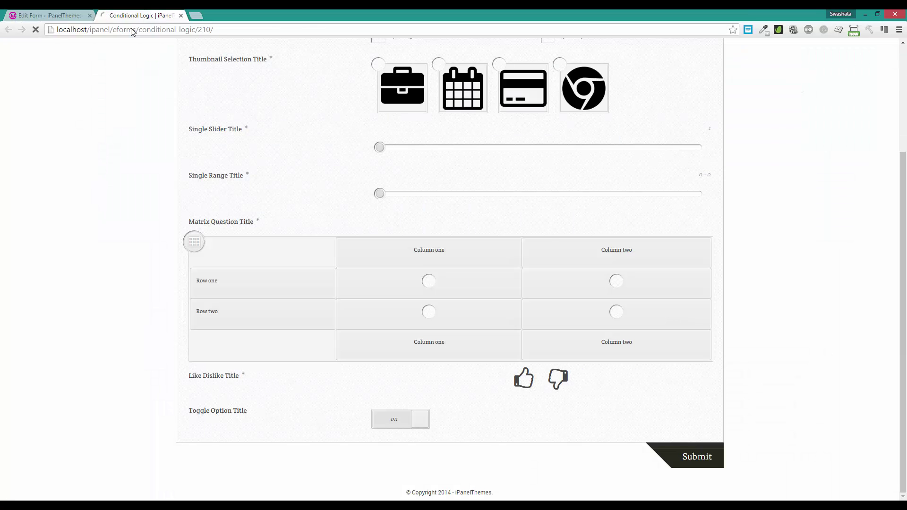
{"action": "scroll", "coordinate": [209, 262], "scroll_direction": "down", "scroll_amount": 4}
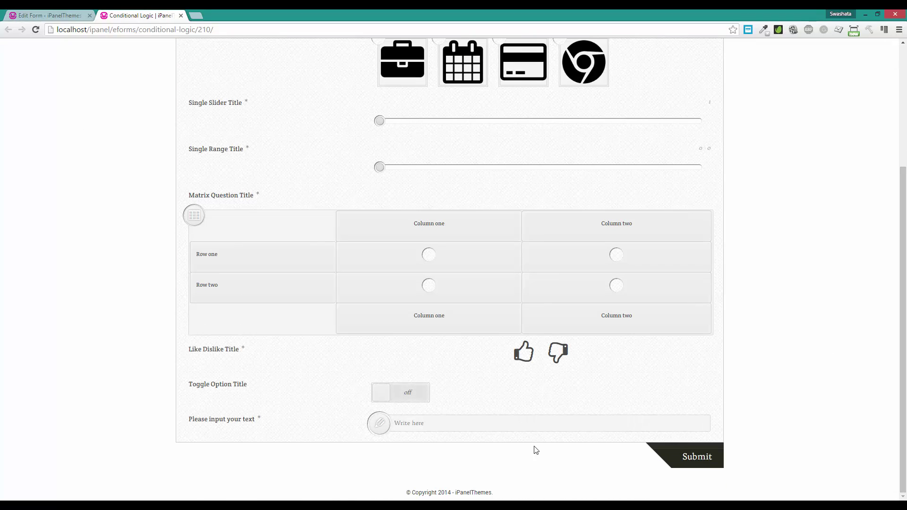
{"action": "left_click", "coordinate": [422, 430]}
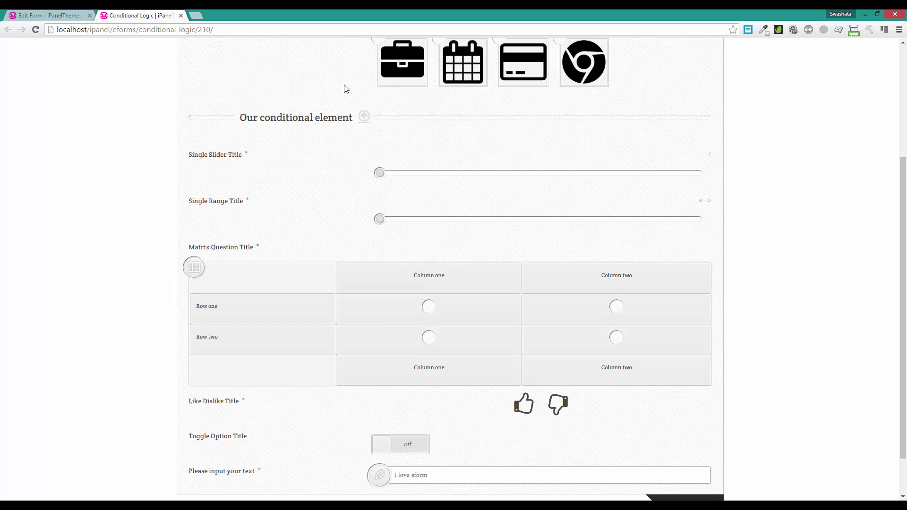
Step: Back in the form editor, add a GPS Tracker element below the Feedback Small Text element and save the form
{"action": "left_click", "coordinate": [61, 15]}
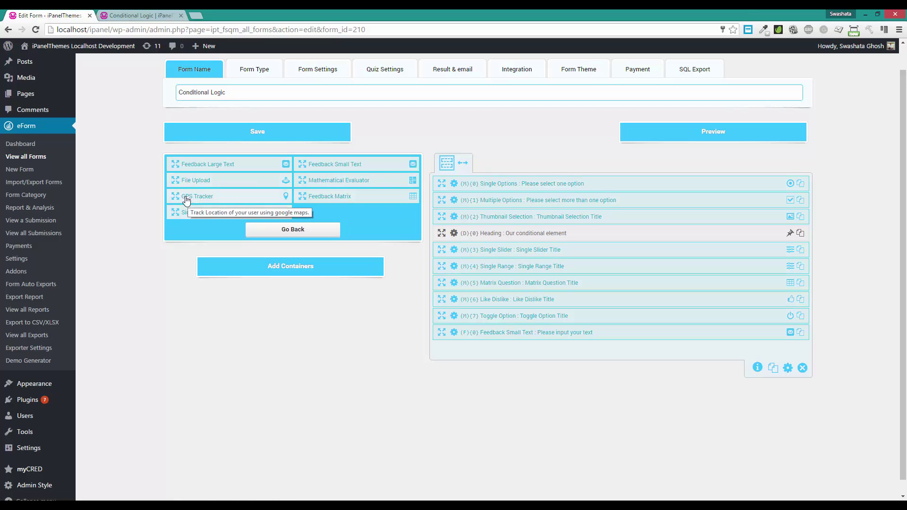
{"action": "left_click_drag", "start_coordinate": [177, 196], "coordinate": [510, 350]}
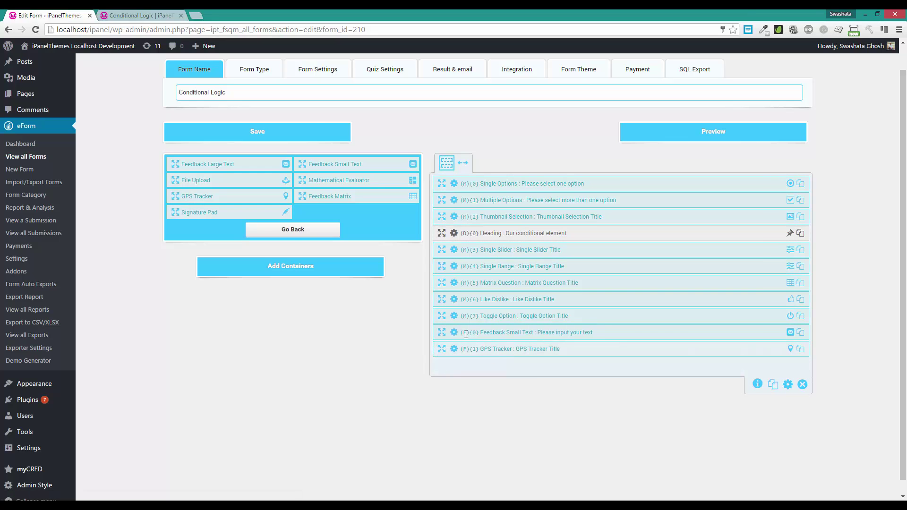
{"action": "left_click", "coordinate": [274, 130]}
Step: Reload the form preview and examine the GPS Tracker element at the end of the form
{"action": "left_click", "coordinate": [136, 16]}
{"action": "left_click", "coordinate": [136, 29]}
{"action": "key", "text": "Return"}
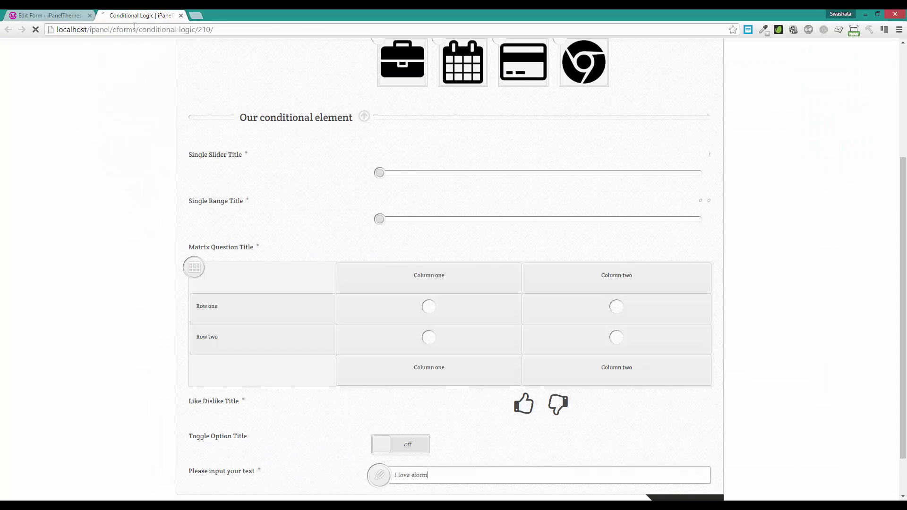
{"action": "scroll", "coordinate": [158, 193], "scroll_direction": "down", "scroll_amount": 10}
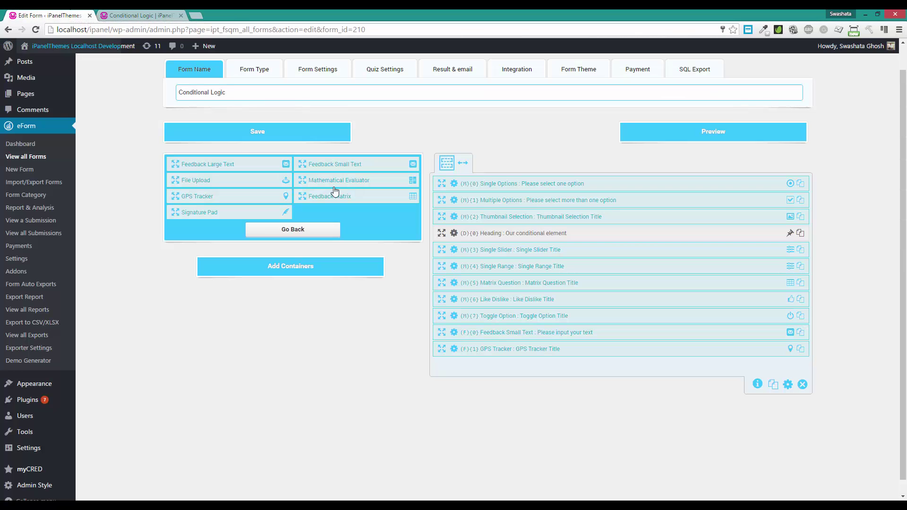
Step: In the form editor, set the Heading's condition value to "delhi" and save its settings and the form
{"action": "left_click", "coordinate": [57, 15]}
{"action": "left_click", "coordinate": [455, 234]}
{"action": "scroll", "coordinate": [309, 166], "scroll_direction": "down", "scroll_amount": 10}
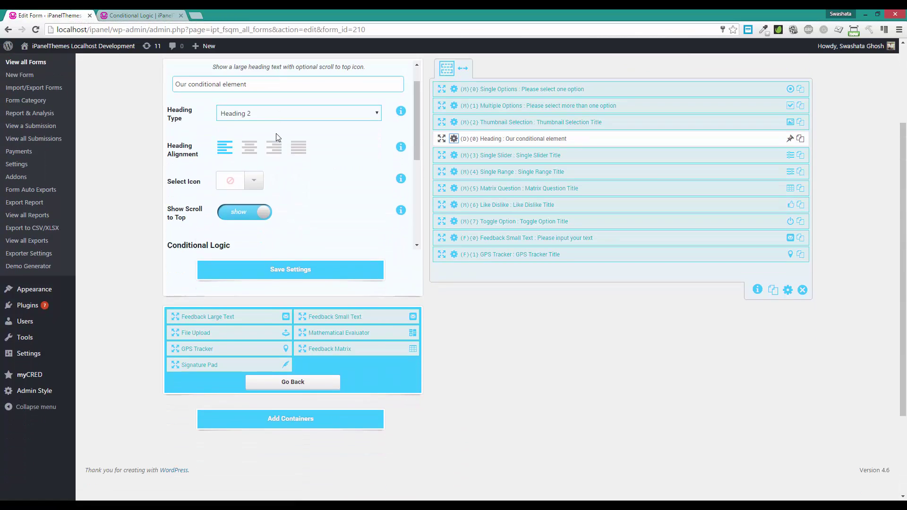
{"action": "double_click", "coordinate": [342, 101]}
{"action": "scroll", "coordinate": [510, 395], "scroll_direction": "up", "scroll_amount": 3}
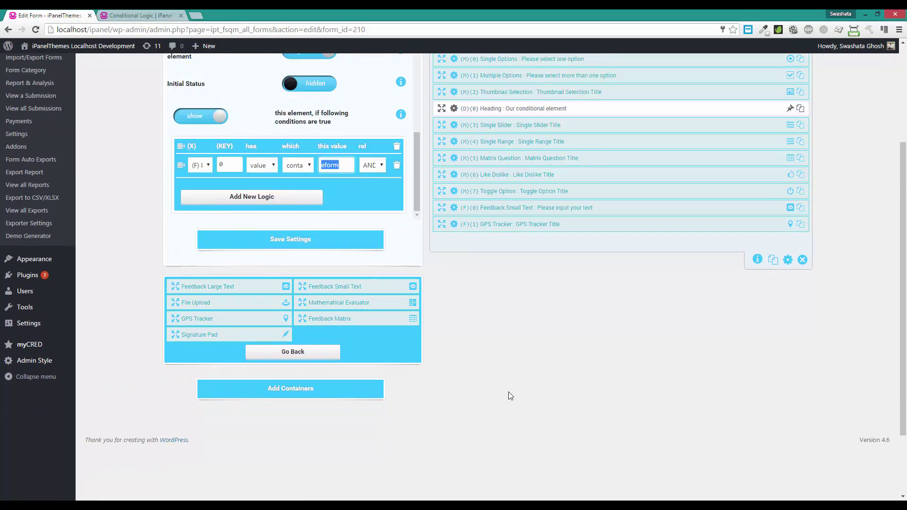
{"action": "type", "text": "delhi"}
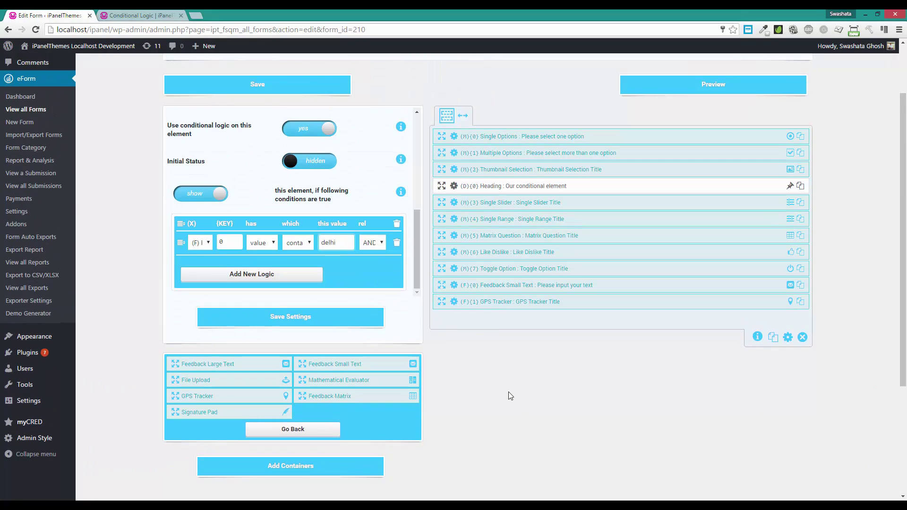
{"action": "left_click", "coordinate": [345, 323]}
{"action": "left_click", "coordinate": [237, 118]}
Step: Reload the form preview, set the GPS Tracker location to Delhi, India, and check whether the heading appears
{"action": "left_click", "coordinate": [152, 15]}
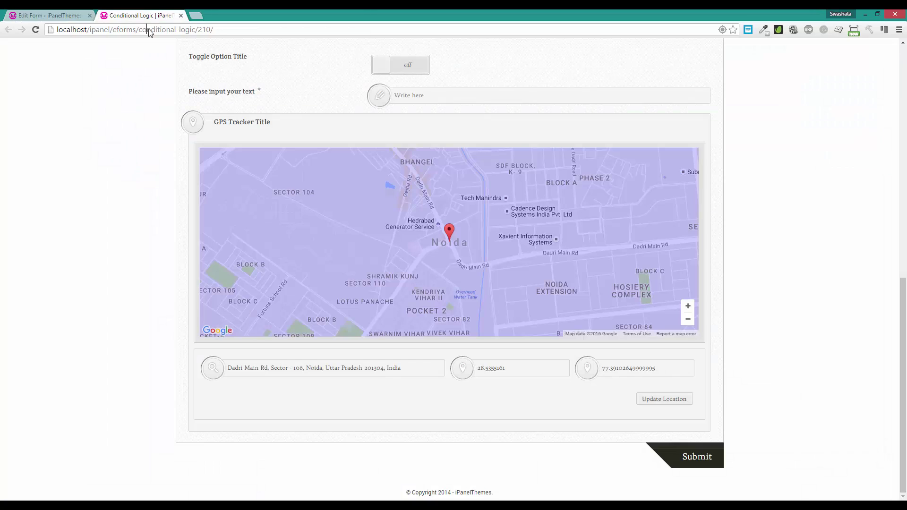
{"action": "key", "text": "F5"}
{"action": "scroll", "coordinate": [165, 223], "scroll_direction": "down", "scroll_amount": 15}
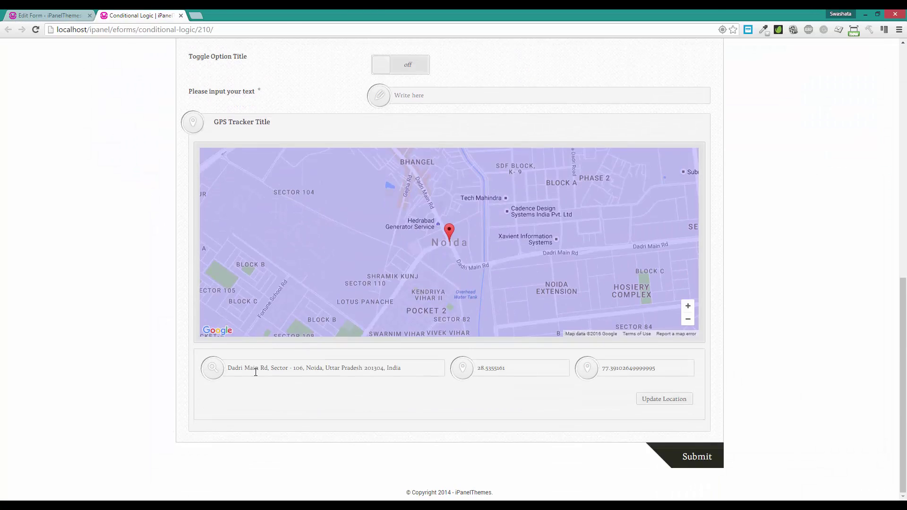
{"action": "triple_click", "coordinate": [256, 372]}
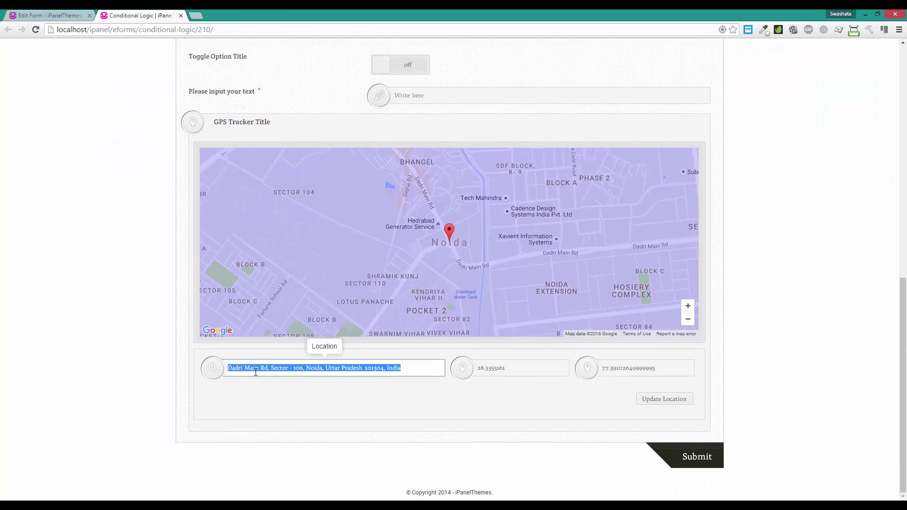
{"action": "type", "text": "delhi"}
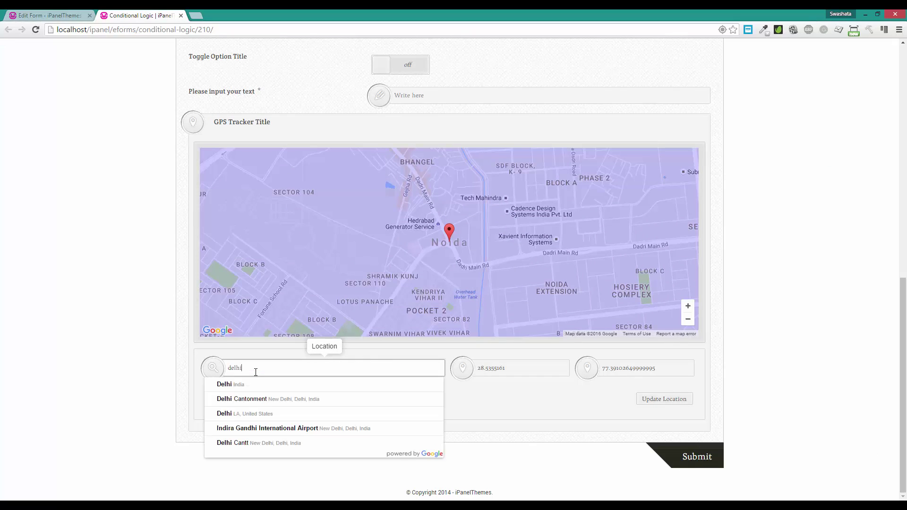
{"action": "left_click", "coordinate": [253, 385]}
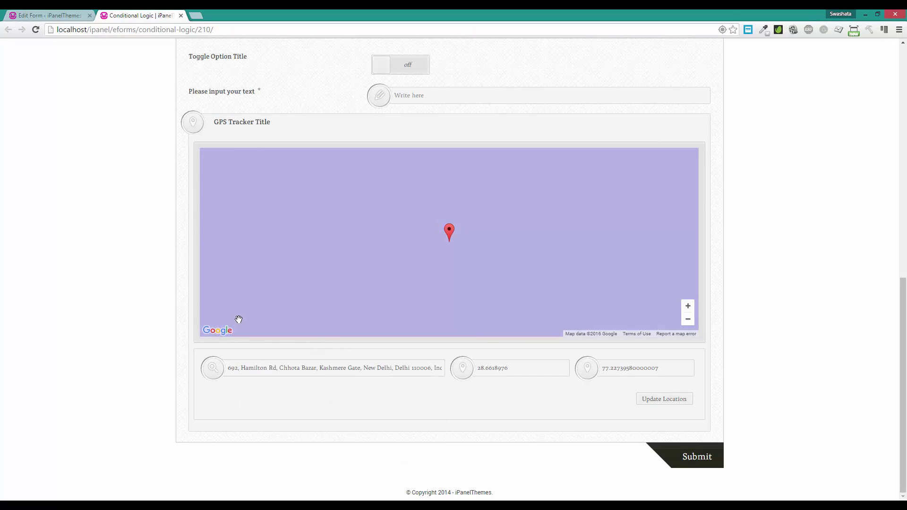
{"action": "scroll", "coordinate": [140, 213], "scroll_direction": "up", "scroll_amount": 3}
{"action": "scroll", "coordinate": [156, 222], "scroll_direction": "up", "scroll_amount": 6}
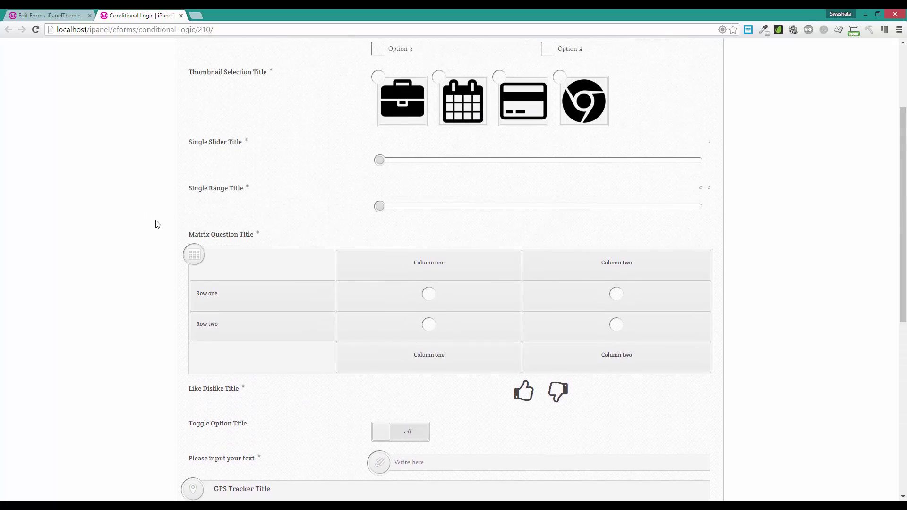
{"action": "scroll", "coordinate": [124, 269], "scroll_direction": "down", "scroll_amount": 7}
{"action": "scroll", "coordinate": [136, 271], "scroll_direction": "up", "scroll_amount": 5}
{"action": "scroll", "coordinate": [140, 271], "scroll_direction": "down", "scroll_amount": 7}
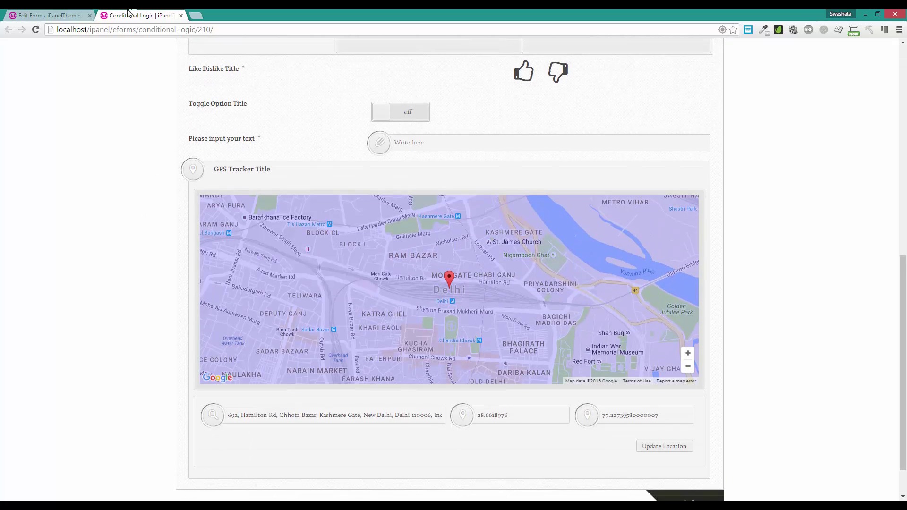
Step: In the form editor, set the Heading's condition key to 1, the GPS Tracker, and save its settings and the form
{"action": "left_click", "coordinate": [65, 15]}
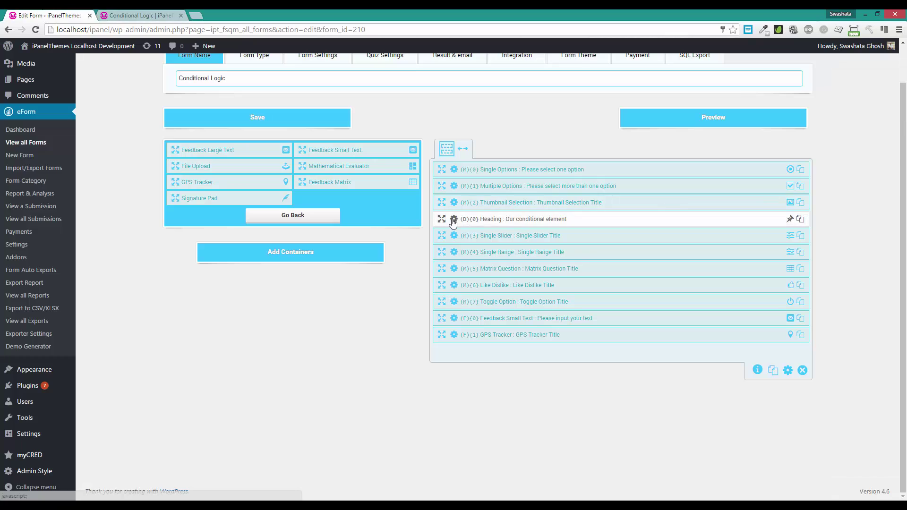
{"action": "left_click", "coordinate": [454, 219]}
{"action": "scroll", "coordinate": [267, 183], "scroll_direction": "down", "scroll_amount": 6}
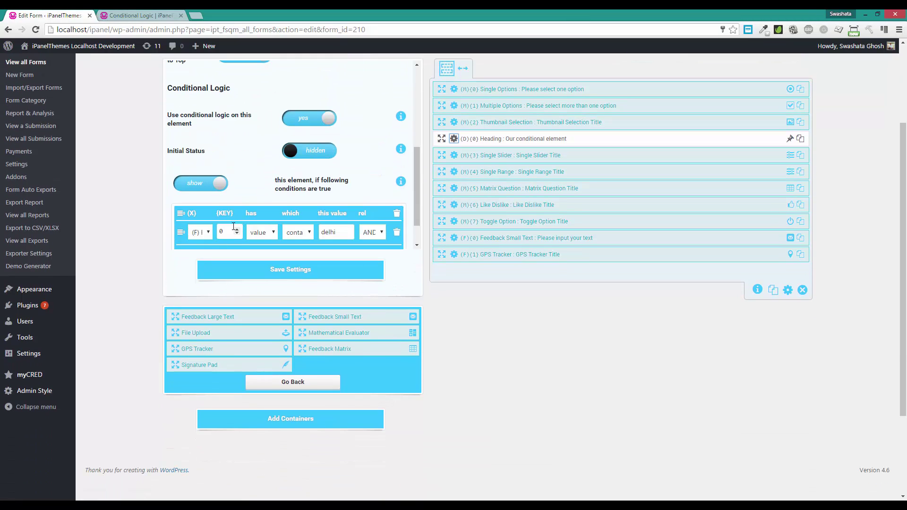
{"action": "left_click", "coordinate": [237, 230]}
{"action": "left_click", "coordinate": [237, 230]}
{"action": "left_click", "coordinate": [331, 270]}
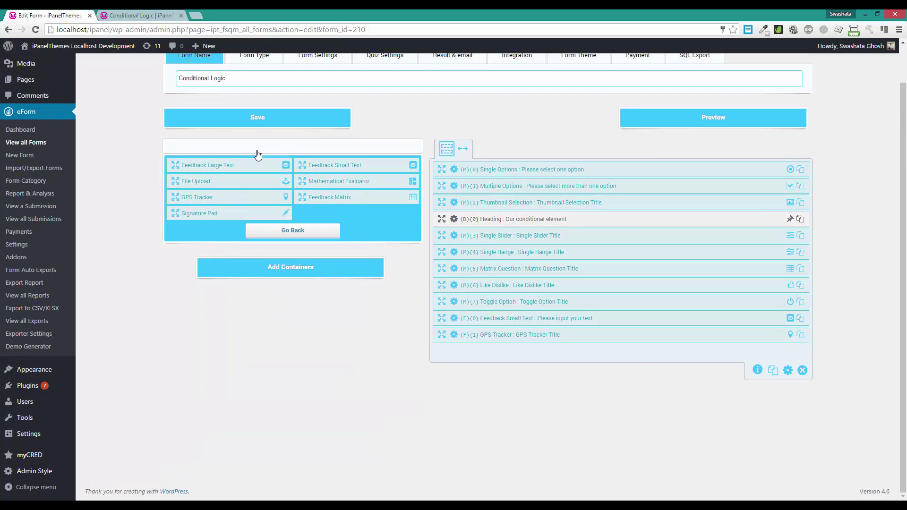
{"action": "left_click", "coordinate": [236, 118]}
Step: Reload the form preview and choose Delhi, India in the GPS Tracker again to test the condition with key 1
{"action": "left_click", "coordinate": [141, 16]}
{"action": "left_click", "coordinate": [133, 31]}
{"action": "key", "text": "Return"}
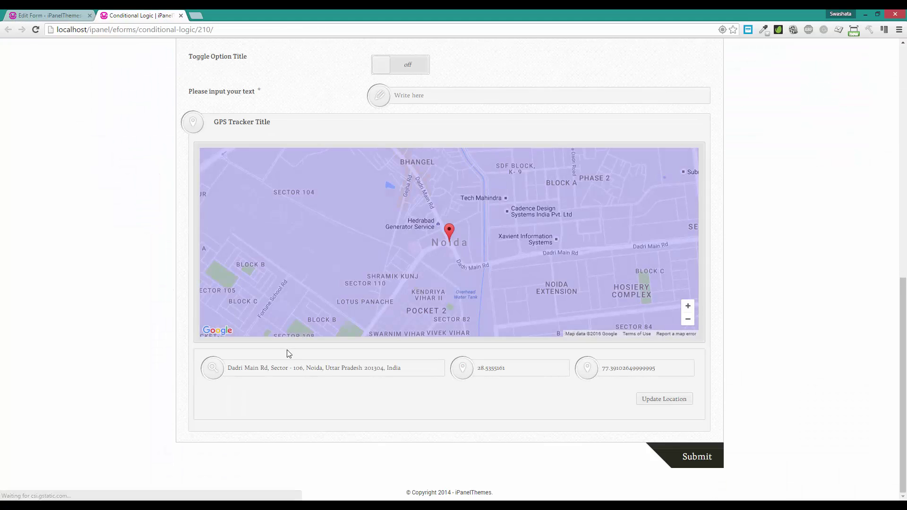
{"action": "left_click", "coordinate": [275, 369]}
{"action": "type", "text": "delhi"}
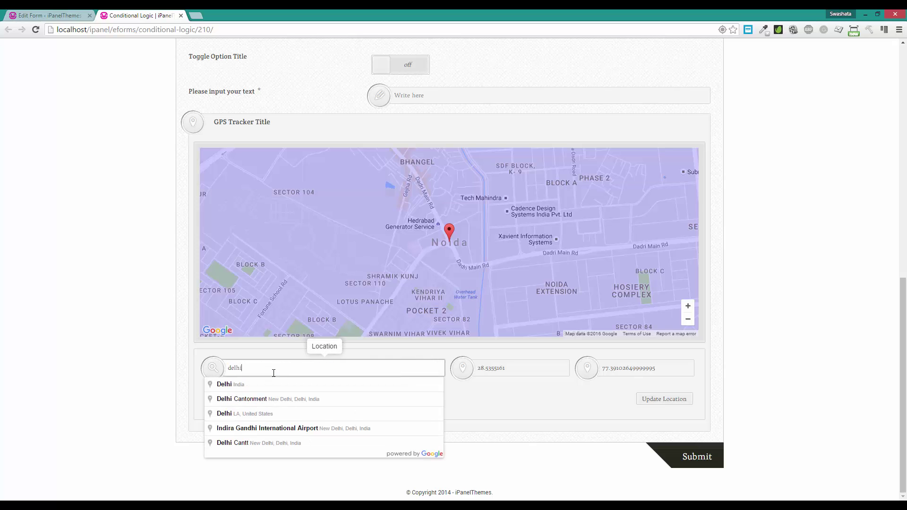
{"action": "left_click", "coordinate": [263, 383]}
{"action": "scroll", "coordinate": [173, 314], "scroll_direction": "up", "scroll_amount": 2}
{"action": "scroll", "coordinate": [174, 314], "scroll_direction": "up", "scroll_amount": 8}
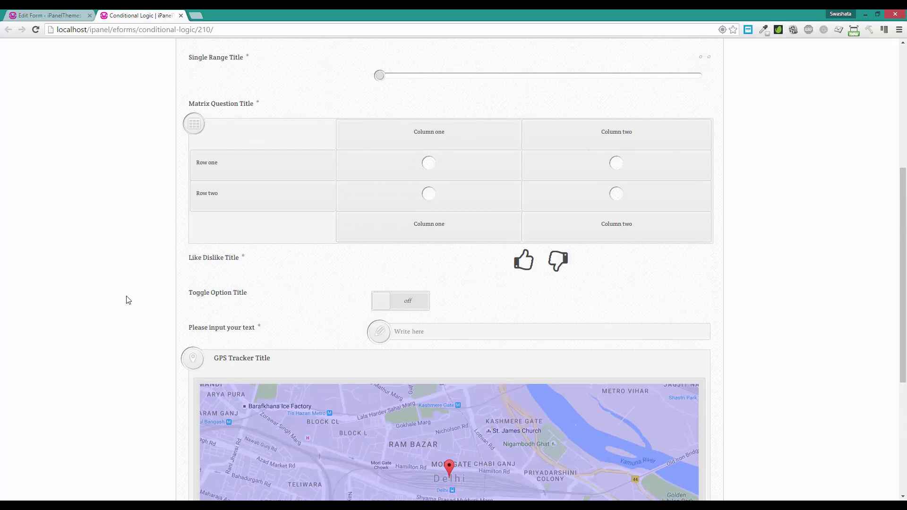
{"action": "scroll", "coordinate": [134, 302], "scroll_direction": "down", "scroll_amount": 7}
{"action": "scroll", "coordinate": [136, 303], "scroll_direction": "down", "scroll_amount": 3}
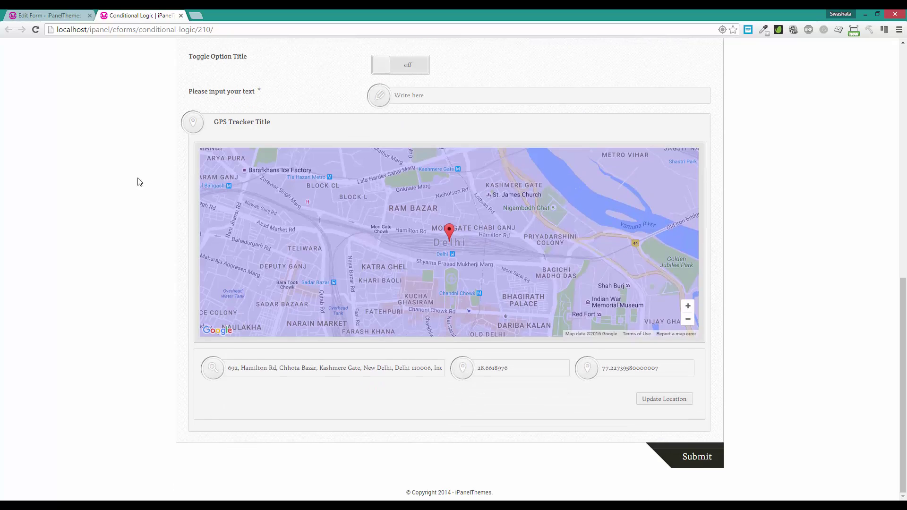
Step: Review the Heading's GPS Tracker condition in the form editor and save the element settings and the form again
{"action": "left_click", "coordinate": [67, 13]}
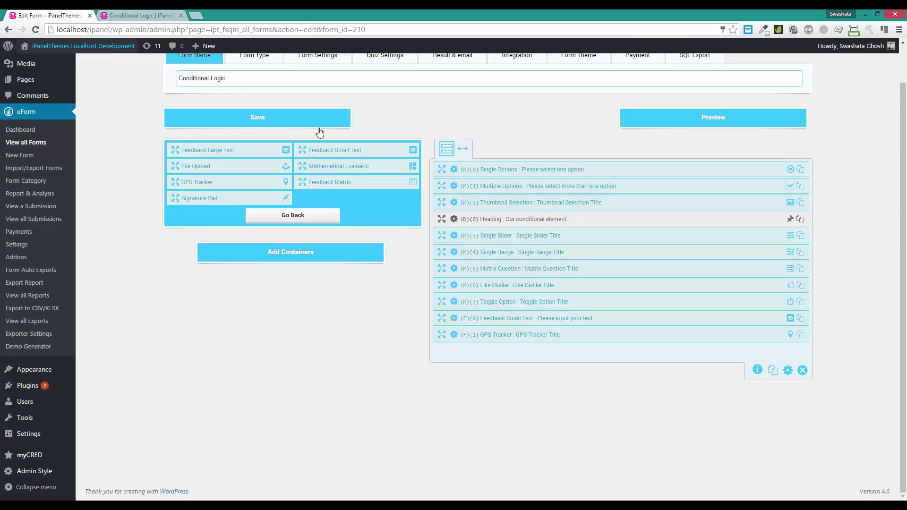
{"action": "left_click", "coordinate": [454, 219]}
{"action": "scroll", "coordinate": [400, 197], "scroll_direction": "down", "scroll_amount": 5}
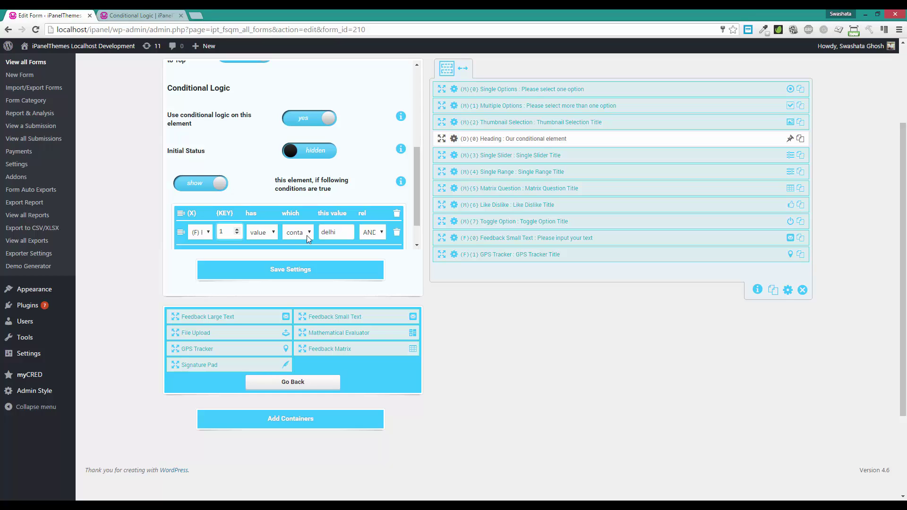
{"action": "left_click", "coordinate": [291, 270]}
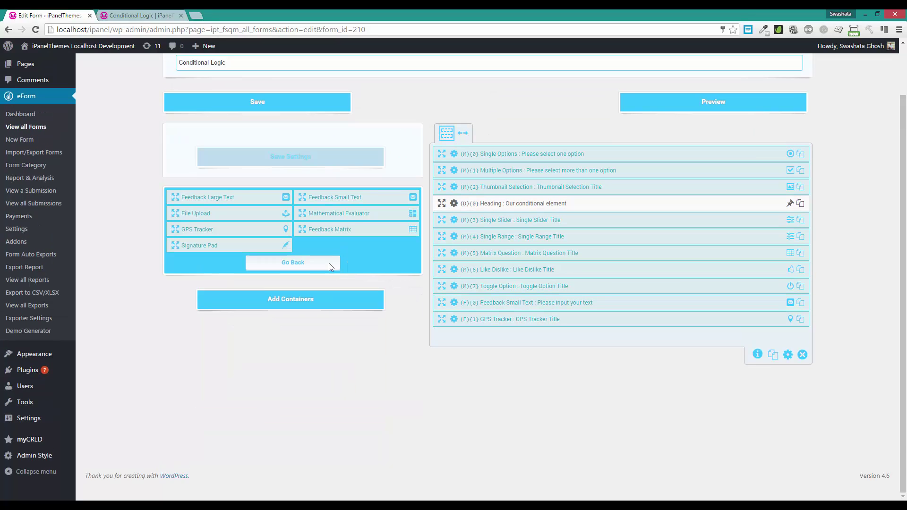
{"action": "left_click", "coordinate": [254, 116]}
Step: Reload the form preview, set the GPS Tracker location to Delhi, India, and check whether the conditional heading appears
{"action": "left_click", "coordinate": [118, 14]}
{"action": "left_click", "coordinate": [120, 30]}
{"action": "key", "text": "Return"}
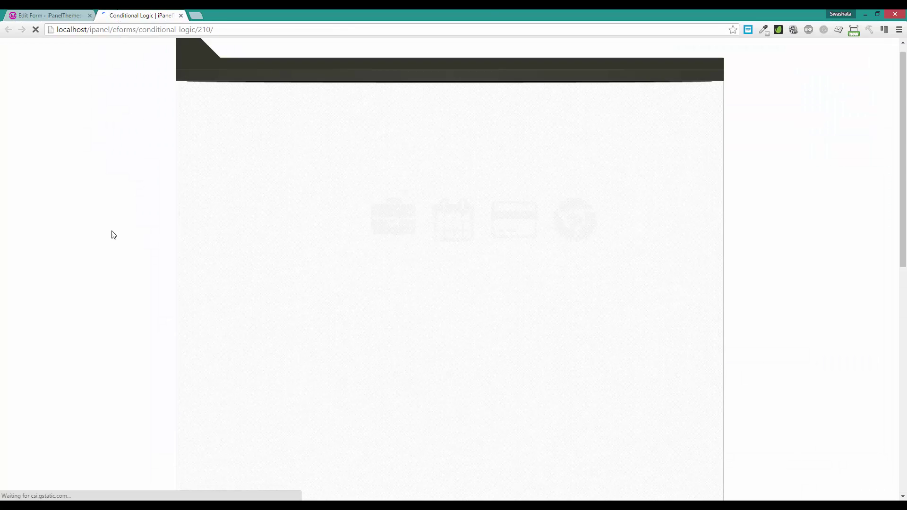
{"action": "scroll", "coordinate": [167, 259], "scroll_direction": "down", "scroll_amount": 10}
{"action": "triple_click", "coordinate": [254, 365]}
{"action": "type", "text": "delhi"}
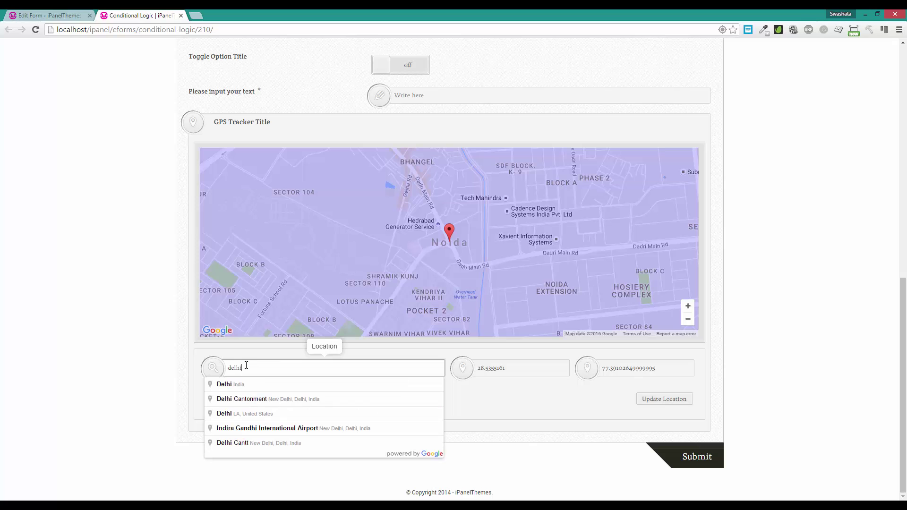
{"action": "left_click", "coordinate": [294, 385]}
{"action": "scroll", "coordinate": [126, 247], "scroll_direction": "up", "scroll_amount": 8}
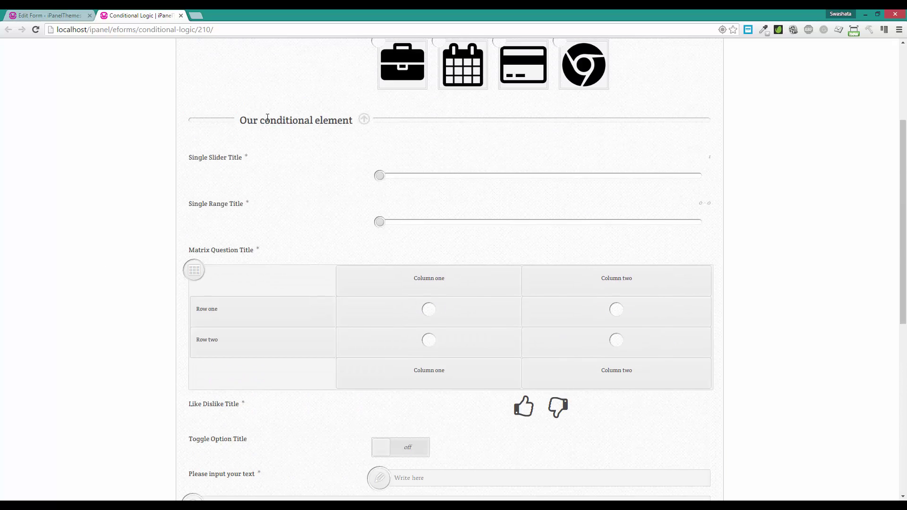
Step: Change the GPS Tracker location in the preview to Bangalore and check whether the conditional heading is still displayed
{"action": "scroll", "coordinate": [269, 249], "scroll_direction": "down", "scroll_amount": 8}
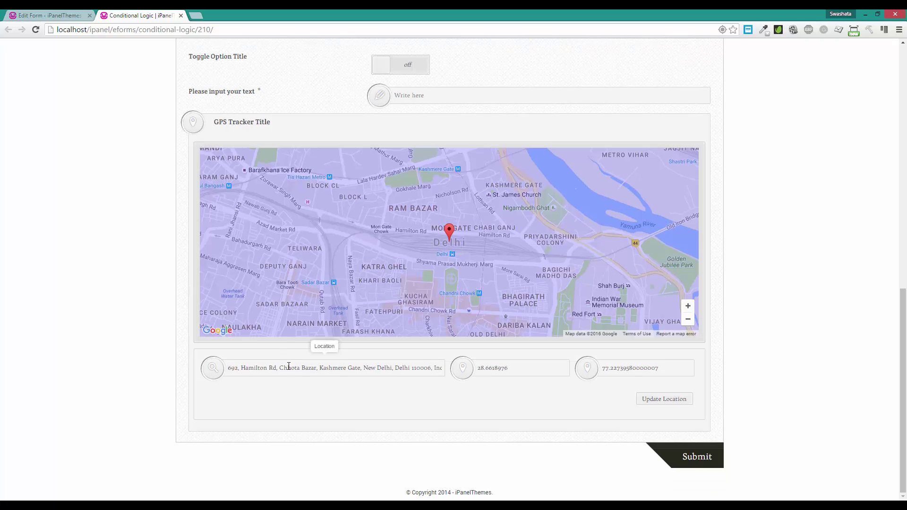
{"action": "triple_click", "coordinate": [288, 366]}
{"action": "type", "text": "banga"}
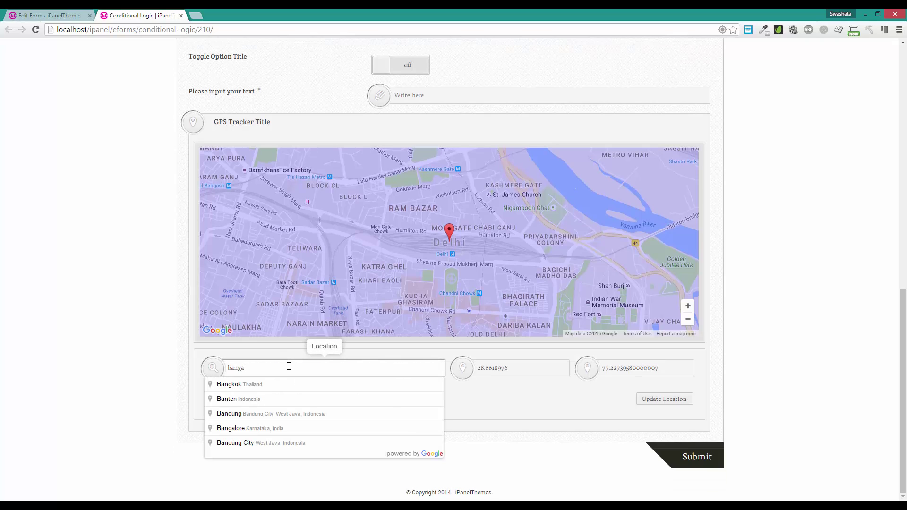
{"action": "left_click", "coordinate": [268, 385]}
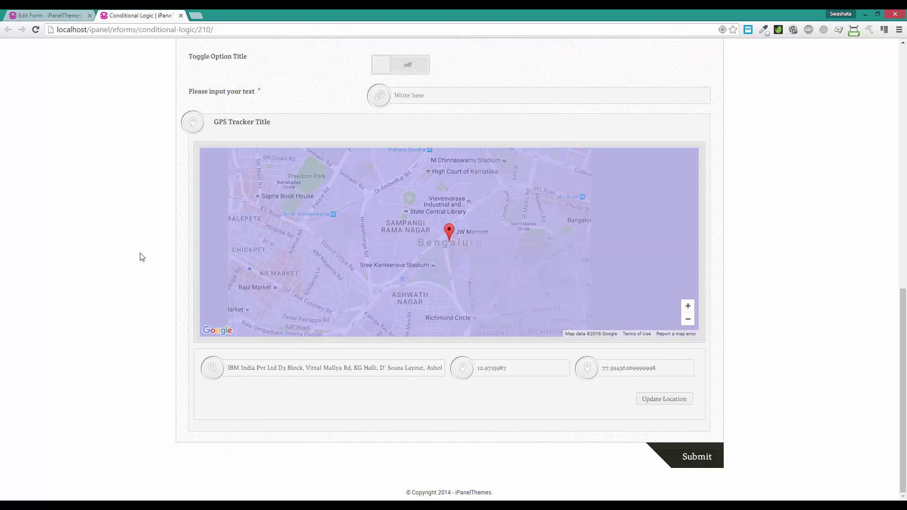
{"action": "scroll", "coordinate": [128, 267], "scroll_direction": "up", "scroll_amount": 10}
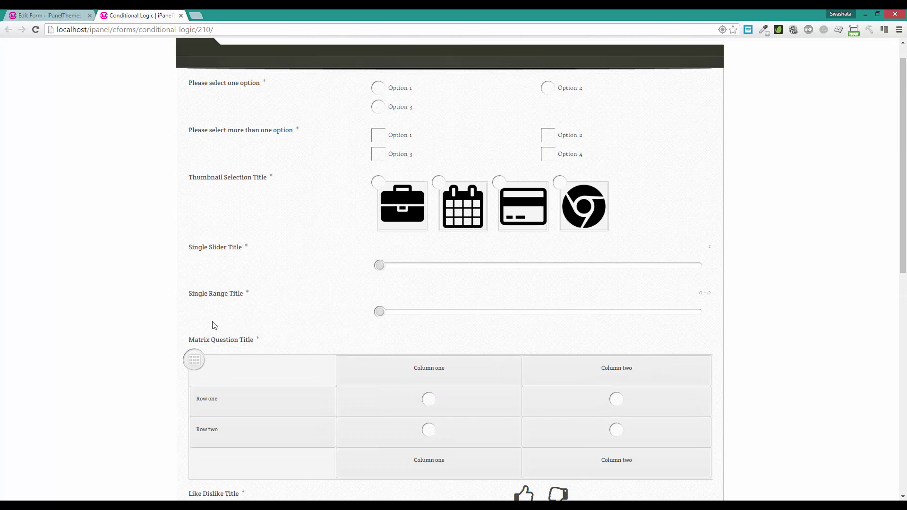
Step: In the form editor, add a second container and place a Single Options and a Multiple Options element in it
{"action": "left_click", "coordinate": [49, 16]}
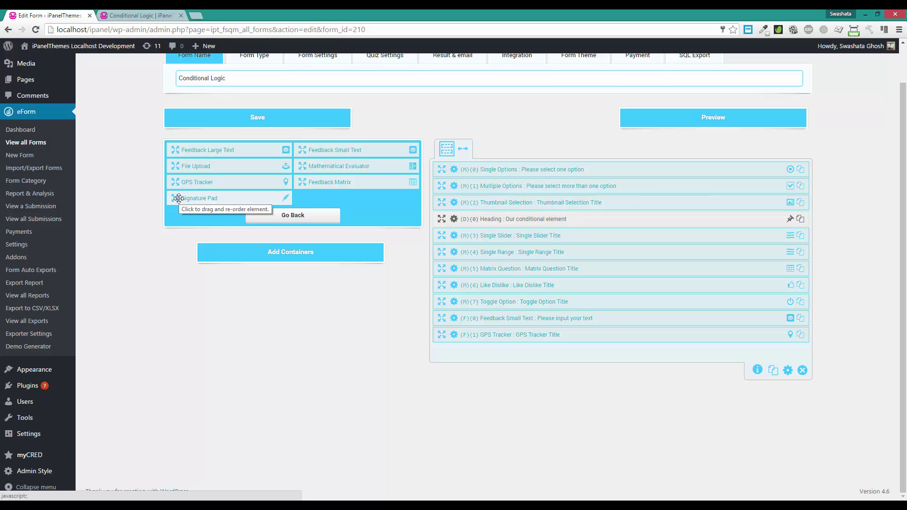
{"action": "left_click", "coordinate": [274, 218]}
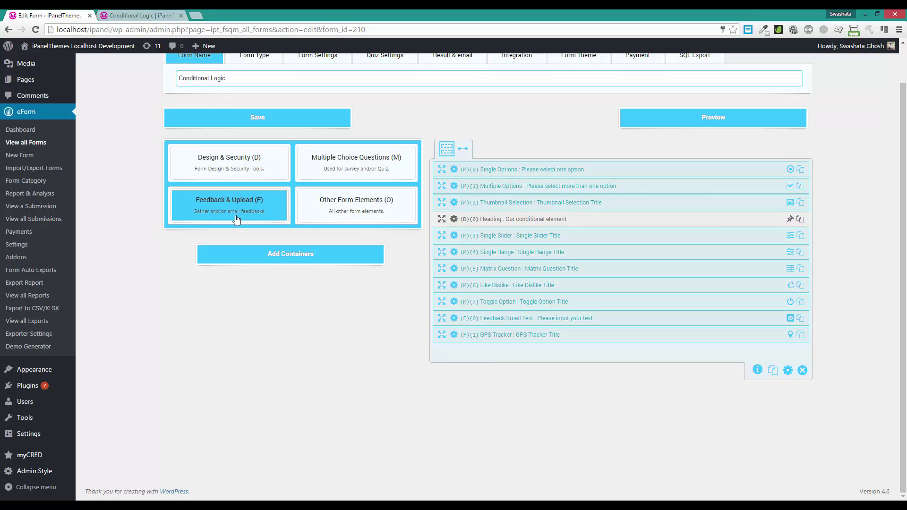
{"action": "scroll", "coordinate": [127, 194], "scroll_direction": "up", "scroll_amount": 1}
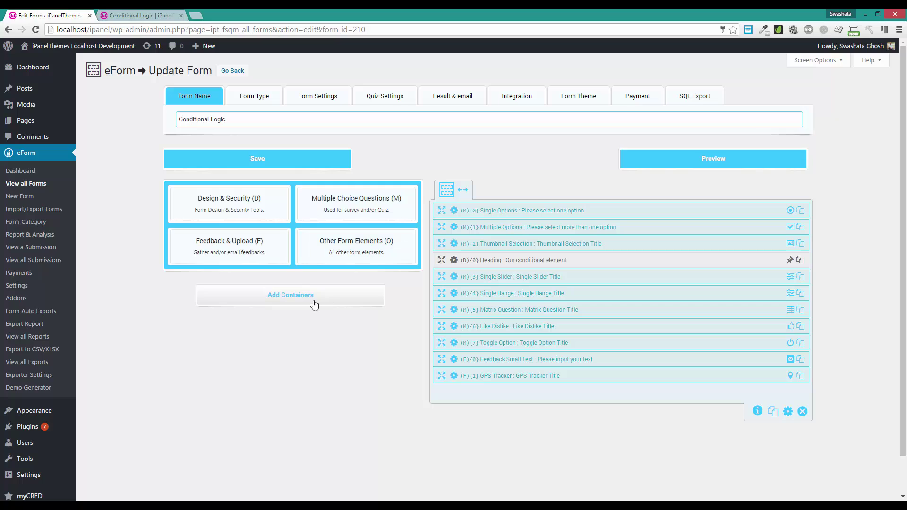
{"action": "left_click", "coordinate": [363, 305]}
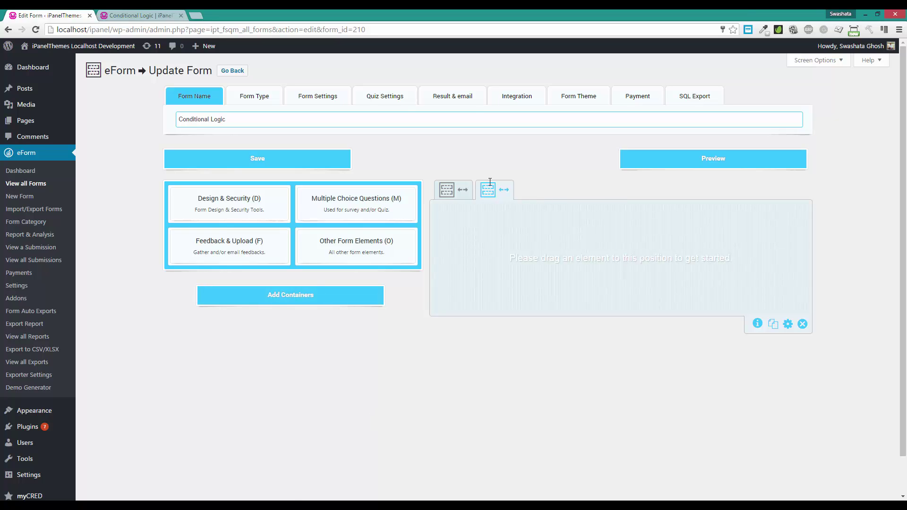
{"action": "left_click", "coordinate": [341, 203]}
{"action": "left_click_drag", "start_coordinate": [176, 190], "coordinate": [440, 217]}
{"action": "left_click_drag", "start_coordinate": [303, 192], "coordinate": [496, 227]}
Step: Remove every element except the Single Options question from the first container
{"action": "left_click", "coordinate": [447, 189]}
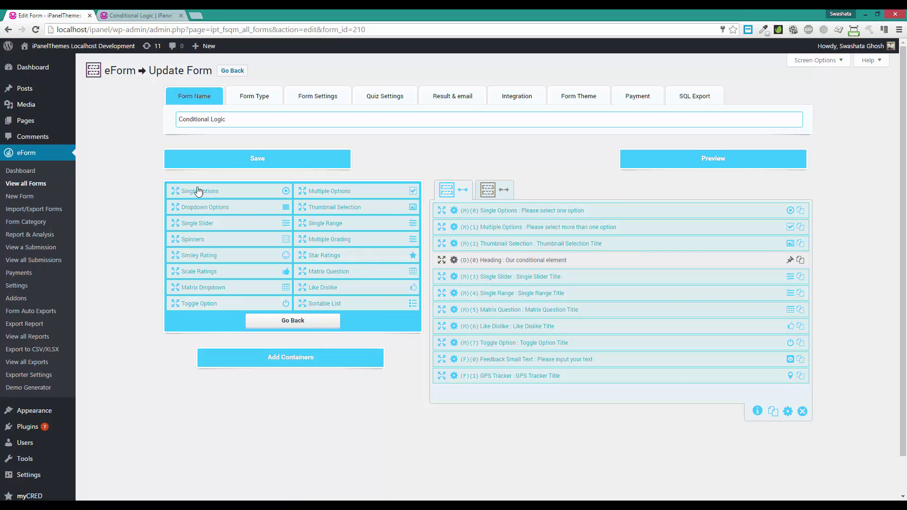
{"action": "left_click_drag", "start_coordinate": [440, 381], "coordinate": [466, 398]}
{"action": "left_click_drag", "start_coordinate": [440, 342], "coordinate": [476, 381]}
{"action": "left_click_drag", "start_coordinate": [441, 325], "coordinate": [486, 368]}
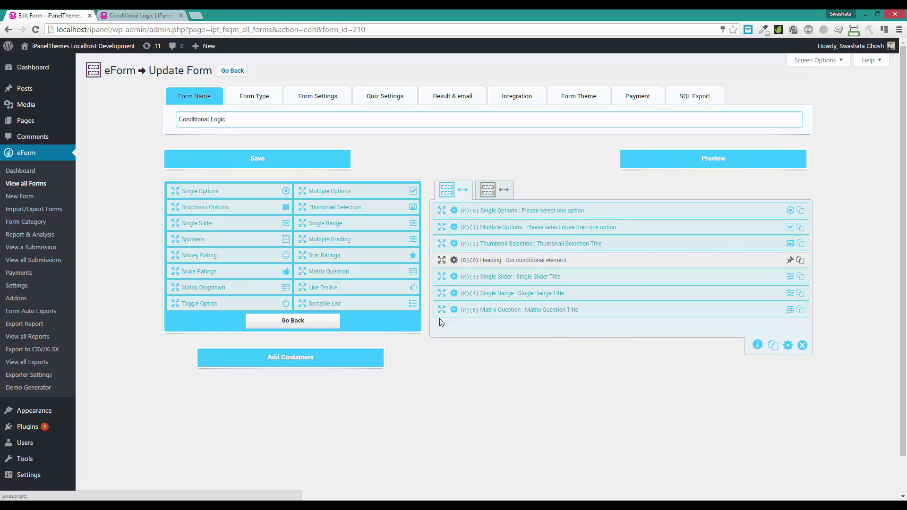
{"action": "left_click_drag", "start_coordinate": [442, 309], "coordinate": [487, 348]}
{"action": "left_click_drag", "start_coordinate": [442, 293], "coordinate": [483, 336]}
{"action": "left_click_drag", "start_coordinate": [441, 276], "coordinate": [494, 336]}
{"action": "left_click_drag", "start_coordinate": [441, 260], "coordinate": [504, 332]}
{"action": "left_click_drag", "start_coordinate": [441, 243], "coordinate": [590, 329]}
{"action": "left_click_drag", "start_coordinate": [441, 227], "coordinate": [553, 330]}
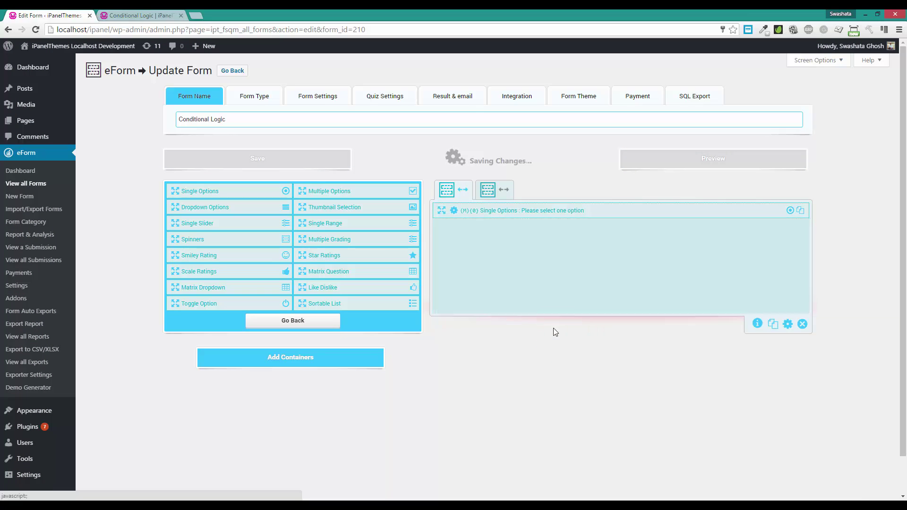
Step: Open the settings of the remaining Single Options question and delete Option 3
{"action": "left_click", "coordinate": [453, 210]}
{"action": "scroll", "coordinate": [239, 209], "scroll_direction": "down", "scroll_amount": 4}
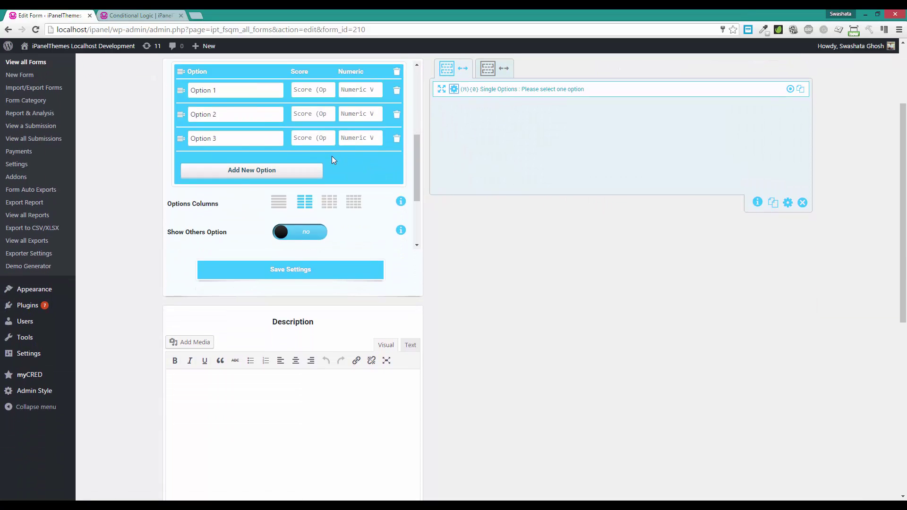
{"action": "scroll", "coordinate": [331, 156], "scroll_direction": "up", "scroll_amount": 2}
{"action": "left_click", "coordinate": [397, 231]}
{"action": "left_click", "coordinate": [483, 290]}
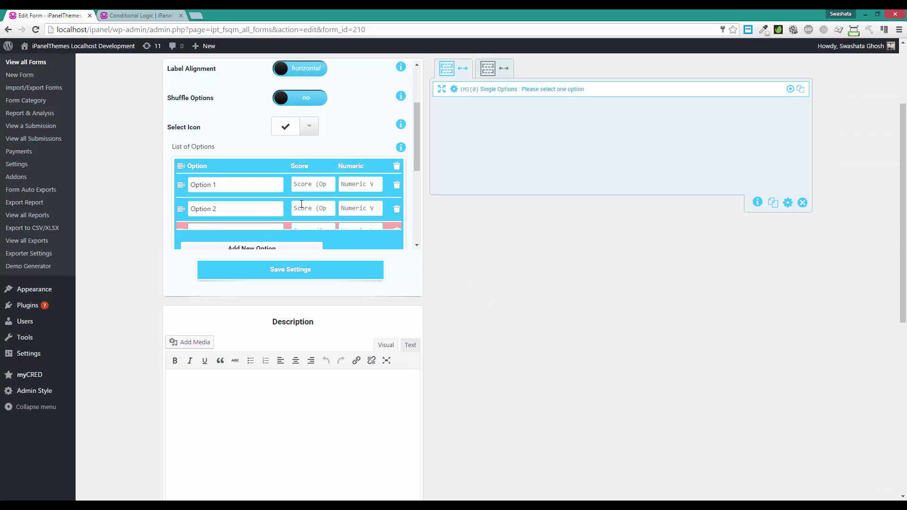
Step: Rename the two remaining options of the Single Options question to Yes and No
{"action": "left_click", "coordinate": [275, 186]}
{"action": "key", "text": "ctrl+a"}
{"action": "type", "text": "Yes"}
{"action": "key", "text": "Tab"}
{"action": "key", "text": "Tab"}
{"action": "key", "text": "Tab"}
{"action": "type", "text": "No"}
Step: Set the Single Options title to "Do you want to see the next tab?" and save the element settings
{"action": "scroll", "coordinate": [275, 185], "scroll_direction": "up", "scroll_amount": 2}
{"action": "left_click", "coordinate": [304, 116]}
{"action": "key", "text": "ctrl+a"}
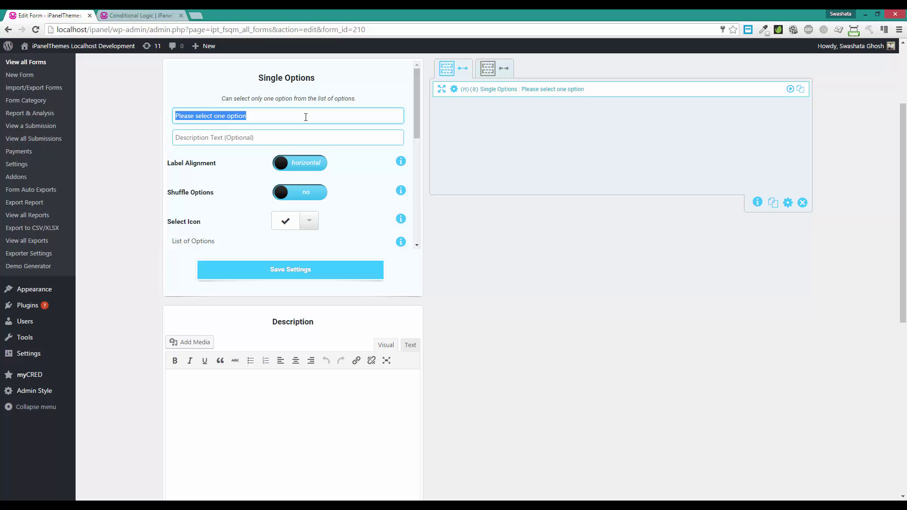
{"action": "type", "text": "Do you want to see the next tab?"}
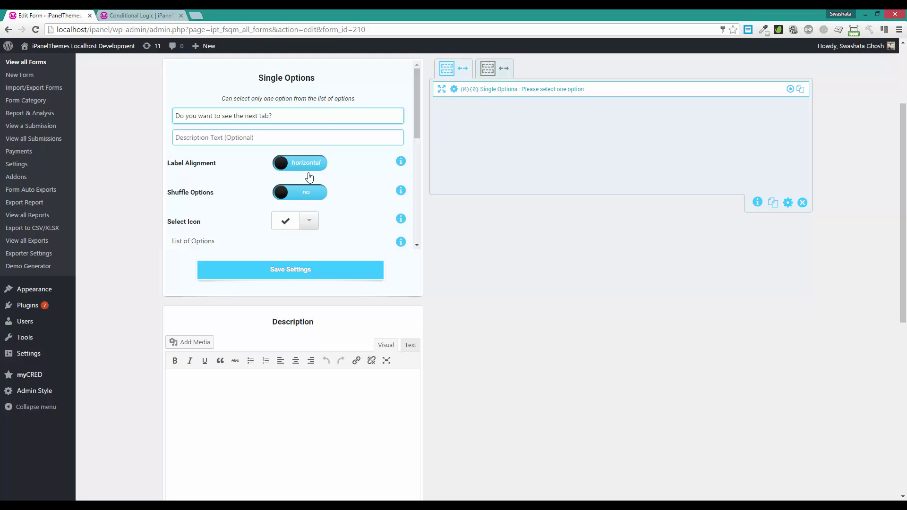
{"action": "left_click", "coordinate": [290, 269]}
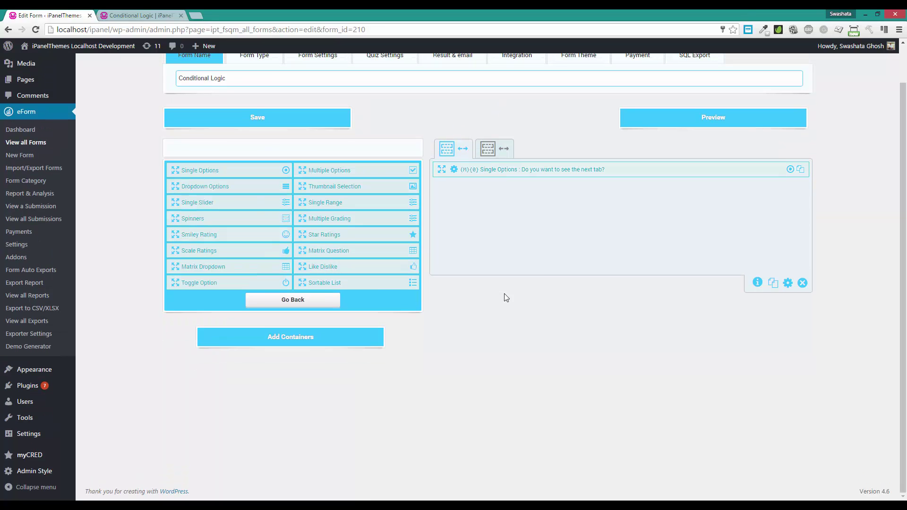
Step: Turn on conditional logic for the second container and add a condition row to it
{"action": "left_click", "coordinate": [491, 149]}
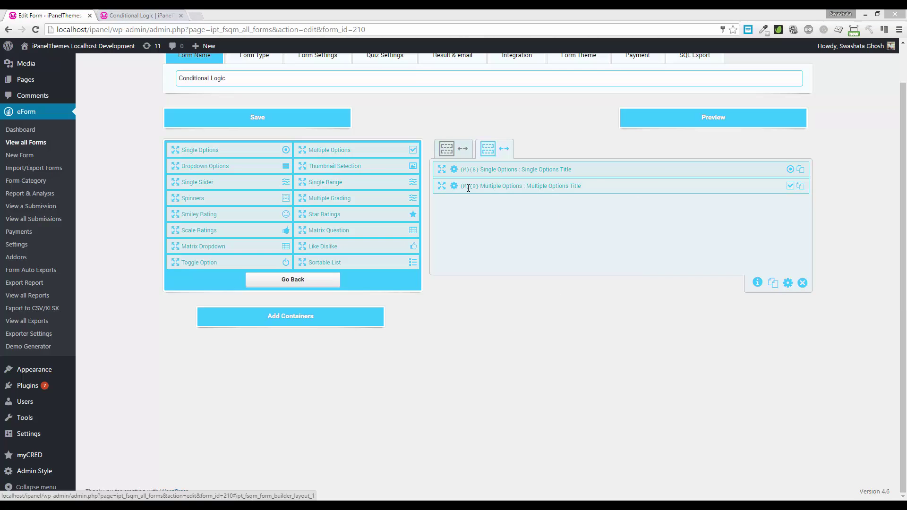
{"action": "left_click", "coordinate": [446, 149]}
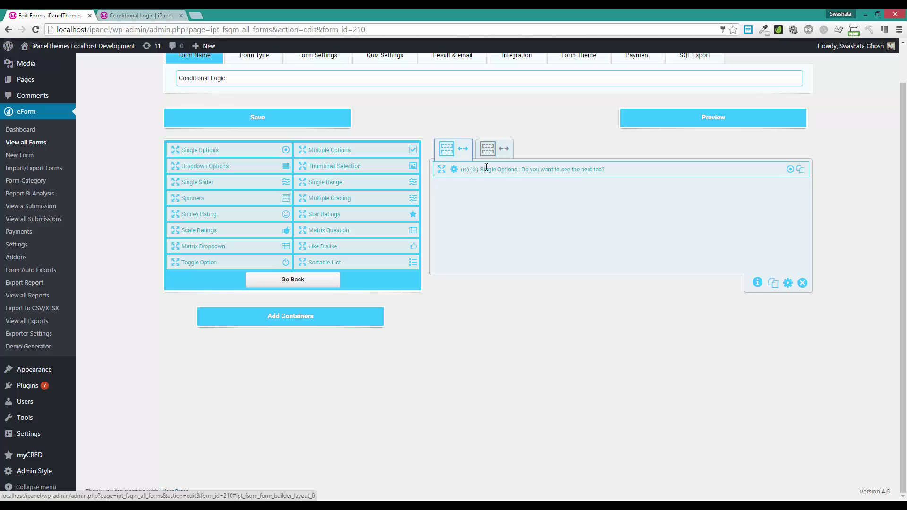
{"action": "left_click", "coordinate": [494, 148]}
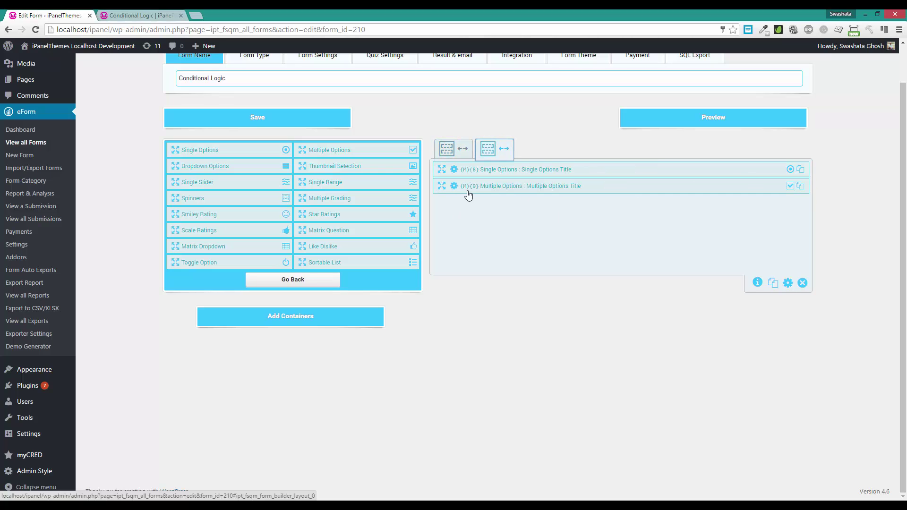
{"action": "left_click", "coordinate": [787, 283]}
{"action": "scroll", "coordinate": [287, 171], "scroll_direction": "down", "scroll_amount": 2}
{"action": "left_click", "coordinate": [331, 190]}
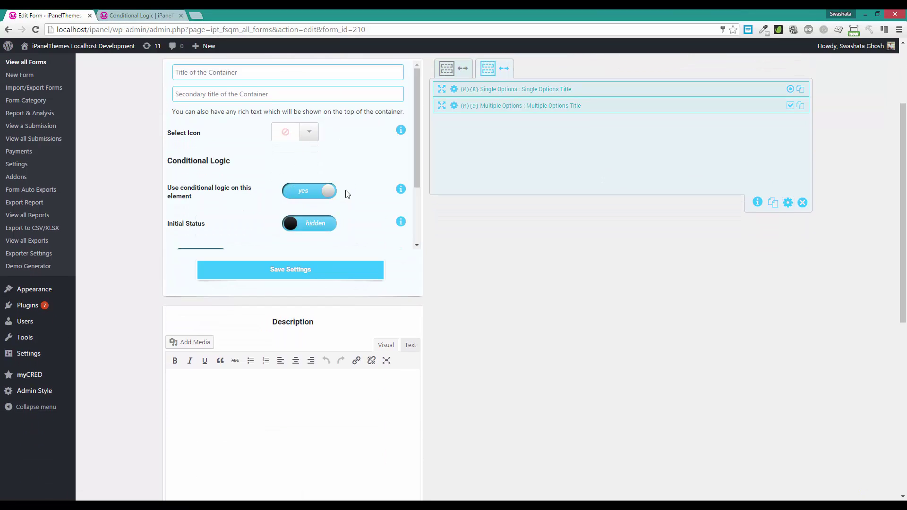
{"action": "scroll", "coordinate": [344, 196], "scroll_direction": "down", "scroll_amount": 2}
{"action": "left_click", "coordinate": [232, 227]}
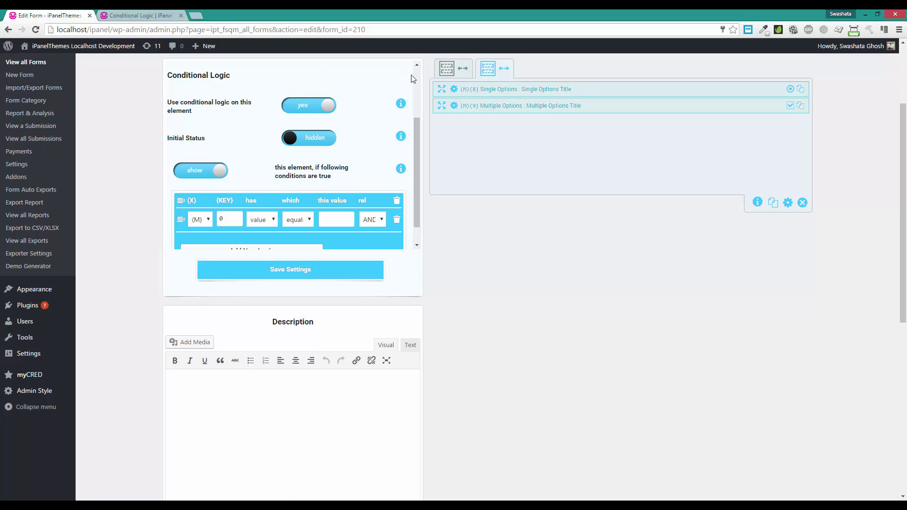
Step: Complete the second container's condition on the value of (M) key 0, and save the container settings and the form
{"action": "left_click", "coordinate": [444, 71]}
{"action": "left_click", "coordinate": [223, 218]}
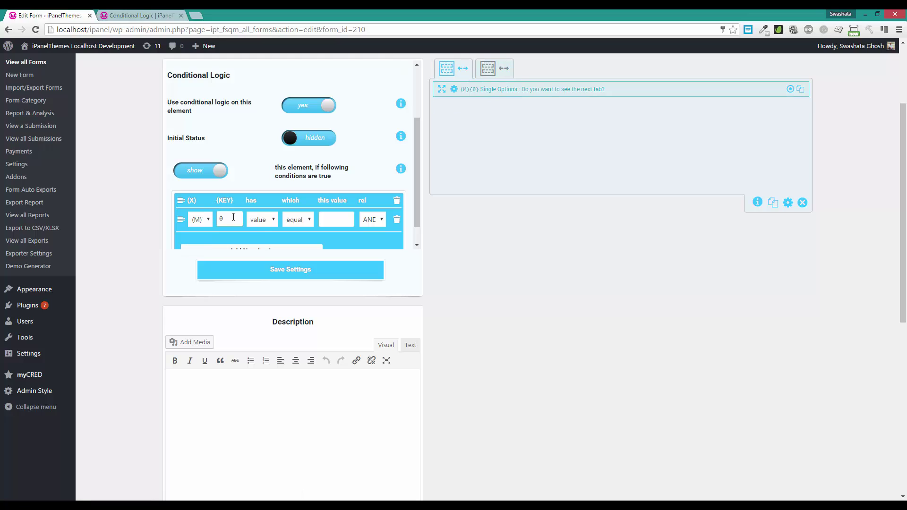
{"action": "left_click", "coordinate": [336, 218]}
{"action": "left_click", "coordinate": [295, 276]}
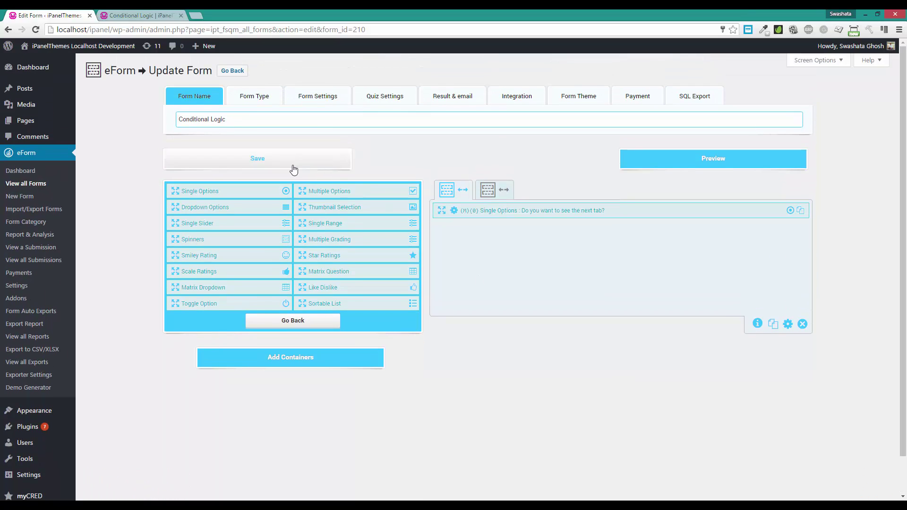
{"action": "left_click", "coordinate": [290, 169]}
Step: Reload the form preview to check which tabs and navigation options are shown before answering the question
{"action": "left_click", "coordinate": [152, 14]}
{"action": "left_click", "coordinate": [136, 31]}
{"action": "key", "text": "Return"}
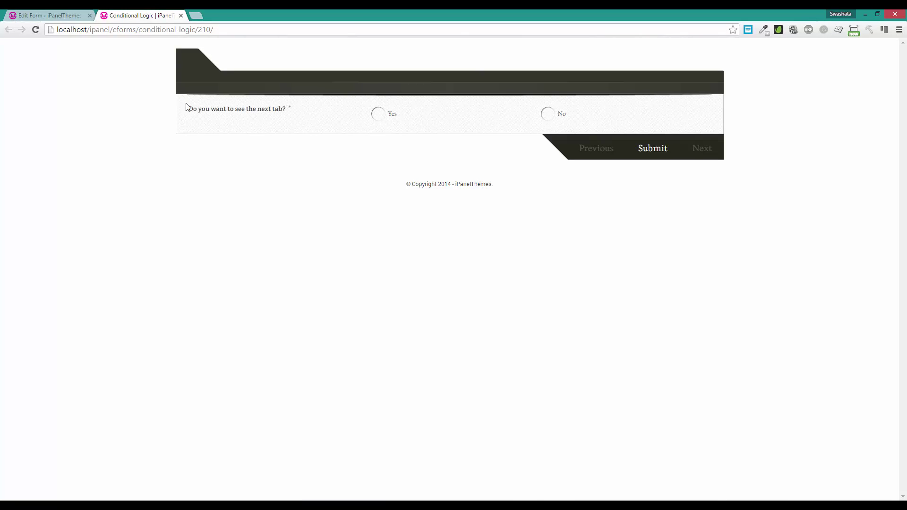
Step: In the form editor, set the first container's title to "Tab 1/2"
{"action": "left_click", "coordinate": [82, 14]}
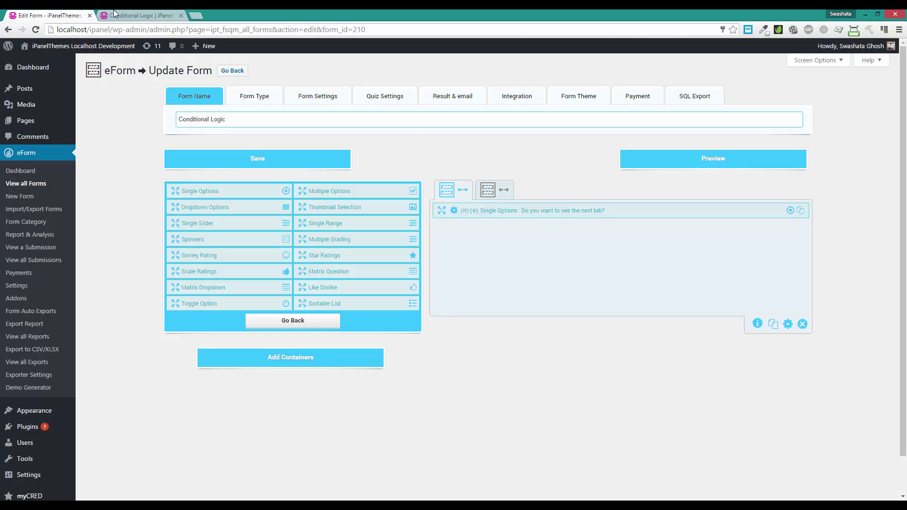
{"action": "left_click", "coordinate": [787, 324]}
{"action": "left_click", "coordinate": [227, 72]}
{"action": "type", "text": "Tab 1/2"}
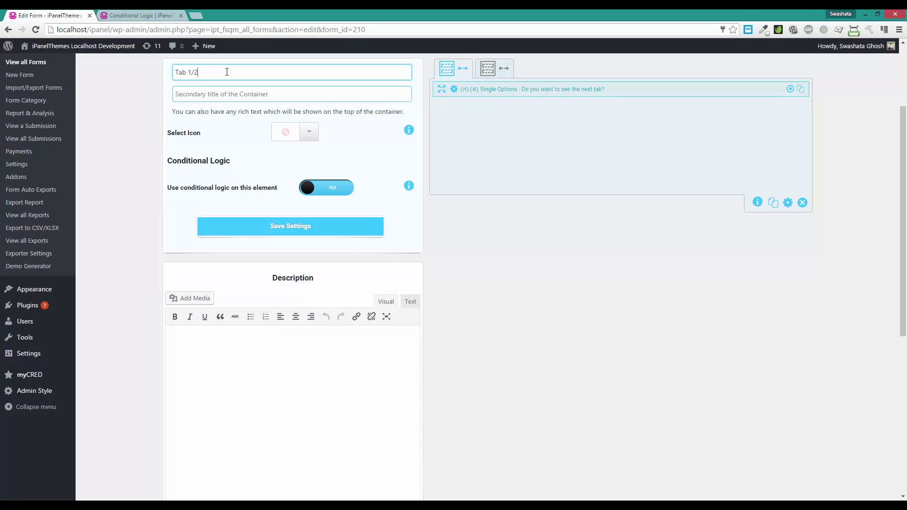
Step: Set the second container's title to "Tab 2/2" and save the container settings and the form
{"action": "left_click", "coordinate": [488, 69]}
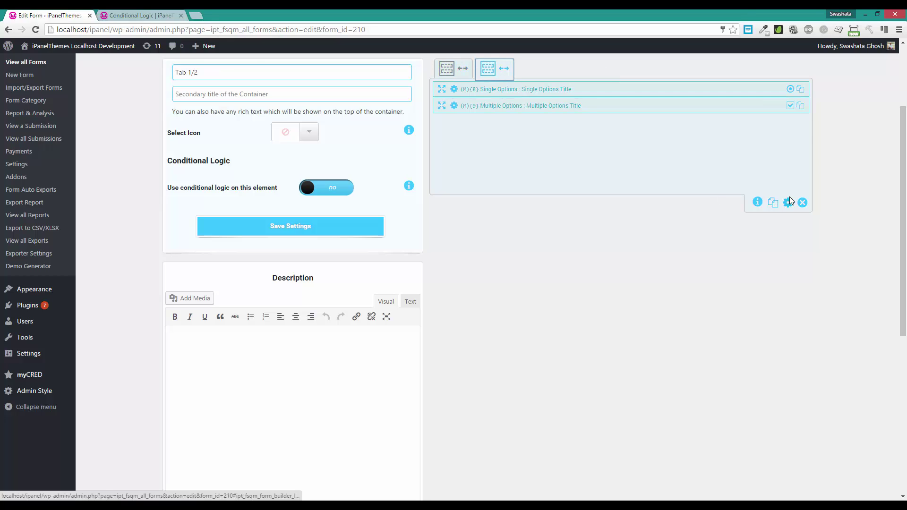
{"action": "left_click", "coordinate": [787, 202]}
{"action": "left_click", "coordinate": [236, 77]}
{"action": "type", "text": "Tab"}
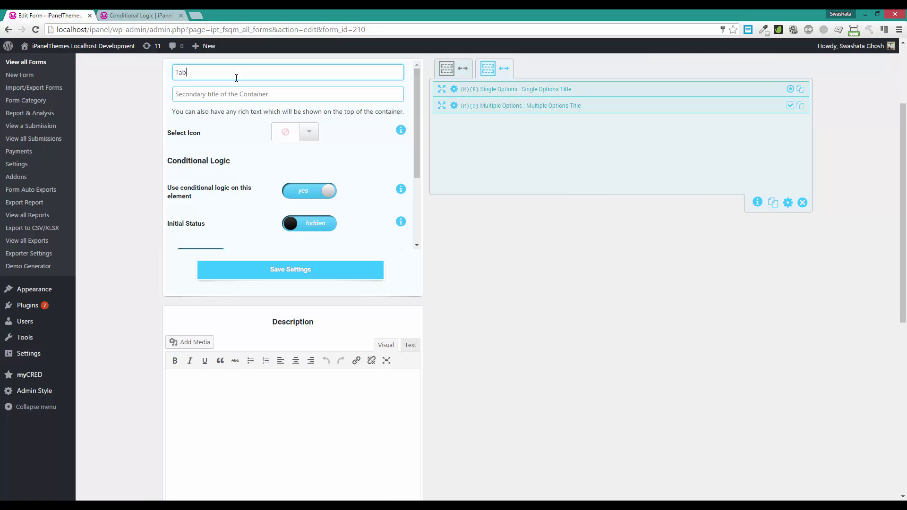
{"action": "left_click", "coordinate": [295, 269]}
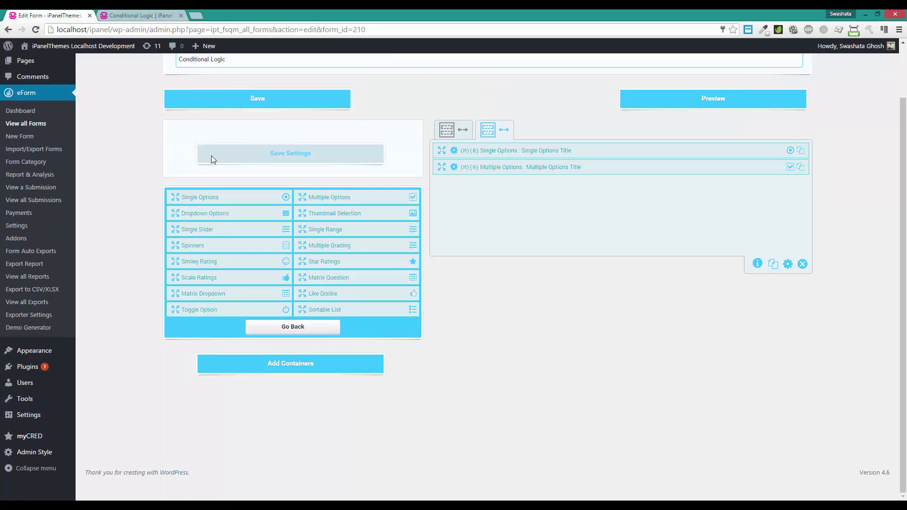
{"action": "scroll", "coordinate": [211, 111], "scroll_direction": "up", "scroll_amount": 1}
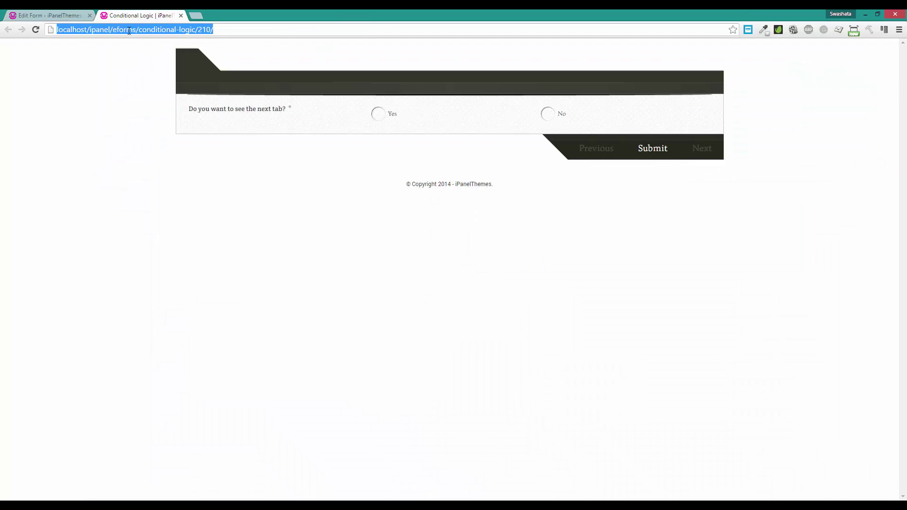
Step: Reload the form preview and answer Yes to the next-tab question to test the second container's condition
{"action": "key", "text": "Return"}
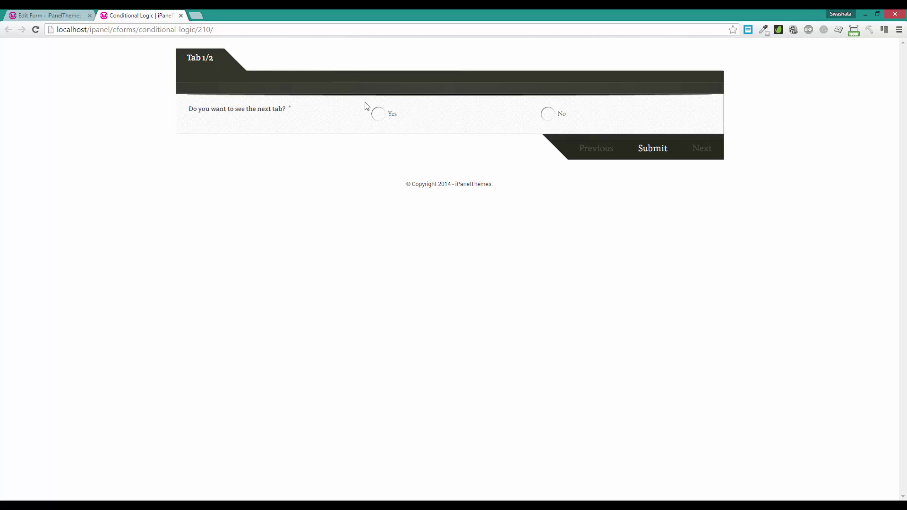
{"action": "left_click", "coordinate": [390, 123]}
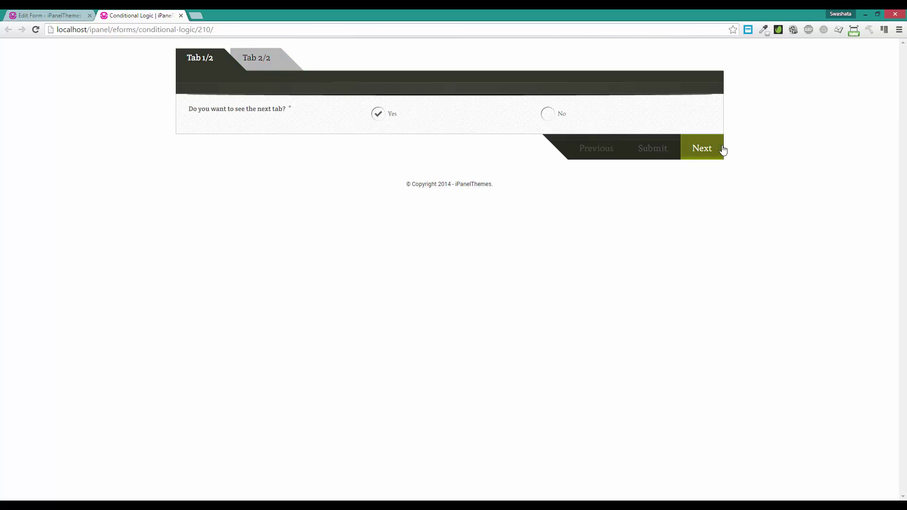
Step: Go to the second tab in the form preview, return to the first, and answer No to test hiding it
{"action": "left_click", "coordinate": [712, 151]}
{"action": "left_click", "coordinate": [588, 214]}
{"action": "left_click", "coordinate": [549, 115]}
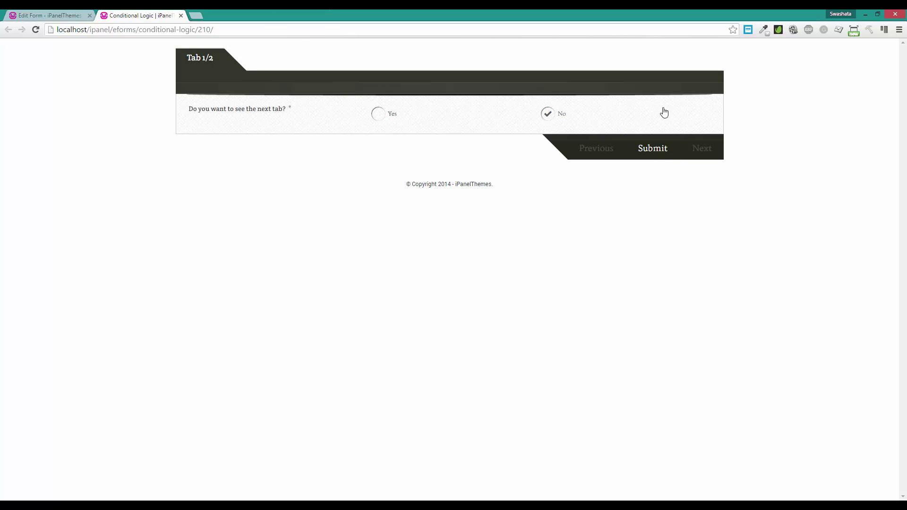
Step: In the form editor, add a Simple Container below the second tab's Multiple Options element and expand it
{"action": "left_click", "coordinate": [82, 17]}
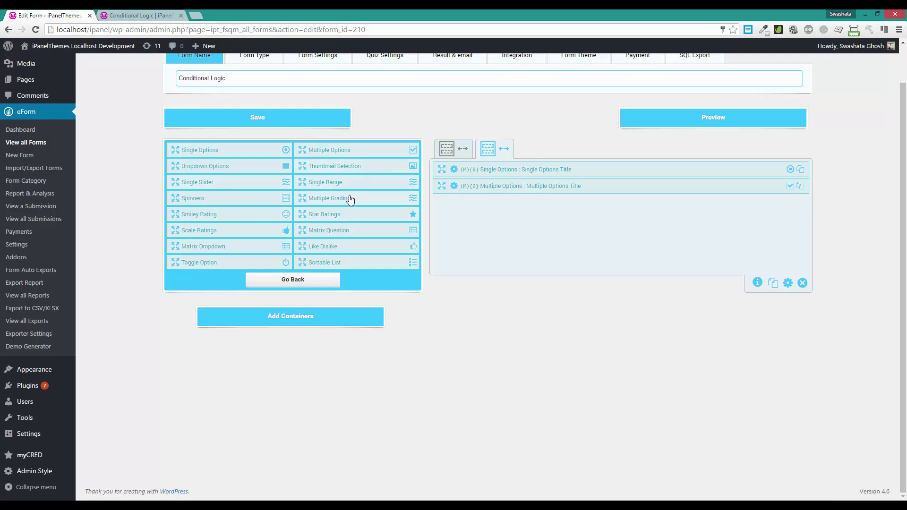
{"action": "left_click", "coordinate": [279, 274]}
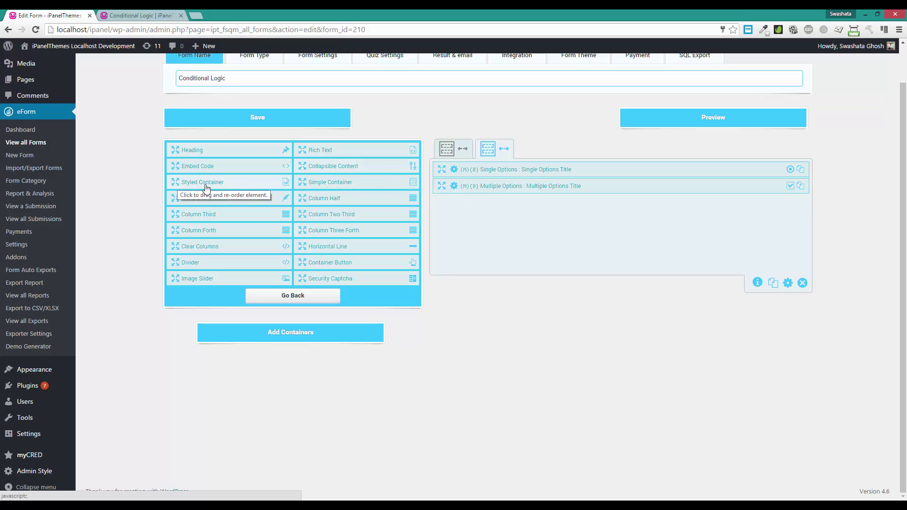
{"action": "left_click_drag", "start_coordinate": [500, 209], "coordinate": [449, 209]}
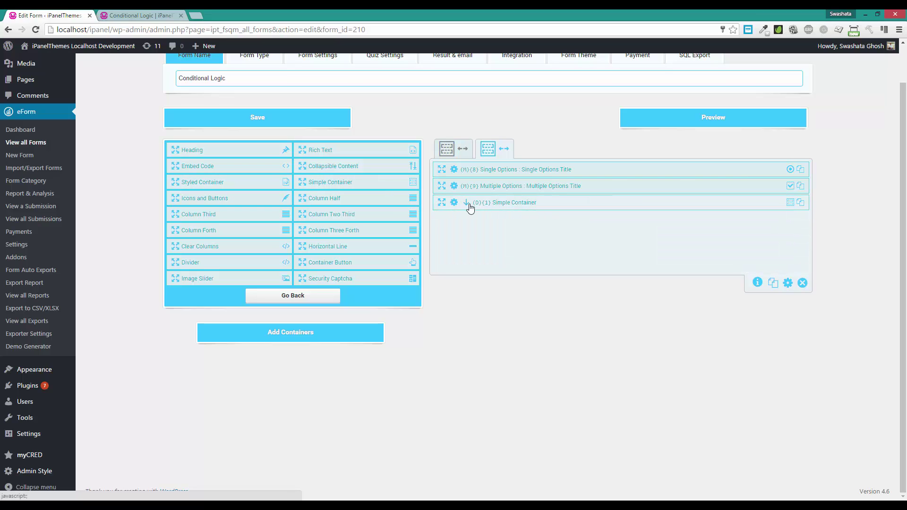
{"action": "left_click", "coordinate": [466, 203]}
Step: Place a Sortable List and a Matrix Dropdown element inside the Simple Container
{"action": "left_click", "coordinate": [282, 294]}
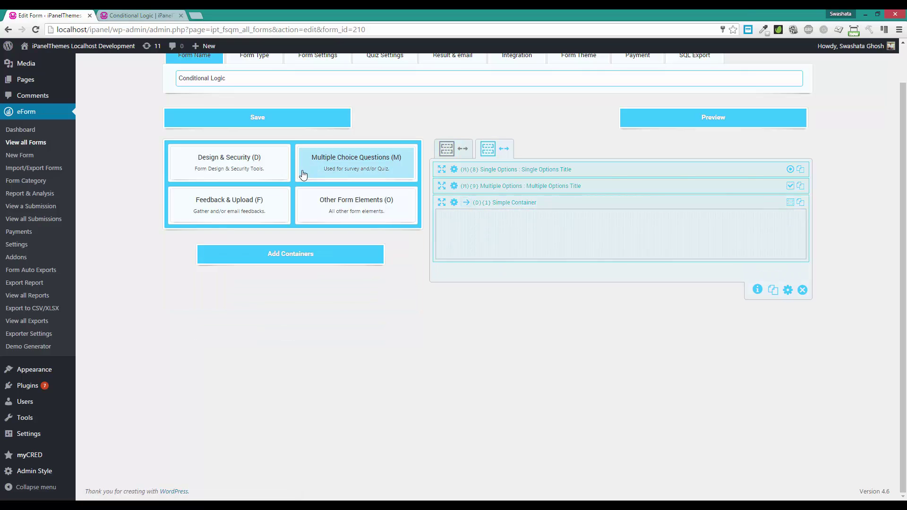
{"action": "left_click", "coordinate": [300, 168]}
{"action": "left_click_drag", "start_coordinate": [301, 262], "coordinate": [480, 236]}
{"action": "left_click_drag", "start_coordinate": [181, 254], "coordinate": [477, 236]}
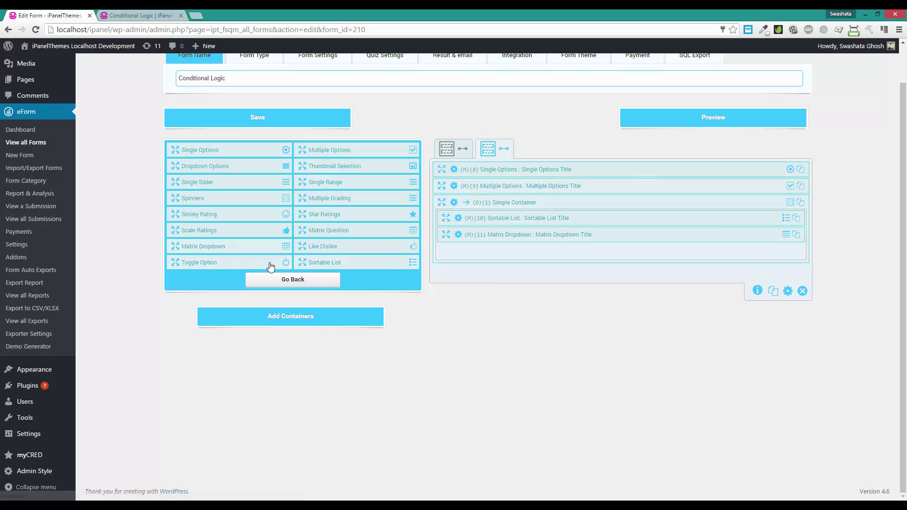
Step: Delete all three default options from the second tab's Single Options element
{"action": "left_click", "coordinate": [453, 202]}
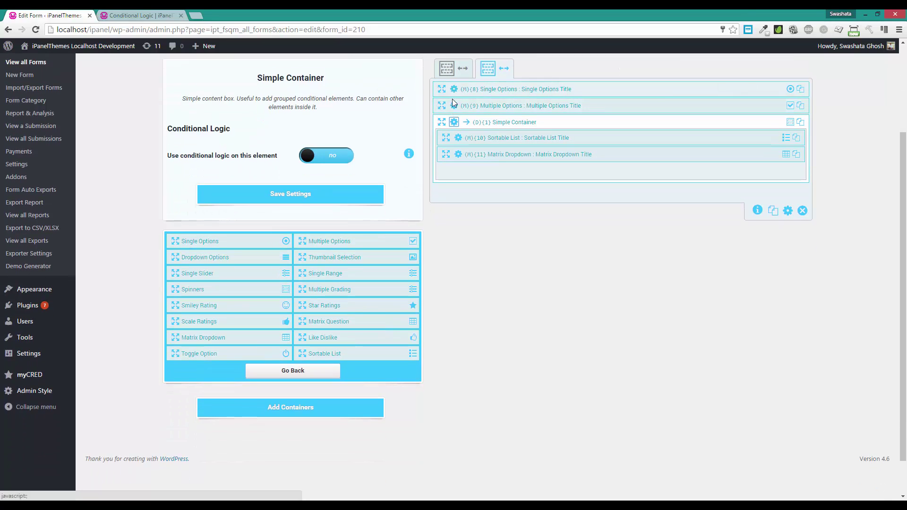
{"action": "left_click", "coordinate": [453, 90]}
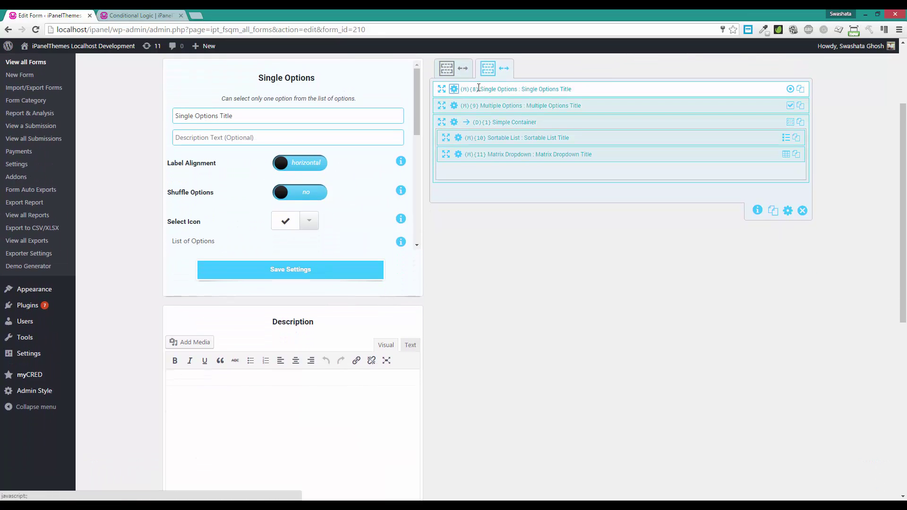
{"action": "scroll", "coordinate": [231, 174], "scroll_direction": "down", "scroll_amount": 4}
{"action": "scroll", "coordinate": [229, 117], "scroll_direction": "up", "scroll_amount": 1}
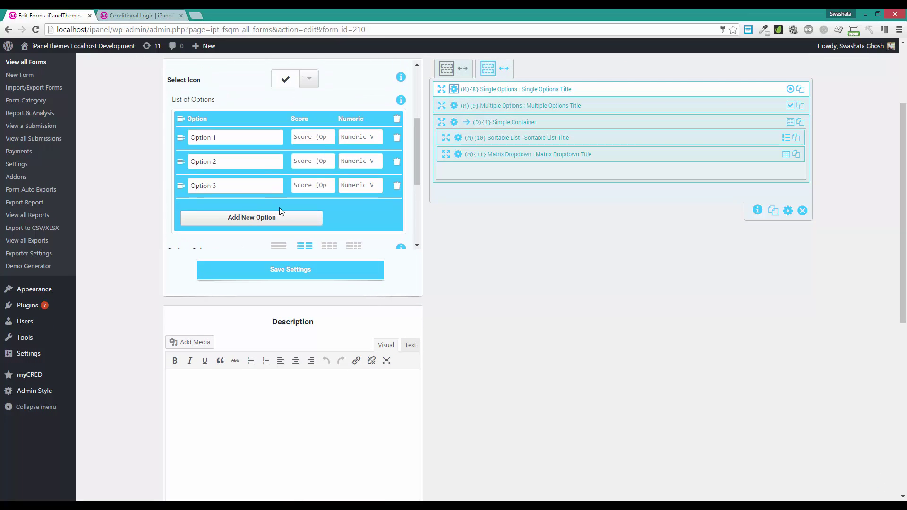
{"action": "left_click", "coordinate": [397, 188]}
{"action": "left_click", "coordinate": [481, 292]}
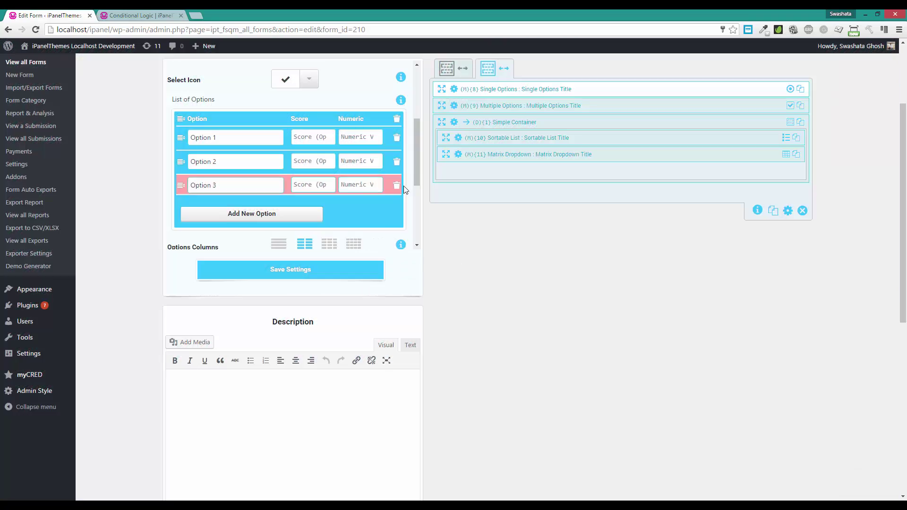
{"action": "left_click", "coordinate": [397, 163]}
{"action": "left_click", "coordinate": [475, 290]}
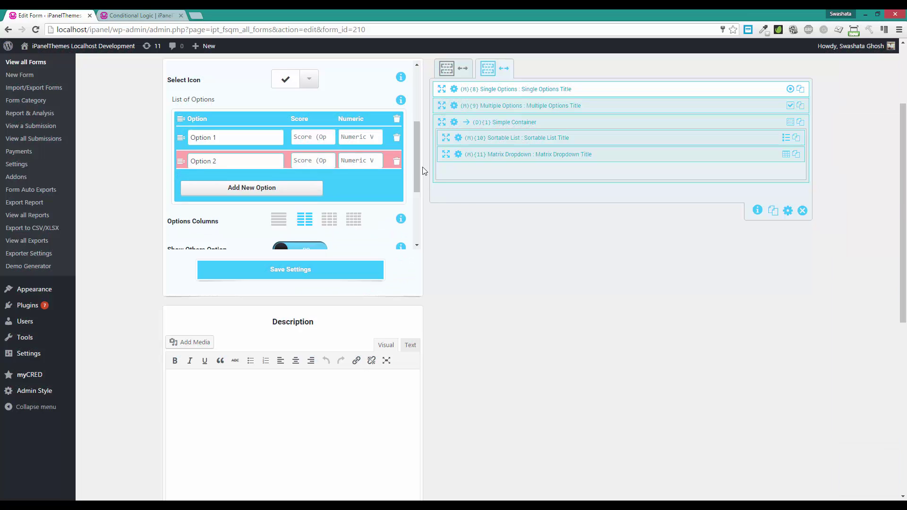
{"action": "left_click", "coordinate": [397, 137]}
{"action": "left_click", "coordinate": [483, 290]}
Step: Add two new options, "Yes" and "No", to the Single Options element
{"action": "left_click", "coordinate": [234, 152]}
{"action": "type", "text": "Yes"}
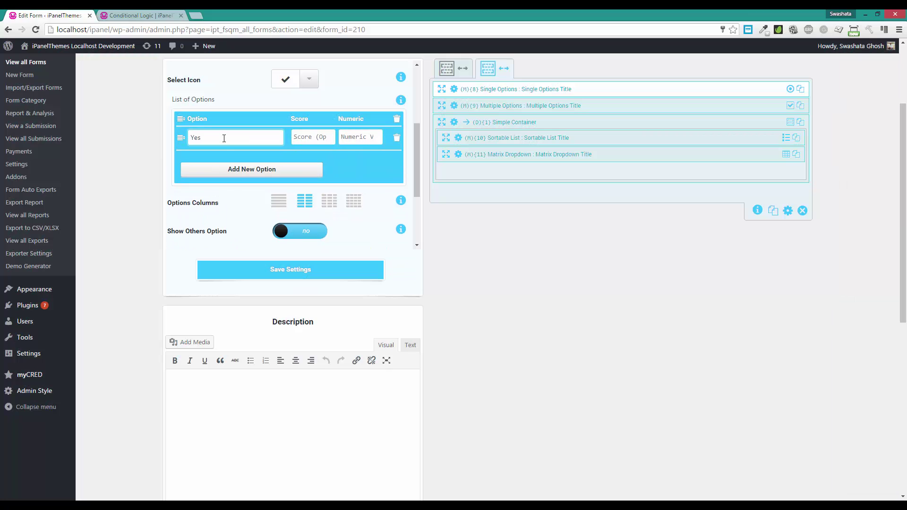
{"action": "left_click", "coordinate": [237, 170]}
{"action": "type", "text": "No"}
Step: Title the Single Options element "Do you want to attempt more?" and save its settings
{"action": "scroll", "coordinate": [237, 166], "scroll_direction": "up", "scroll_amount": 3}
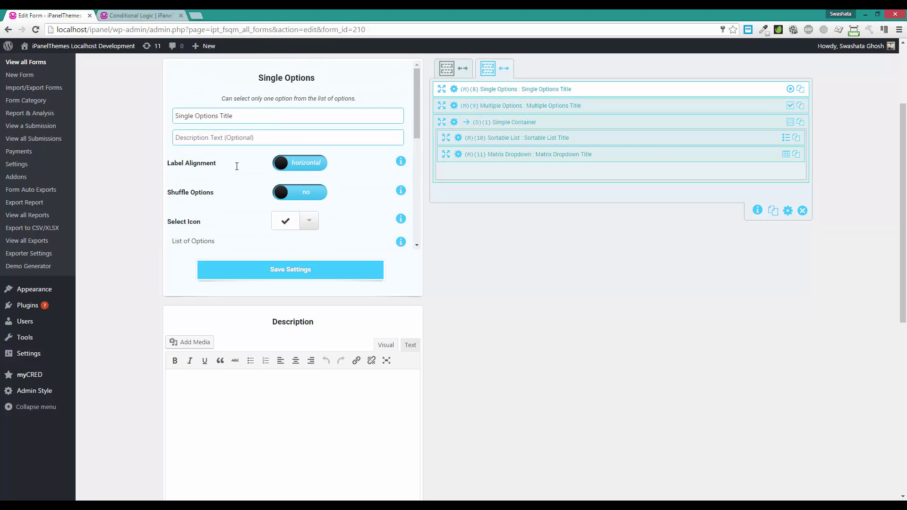
{"action": "triple_click", "coordinate": [244, 111]}
{"action": "type", "text": "Do you want to attempt more?"}
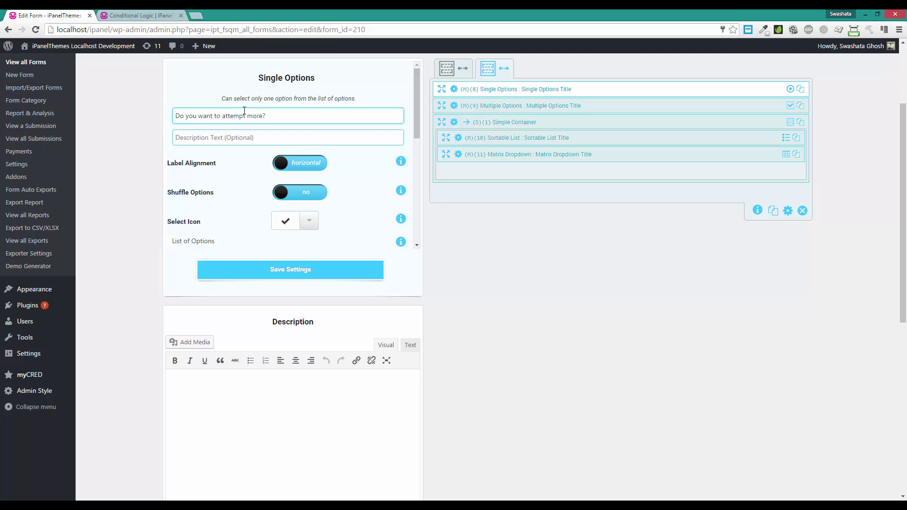
{"action": "left_click", "coordinate": [328, 276]}
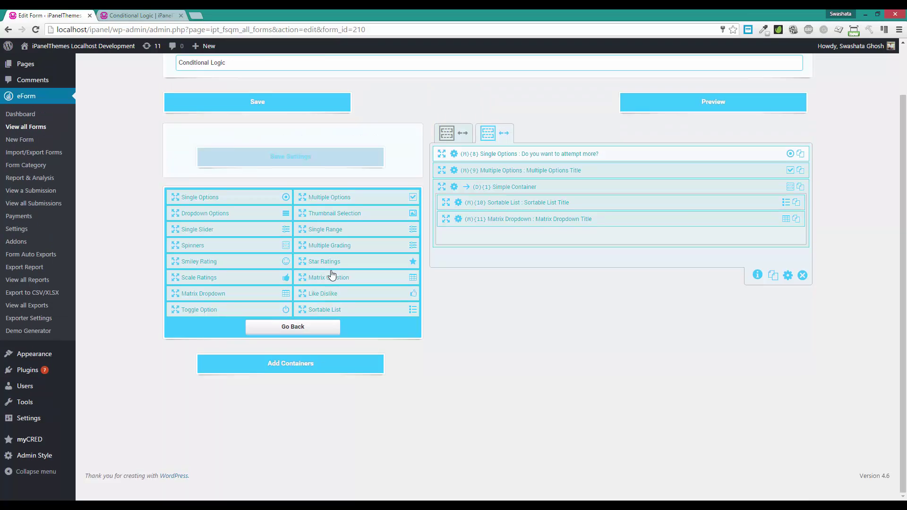
Step: Enable conditional logic on the Simple Container and add a new condition row
{"action": "left_click", "coordinate": [453, 203]}
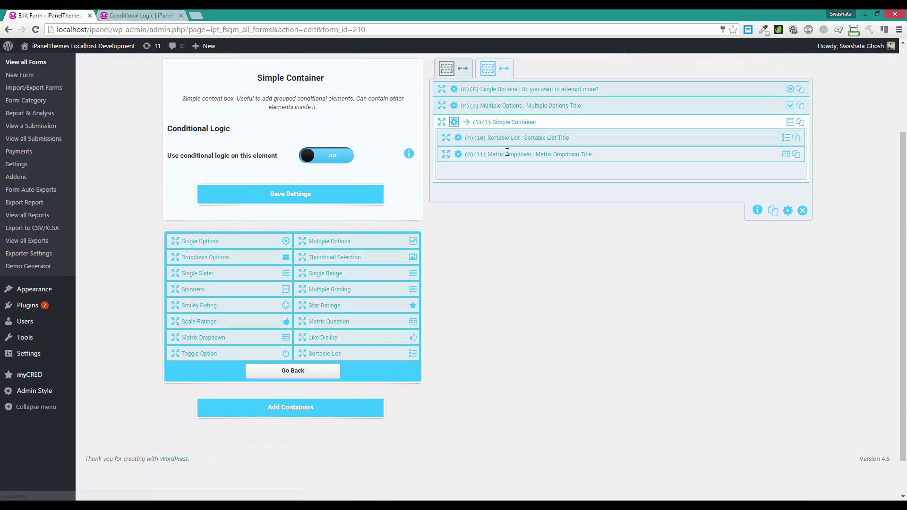
{"action": "left_click", "coordinate": [316, 155]}
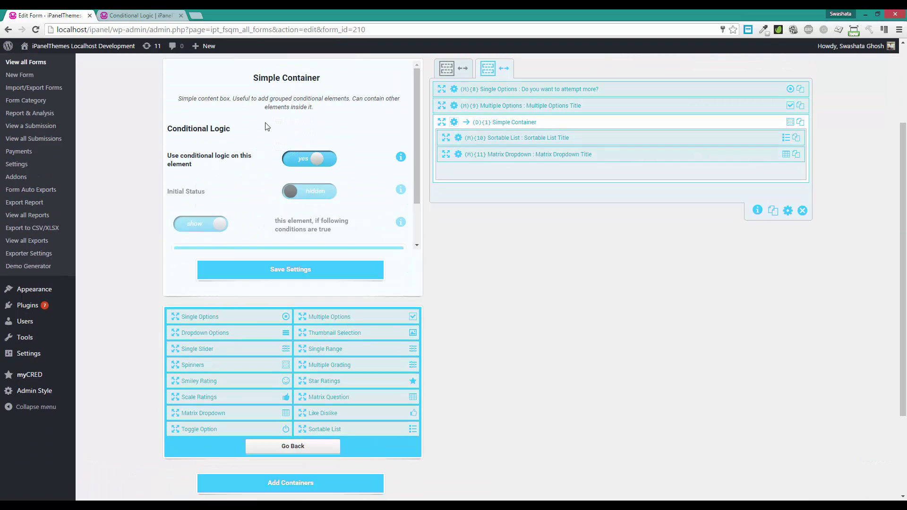
{"action": "scroll", "coordinate": [233, 146], "scroll_direction": "down", "scroll_amount": 1}
{"action": "left_click", "coordinate": [252, 227]}
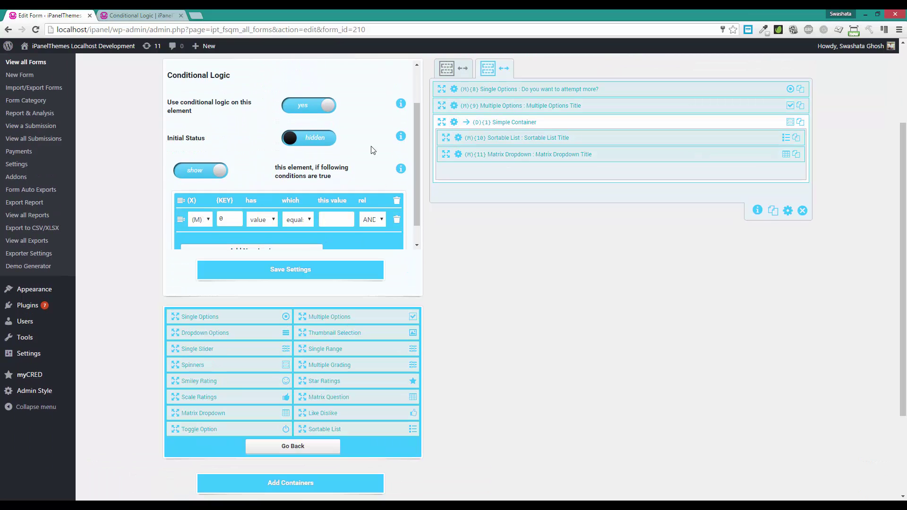
Step: Make the condition depend on a Yes answer to the attempt-more question, then save the container settings and the form
{"action": "double_click", "coordinate": [228, 220]}
{"action": "left_click", "coordinate": [339, 217]}
{"action": "left_click", "coordinate": [334, 266]}
{"action": "left_click", "coordinate": [257, 118]}
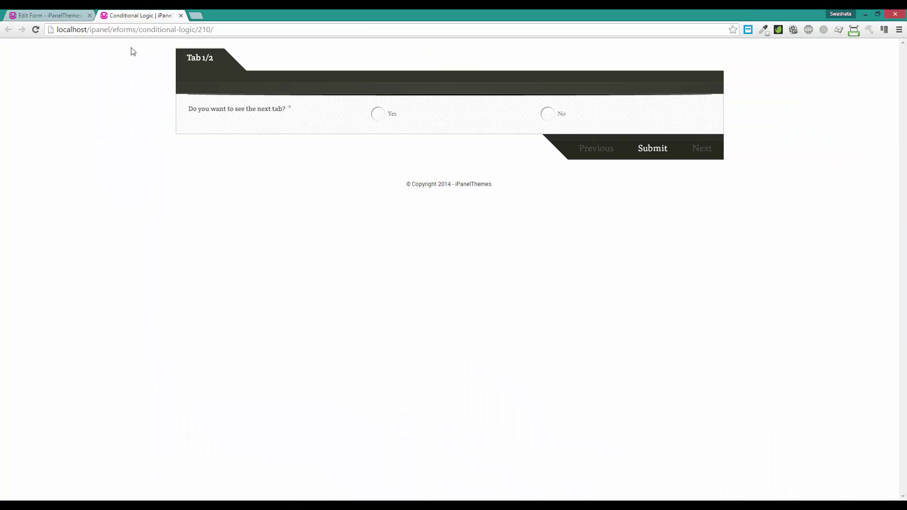
Step: In the form preview, answer Yes to reach Tab 2/2 and try Yes and No on the attempt-more question
{"action": "left_click", "coordinate": [402, 123]}
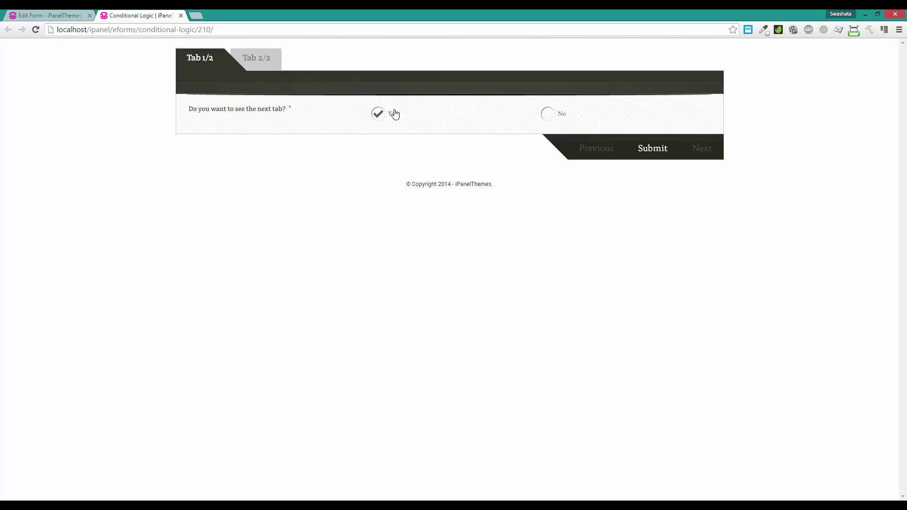
{"action": "left_click", "coordinate": [704, 149]}
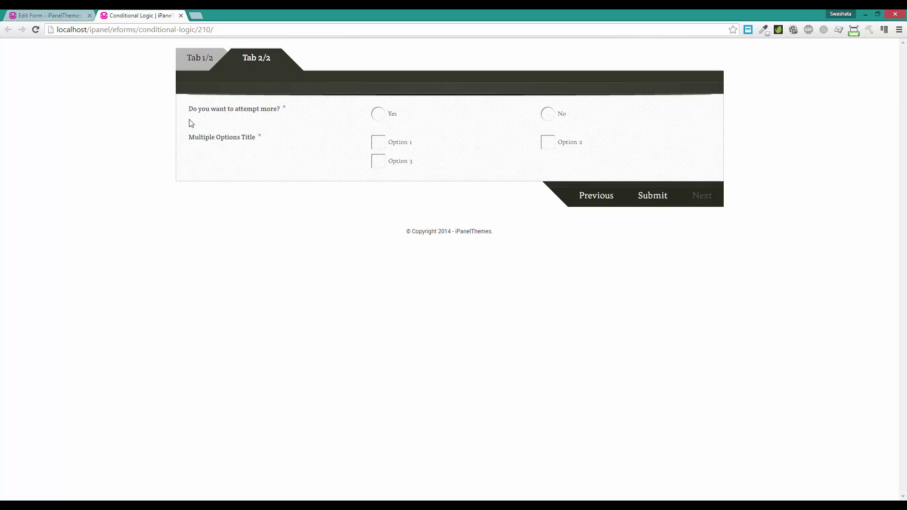
{"action": "left_click", "coordinate": [394, 119]}
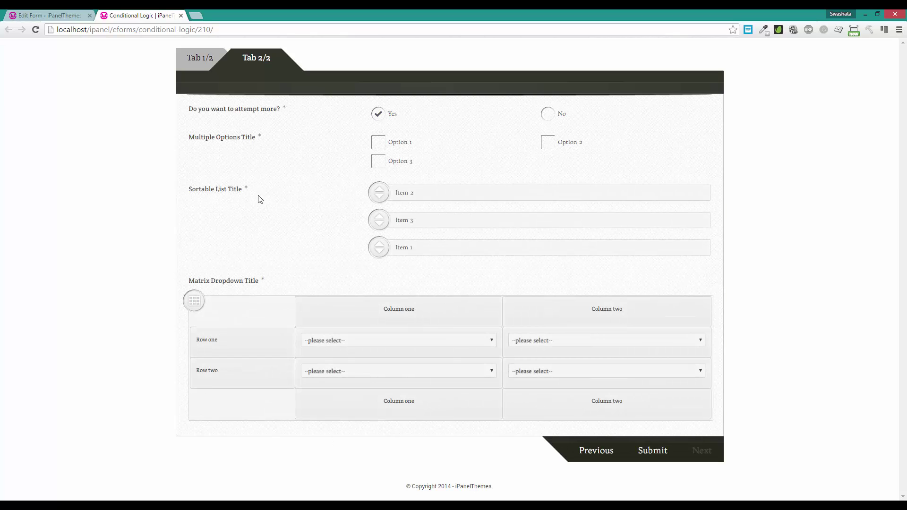
{"action": "left_click", "coordinate": [548, 114]}
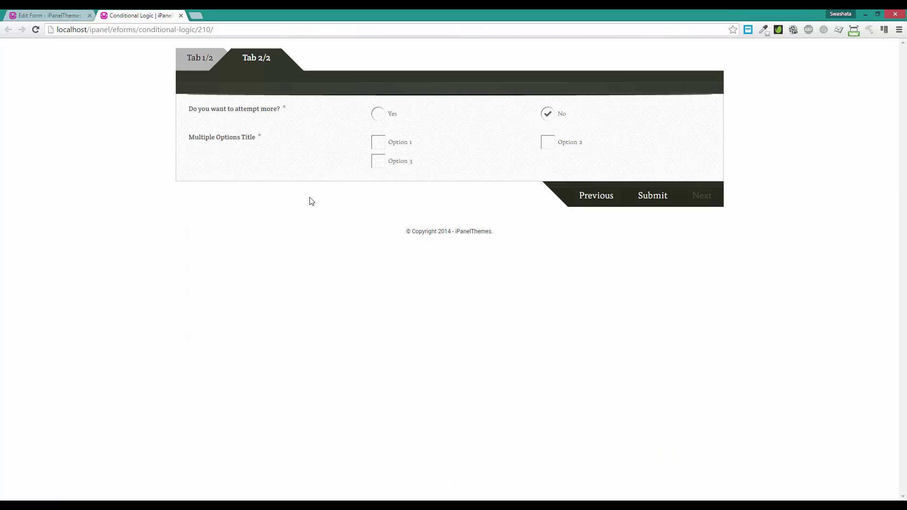
Step: Return to the form editor and create a new form named "Website Feedback" with one container
{"action": "left_click", "coordinate": [75, 14]}
{"action": "scroll", "coordinate": [553, 367], "scroll_direction": "up", "scroll_amount": 1}
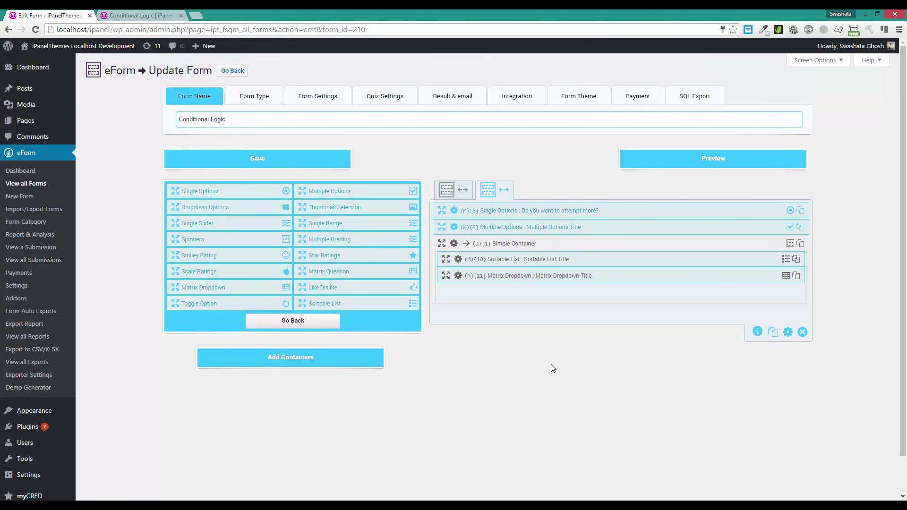
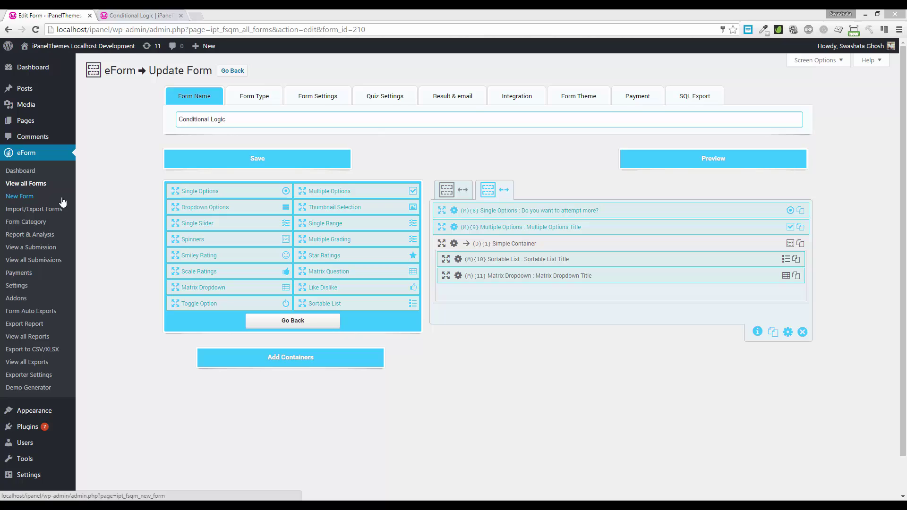
{"action": "left_click", "coordinate": [40, 199]}
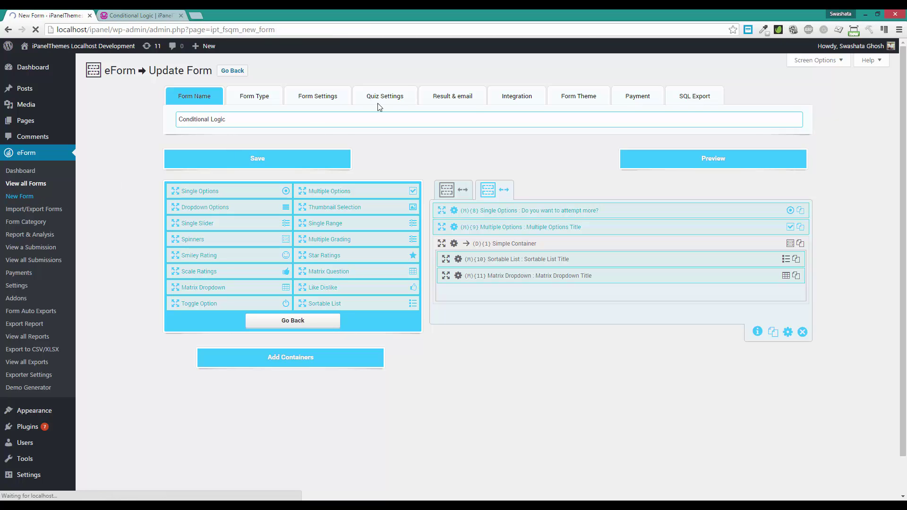
{"action": "left_click", "coordinate": [248, 119]}
{"action": "type", "text": "Website Feedback"}
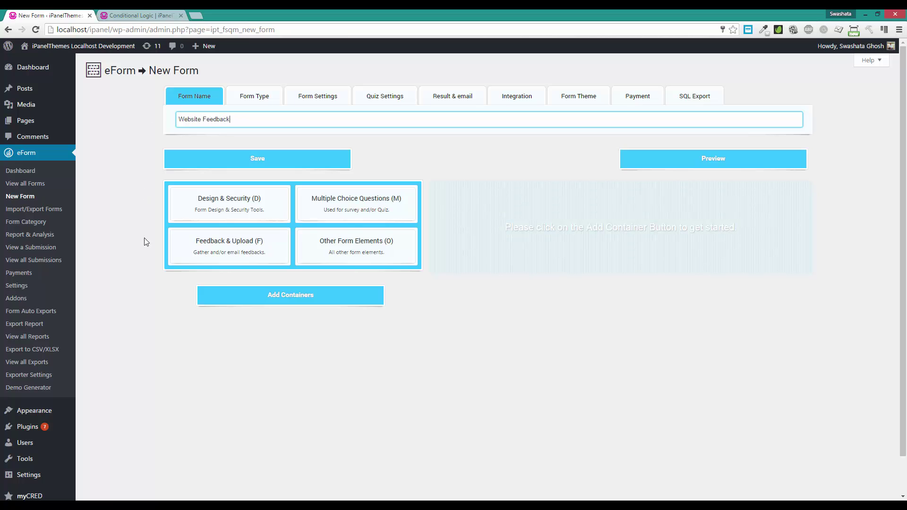
{"action": "left_click", "coordinate": [229, 303]}
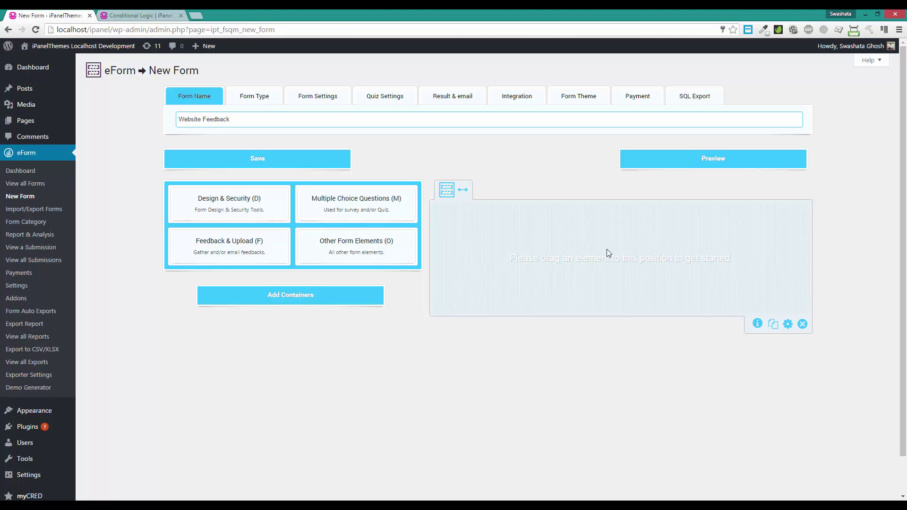
Step: Add a Single Options element to the container and title it "Do you like our website?"
{"action": "left_click", "coordinate": [367, 202]}
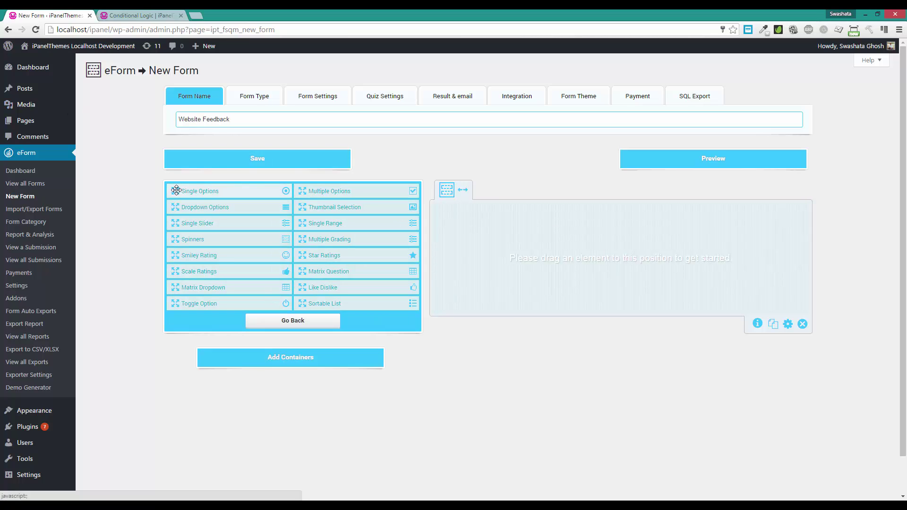
{"action": "left_click_drag", "start_coordinate": [189, 191], "coordinate": [453, 216]}
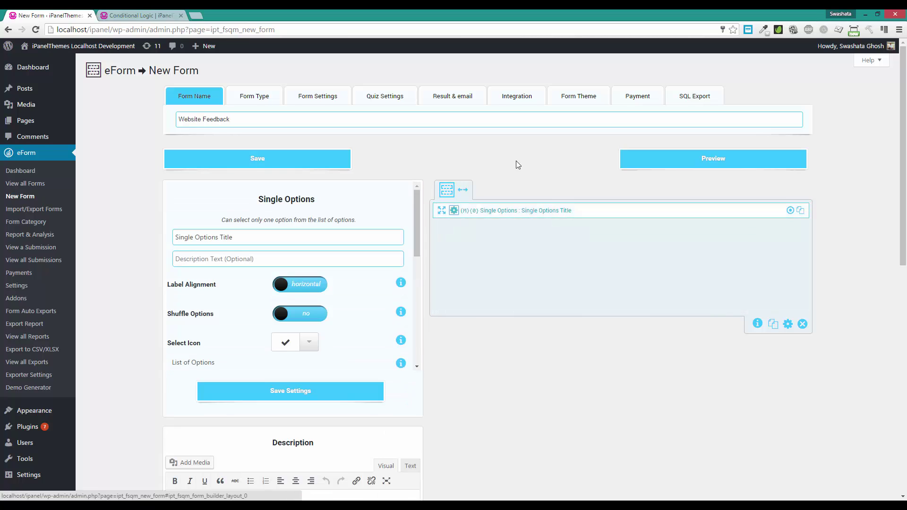
{"action": "triple_click", "coordinate": [239, 113]}
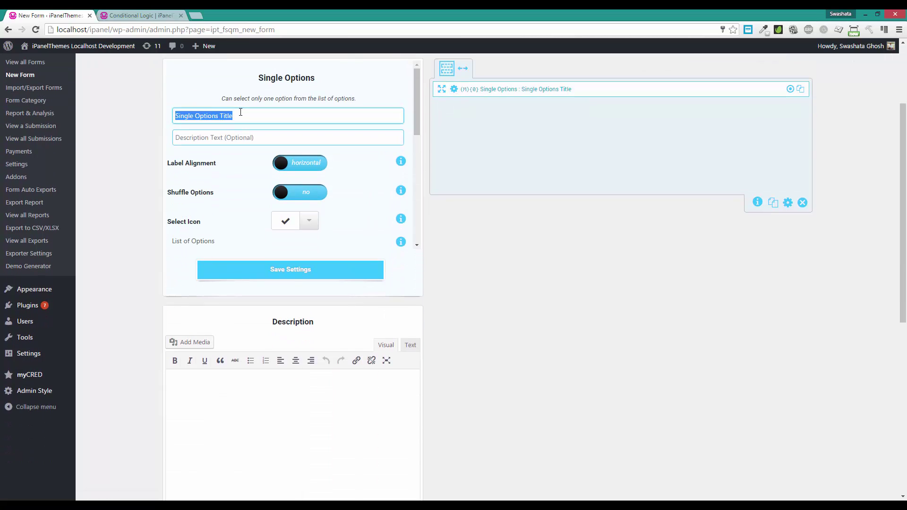
{"action": "type", "text": "D"}
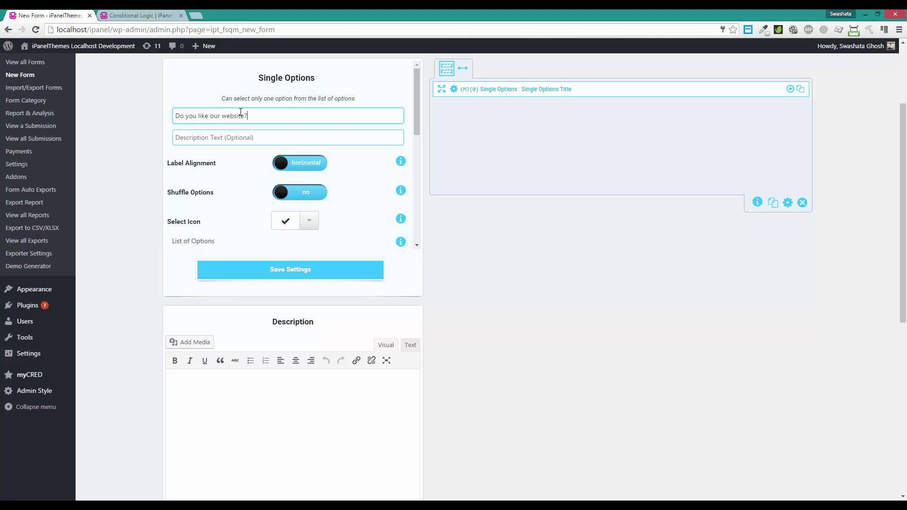
Step: Set the question's three options to "Yes Sure", "I am kinda neutral" and "No I do not", and save the element settings
{"action": "scroll", "coordinate": [243, 140], "scroll_direction": "down", "scroll_amount": 2}
{"action": "triple_click", "coordinate": [236, 188]}
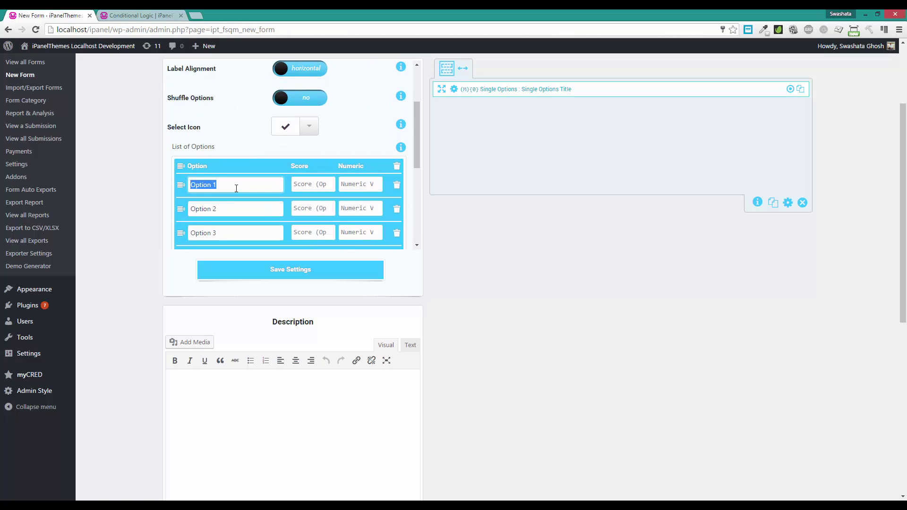
{"action": "type", "text": "Yes Sure"}
{"action": "triple_click", "coordinate": [225, 206]}
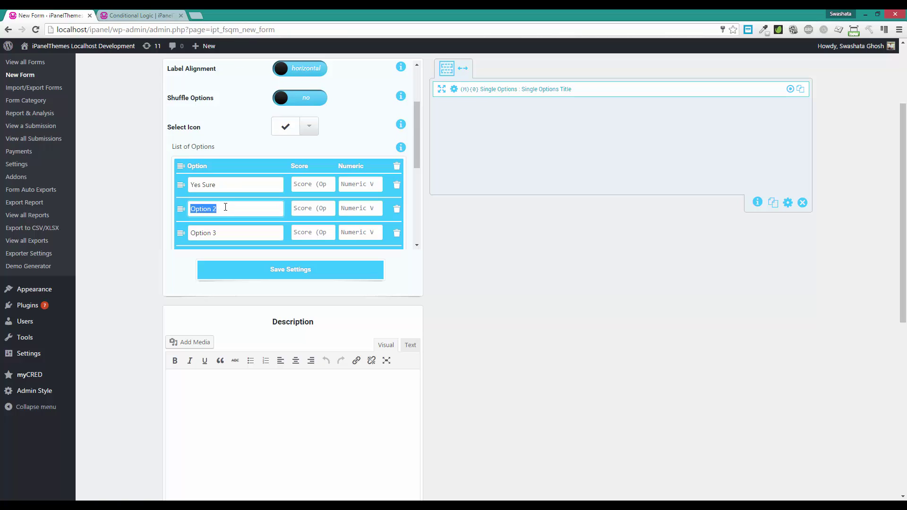
{"action": "key", "text": "BackSpace"}
{"action": "triple_click", "coordinate": [233, 229]}
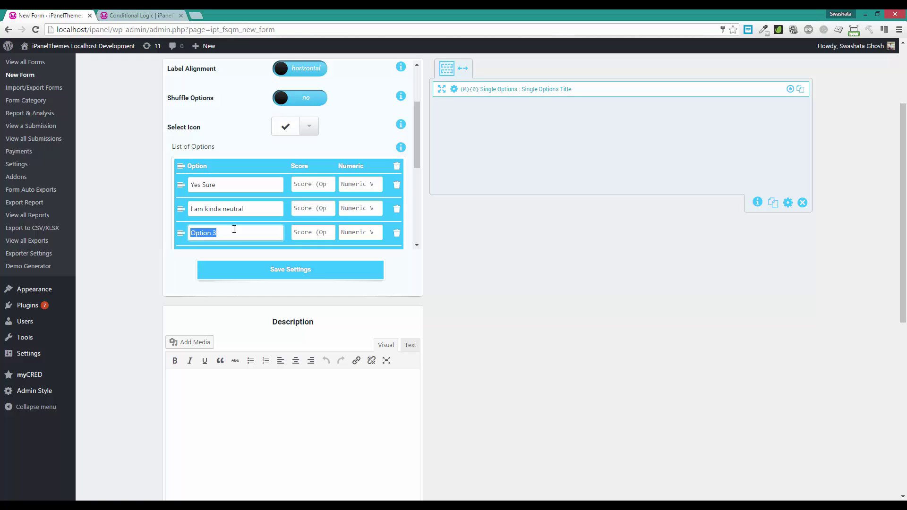
{"action": "type", "text": "No I do not"}
{"action": "scroll", "coordinate": [308, 218], "scroll_direction": "down", "scroll_amount": 2}
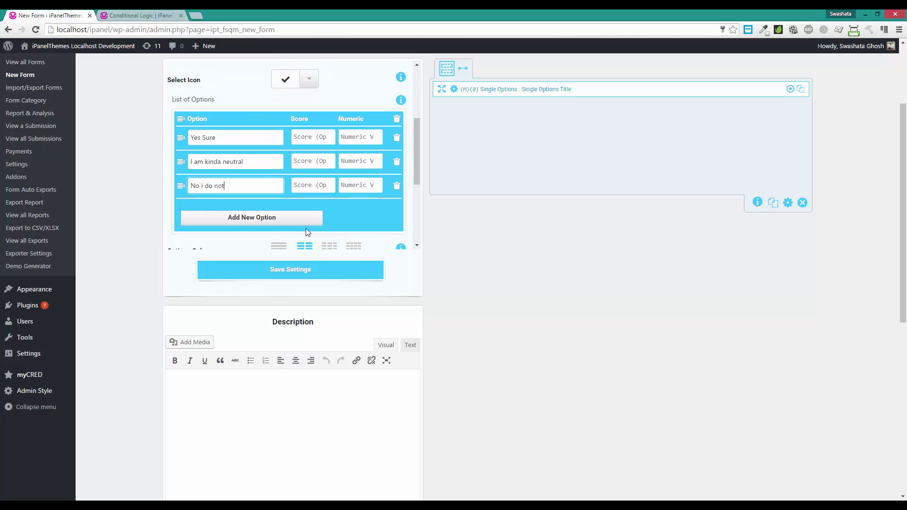
{"action": "left_click", "coordinate": [304, 268]}
Step: Title the form's first container "Page 1/3" and save its settings
{"action": "scroll", "coordinate": [568, 297], "scroll_direction": "up", "scroll_amount": 1}
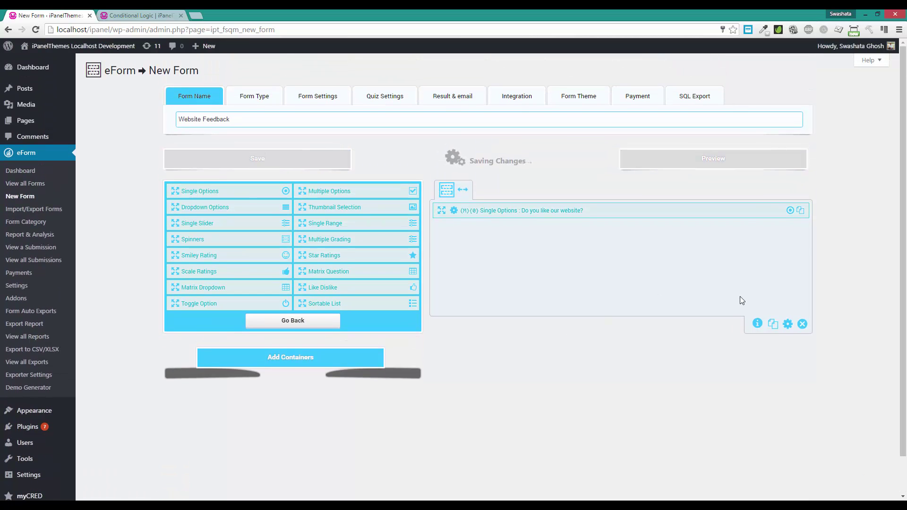
{"action": "left_click", "coordinate": [789, 324]}
{"action": "type", "text": "Page 1/3"}
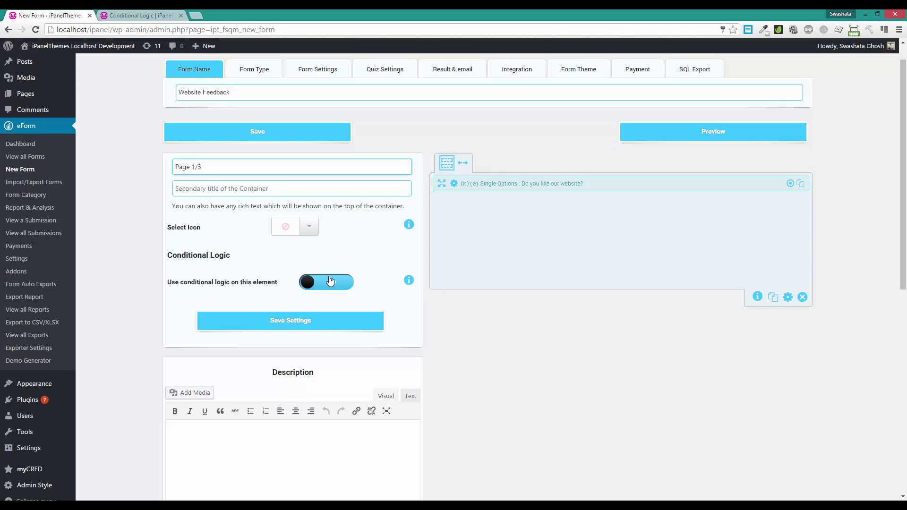
{"action": "left_click", "coordinate": [309, 330]}
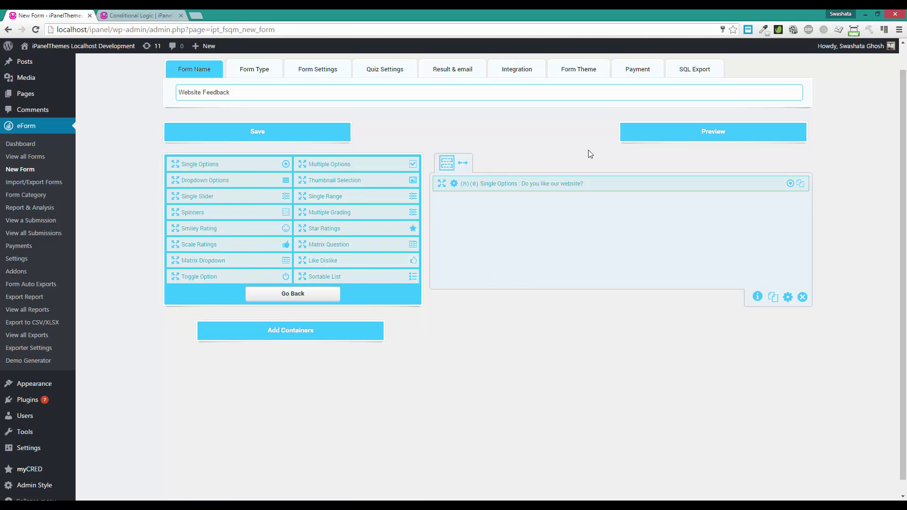
Step: Add a second container to the form, title it "Page 2/3" and save its settings
{"action": "left_click", "coordinate": [327, 335]}
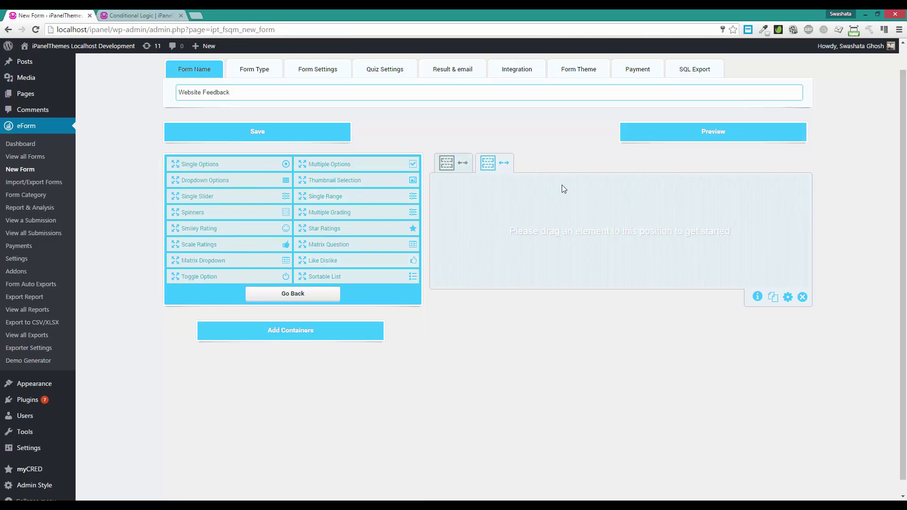
{"action": "left_click", "coordinate": [788, 297]}
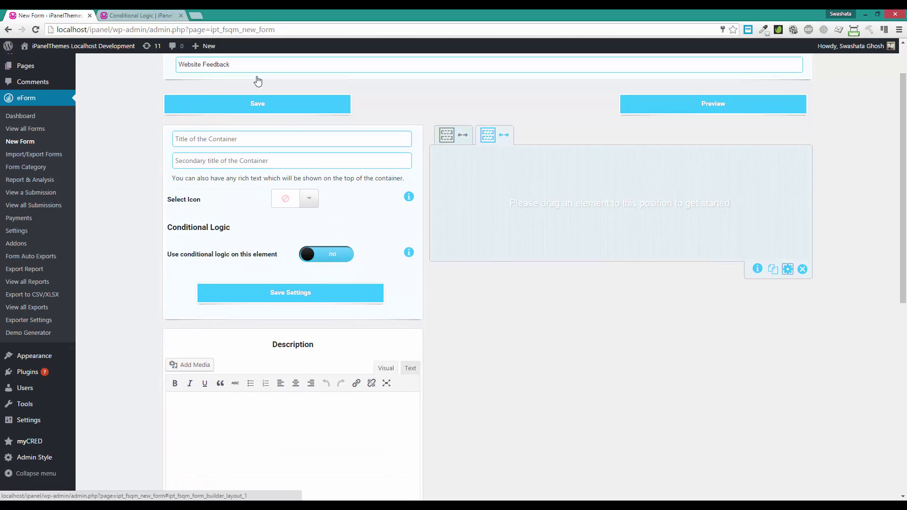
{"action": "type", "text": "Page 2"}
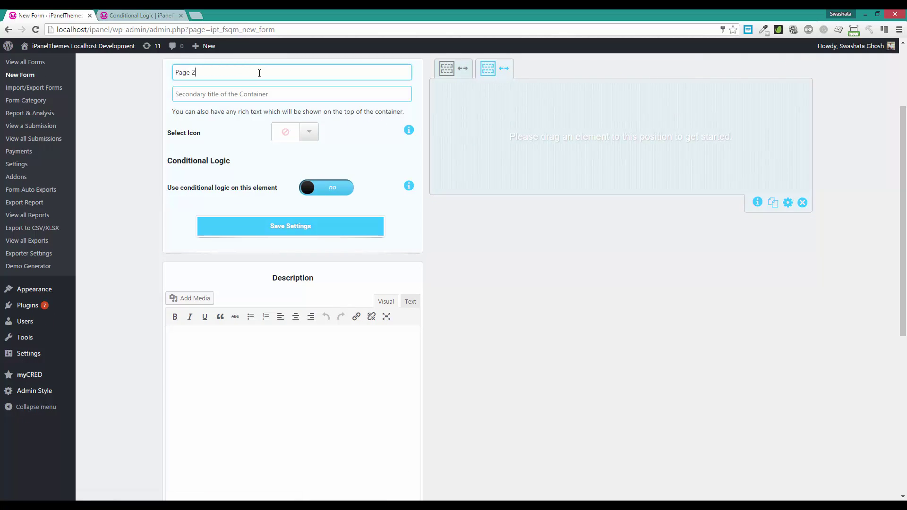
{"action": "type", "text": "/3"}
{"action": "left_click", "coordinate": [330, 233]}
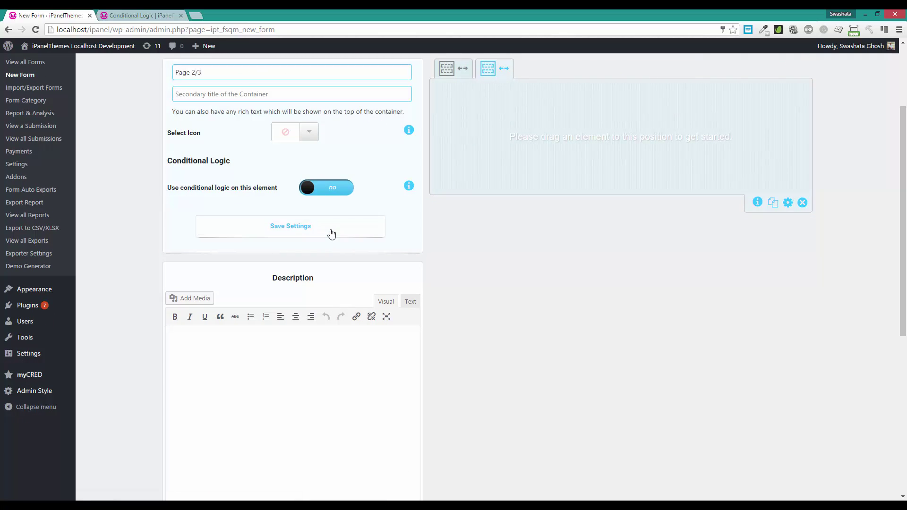
Step: Add two Simple Container elements, one below the other, to the Page 2/3 container
{"action": "left_click", "coordinate": [293, 279]}
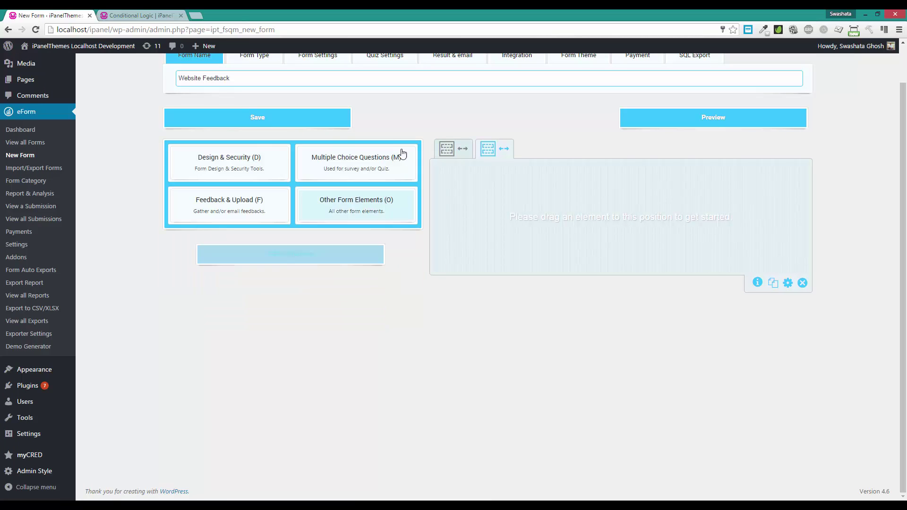
{"action": "scroll", "coordinate": [501, 269], "scroll_direction": "up", "scroll_amount": 1}
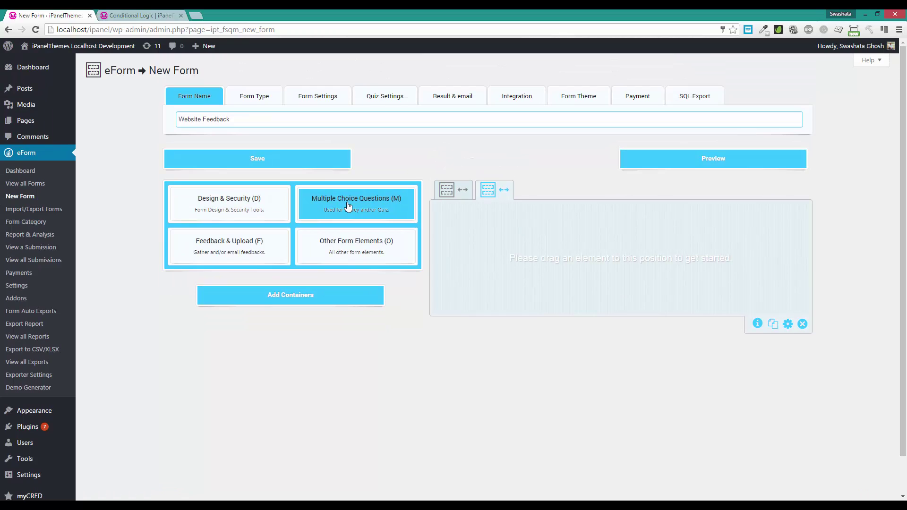
{"action": "left_click", "coordinate": [287, 206]}
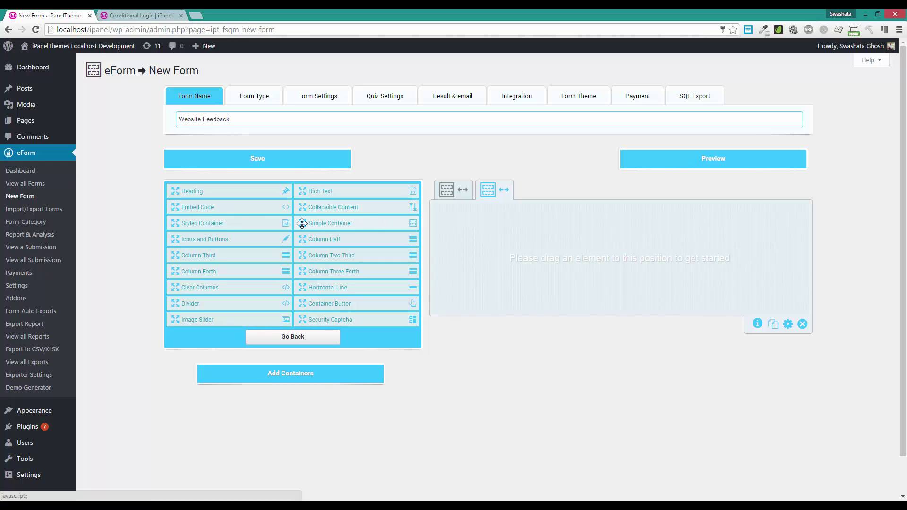
{"action": "left_click_drag", "start_coordinate": [302, 223], "coordinate": [484, 234]}
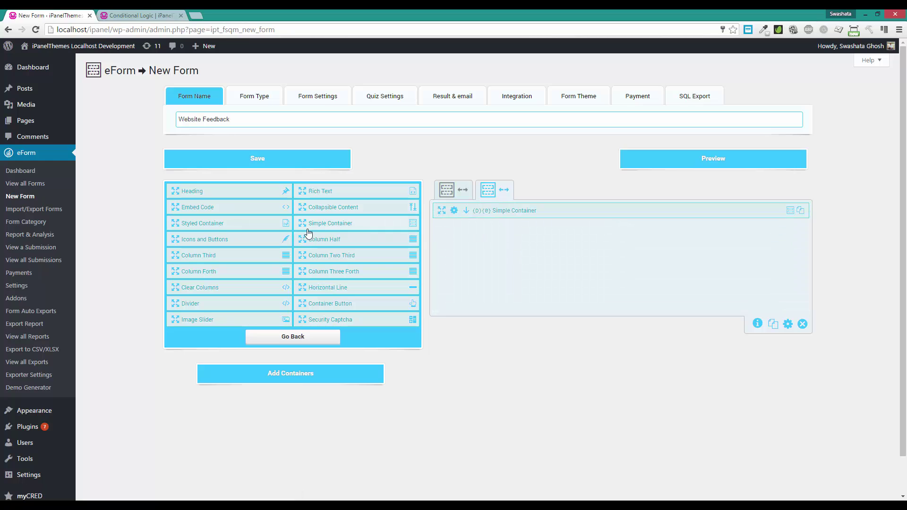
{"action": "left_click_drag", "start_coordinate": [305, 223], "coordinate": [461, 228]}
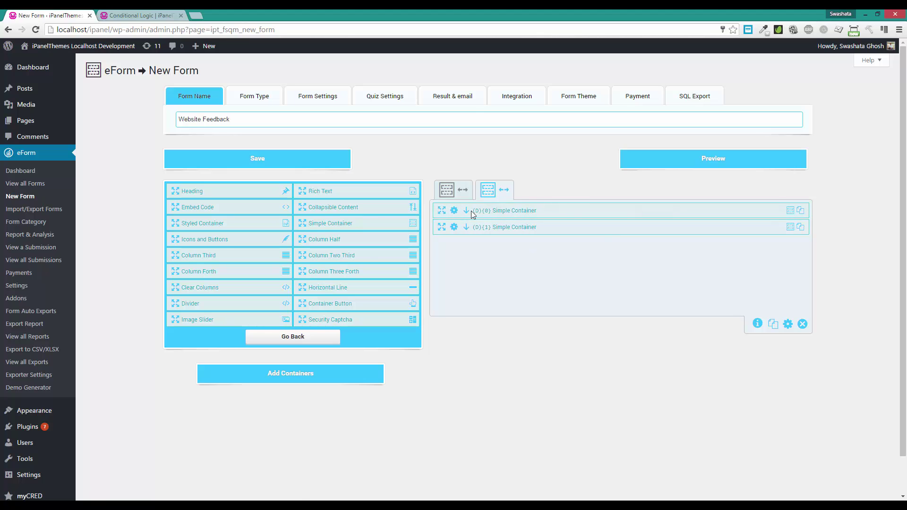
{"action": "key", "text": "ctrl+s"}
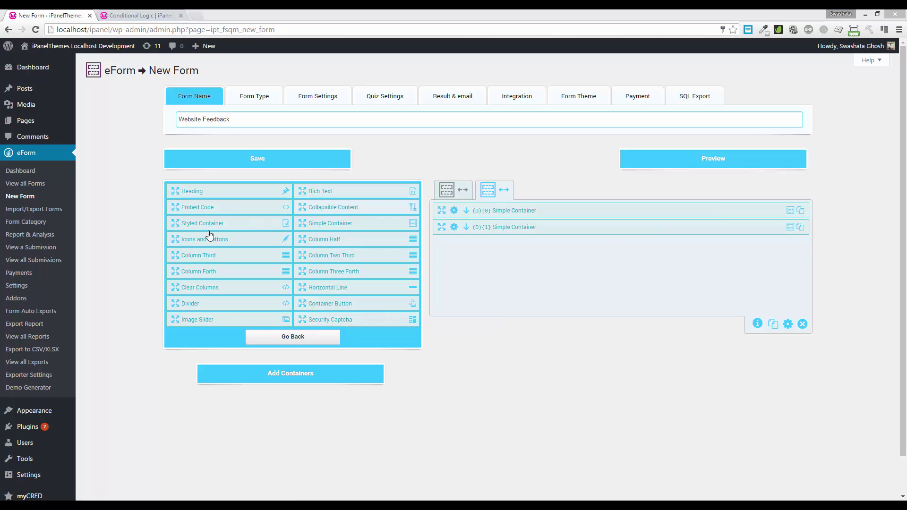
Step: Add a Matrix Question inside the first simple container and title it "Please rate our website"
{"action": "left_click", "coordinate": [469, 214]}
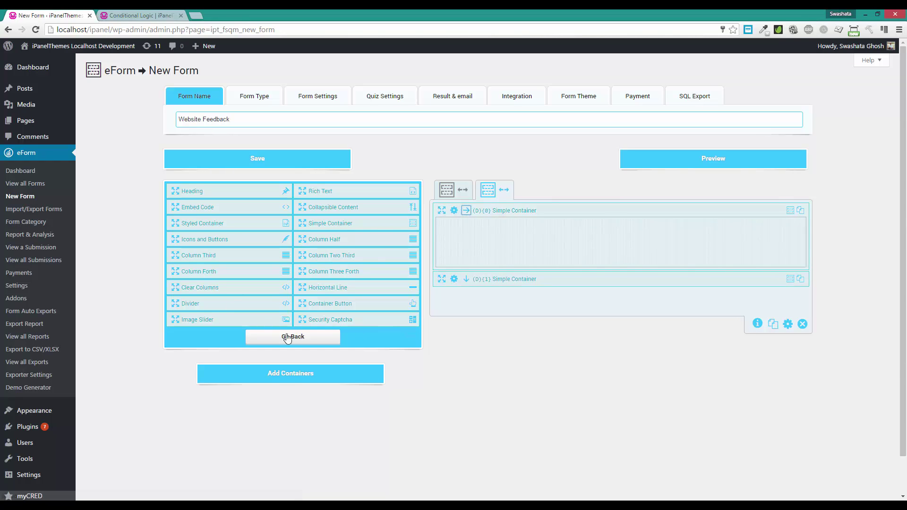
{"action": "left_click", "coordinate": [305, 336]}
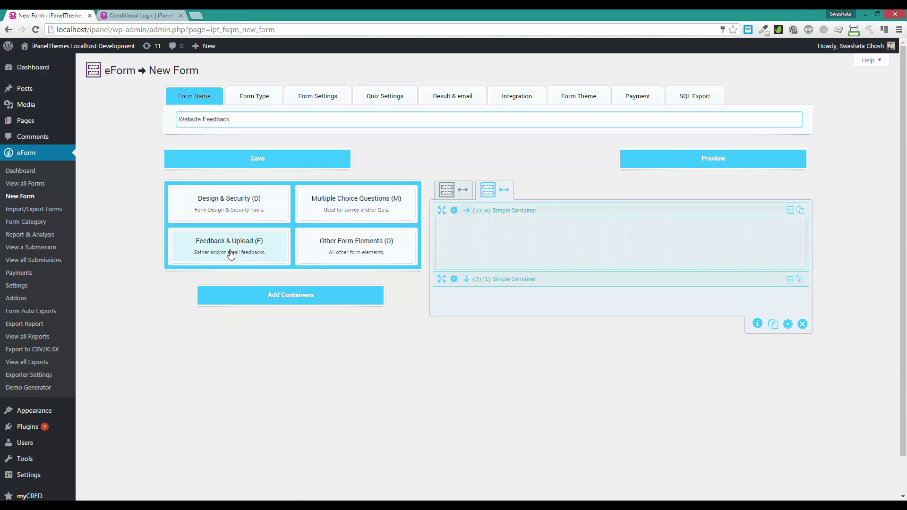
{"action": "left_click", "coordinate": [307, 207]}
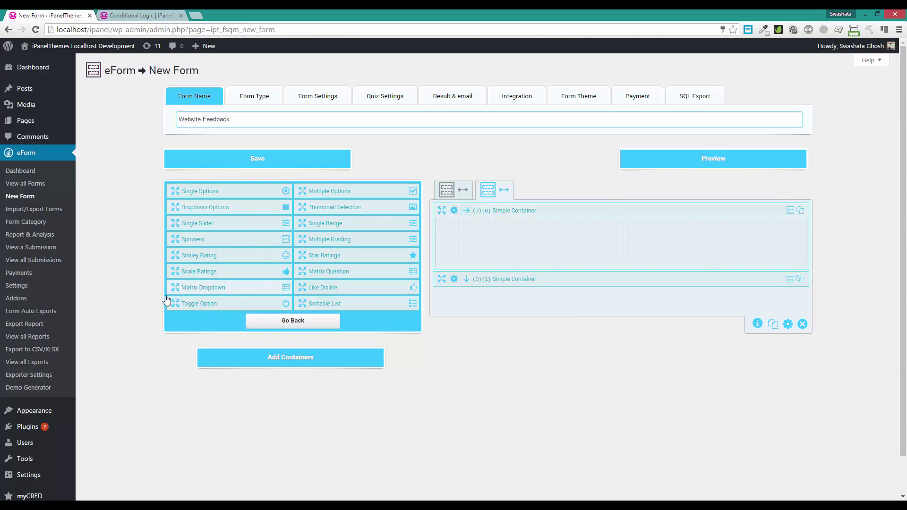
{"action": "left_click_drag", "start_coordinate": [175, 286], "coordinate": [498, 234]}
{"action": "left_click", "coordinate": [458, 226]}
{"action": "triple_click", "coordinate": [258, 114]}
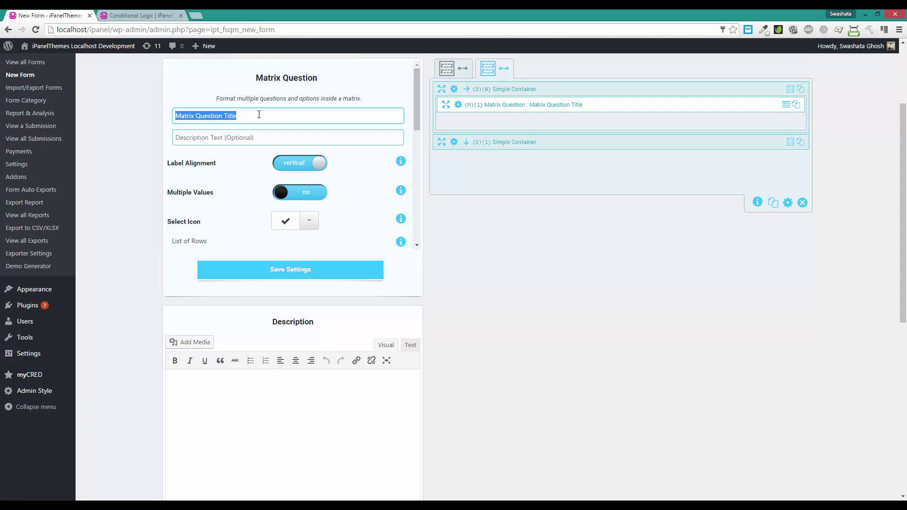
{"action": "type", "text": "Please rate our website"}
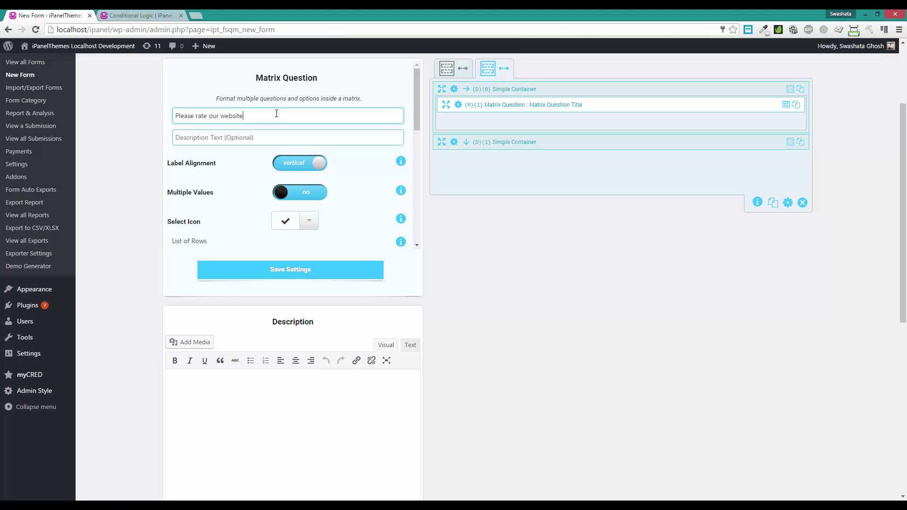
Step: Set the matrix question's columns to "Very Poor", "Poor", "Okay", "Good" and "Very Good", adding the extra columns needed
{"action": "scroll", "coordinate": [223, 166], "scroll_direction": "down", "scroll_amount": 6}
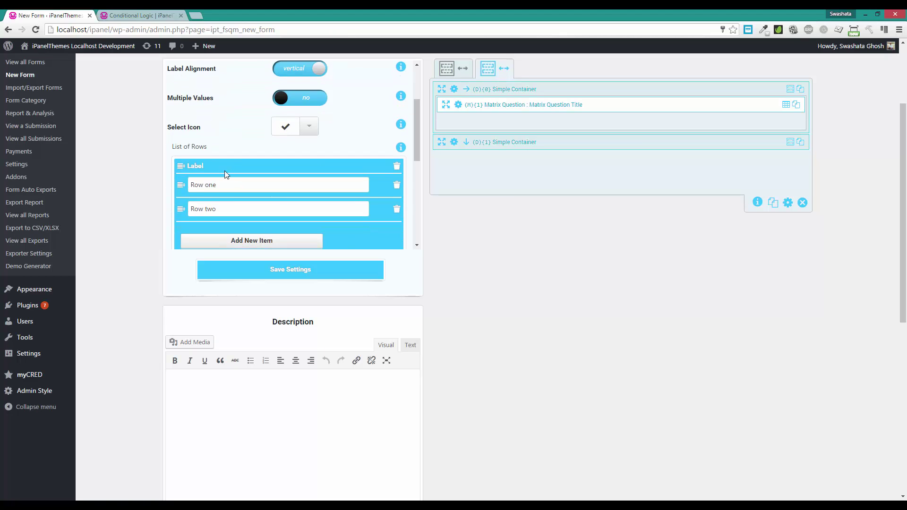
{"action": "triple_click", "coordinate": [236, 206]}
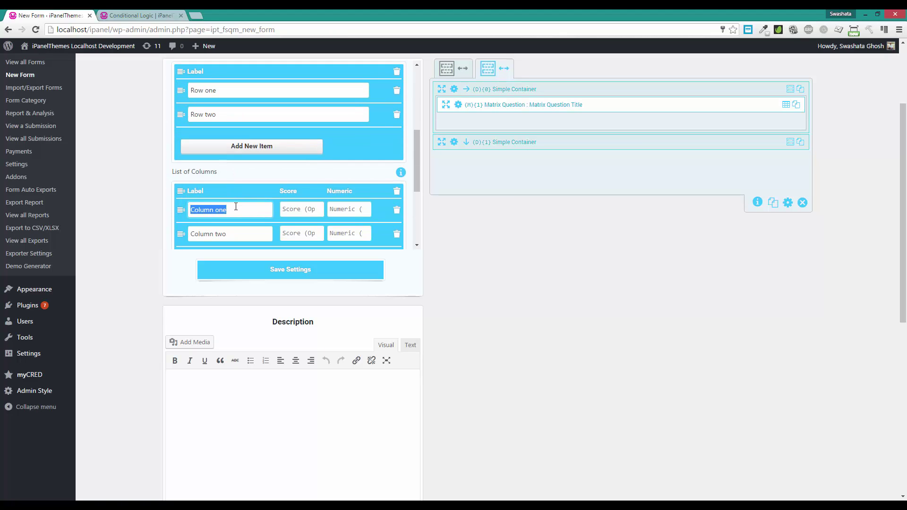
{"action": "type", "text": "Ve"}
{"action": "triple_click", "coordinate": [247, 239]}
{"action": "type", "text": "Poor"}
{"action": "scroll", "coordinate": [236, 146], "scroll_direction": "down", "scroll_amount": 2}
{"action": "left_click", "coordinate": [241, 170]}
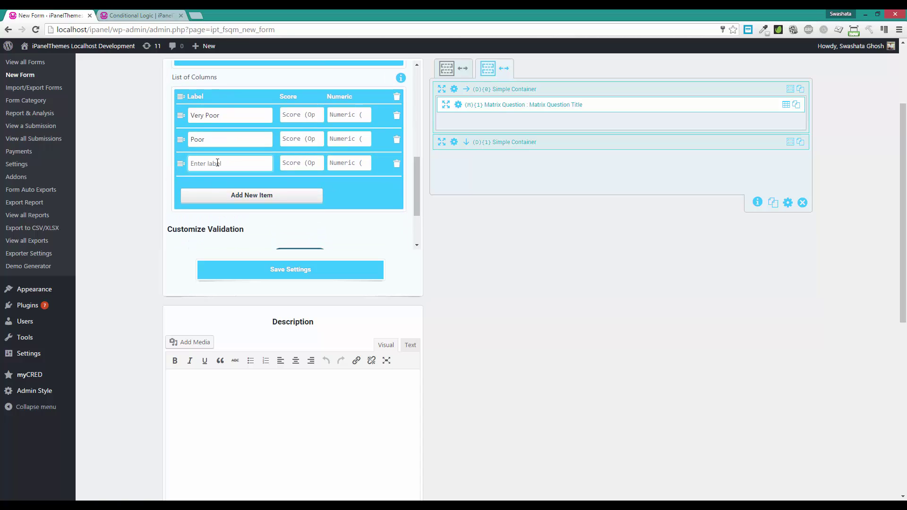
{"action": "left_click", "coordinate": [217, 163]}
{"action": "type", "text": "Okay"}
{"action": "left_click", "coordinate": [225, 191]}
{"action": "left_click", "coordinate": [221, 193]}
{"action": "type", "text": "Good"}
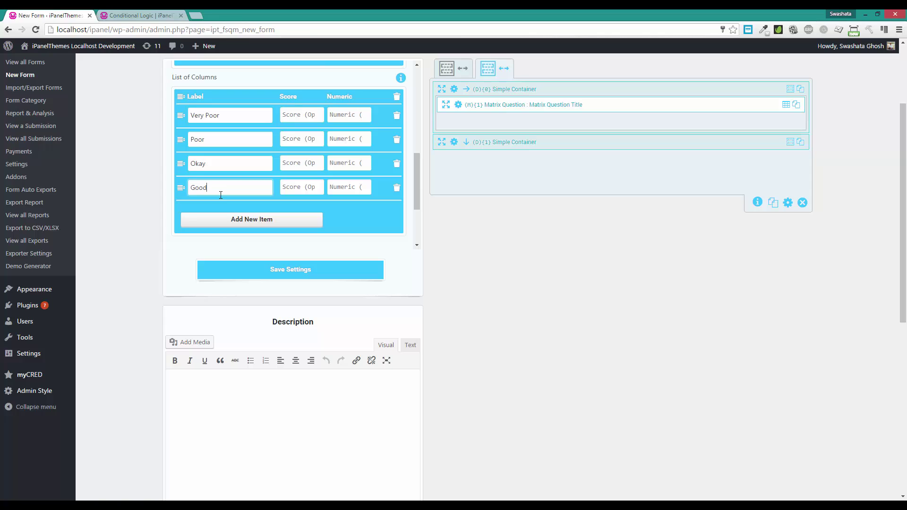
{"action": "left_click", "coordinate": [238, 220]}
{"action": "left_click", "coordinate": [224, 211]}
{"action": "type", "text": "Very Good"}
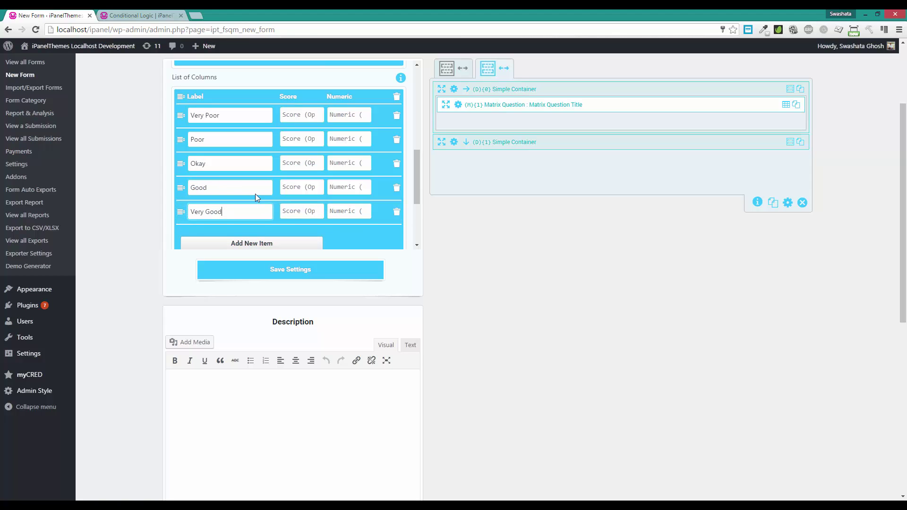
Step: Name the matrix question's rows "Usability" and "Accessibility", and save the element settings
{"action": "scroll", "coordinate": [255, 194], "scroll_direction": "up", "scroll_amount": 2}
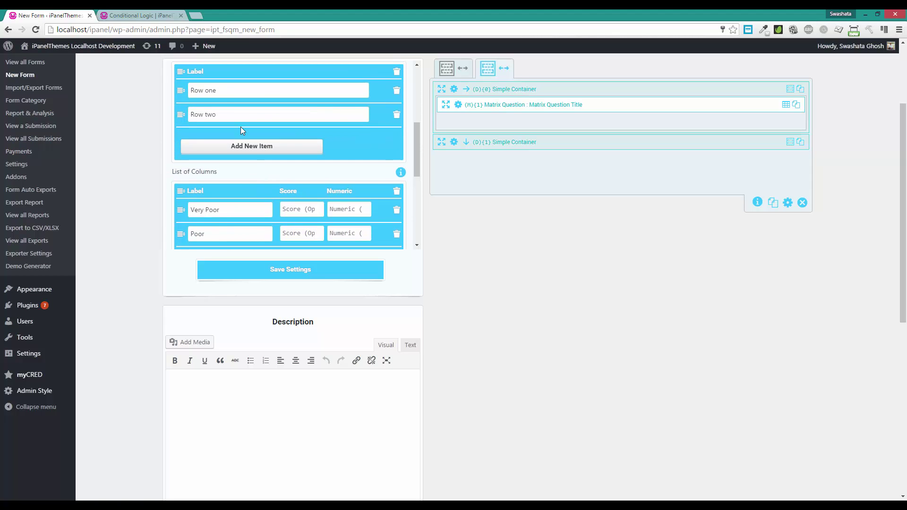
{"action": "triple_click", "coordinate": [226, 85]}
{"action": "type", "text": "Usability"}
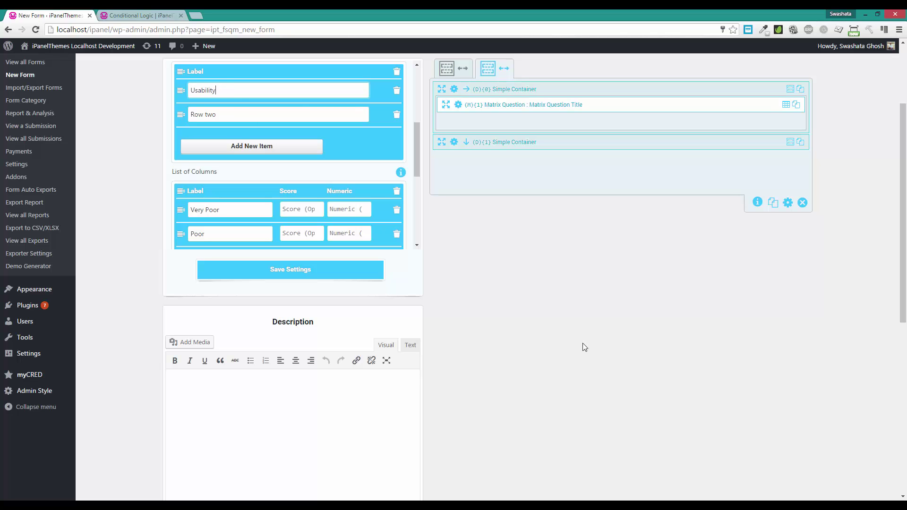
{"action": "triple_click", "coordinate": [243, 115]}
{"action": "type", "text": "Accessibil"}
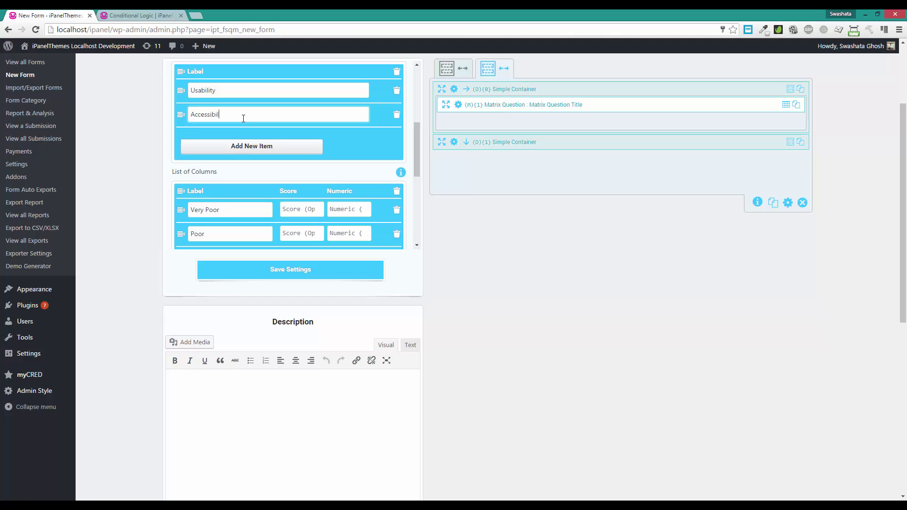
{"action": "type", "text": "ity"}
{"action": "left_click", "coordinate": [261, 269]}
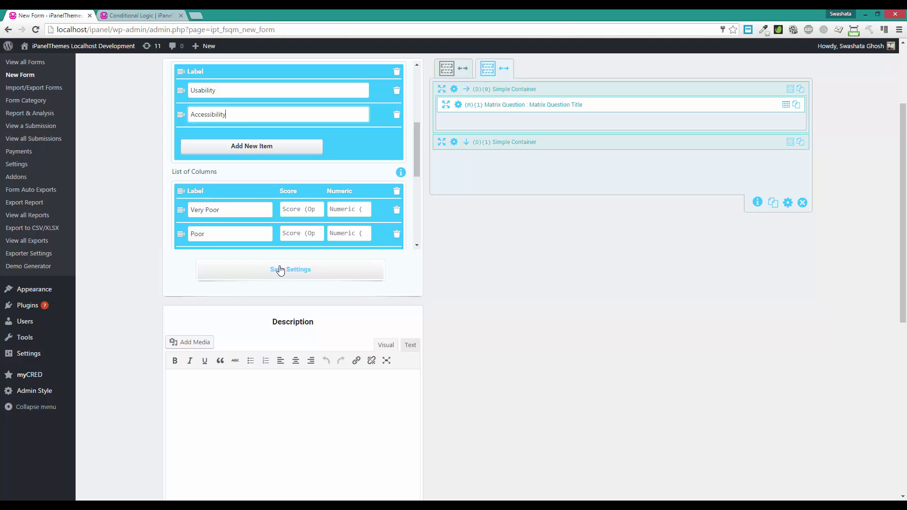
Step: Add a Feedback Large Text element below the matrix question in the first simple container and title it "Would you like to tell us why?"
{"action": "scroll", "coordinate": [536, 285], "scroll_direction": "up", "scroll_amount": 1}
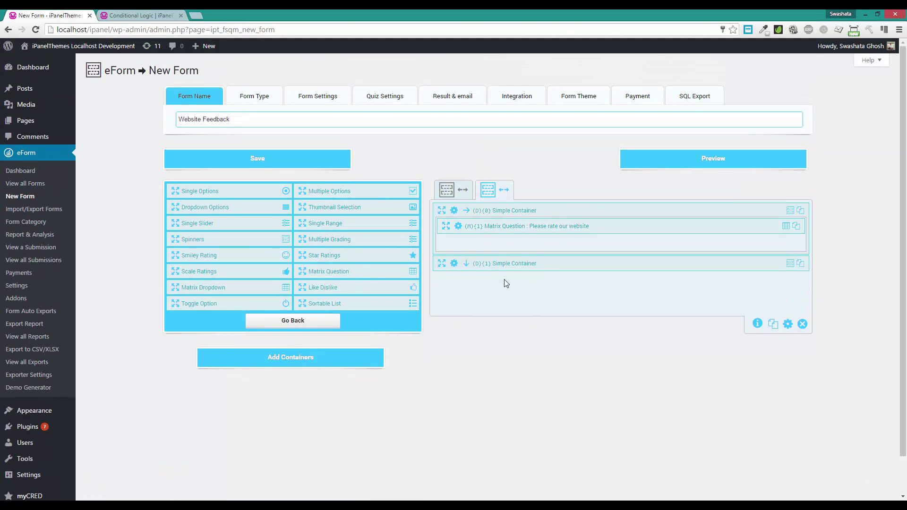
{"action": "left_click", "coordinate": [268, 321]}
{"action": "left_click", "coordinate": [207, 258]}
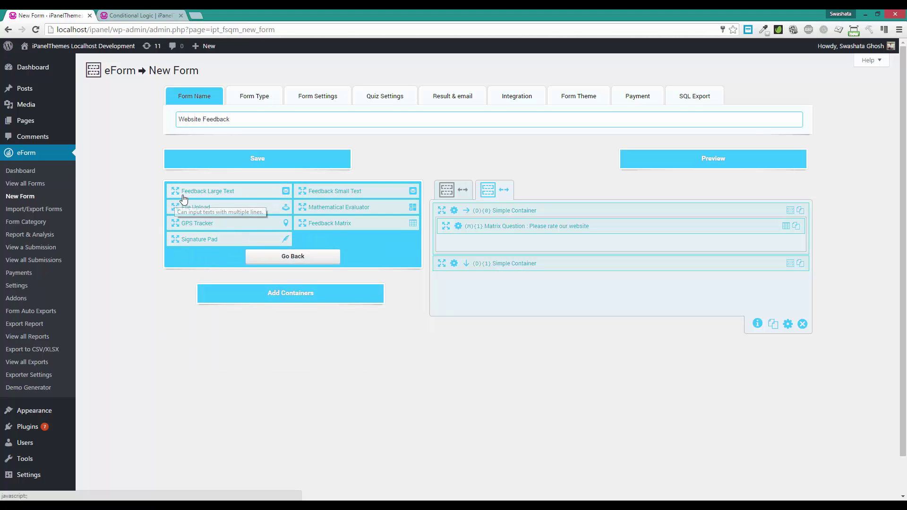
{"action": "left_click_drag", "start_coordinate": [175, 193], "coordinate": [463, 243]}
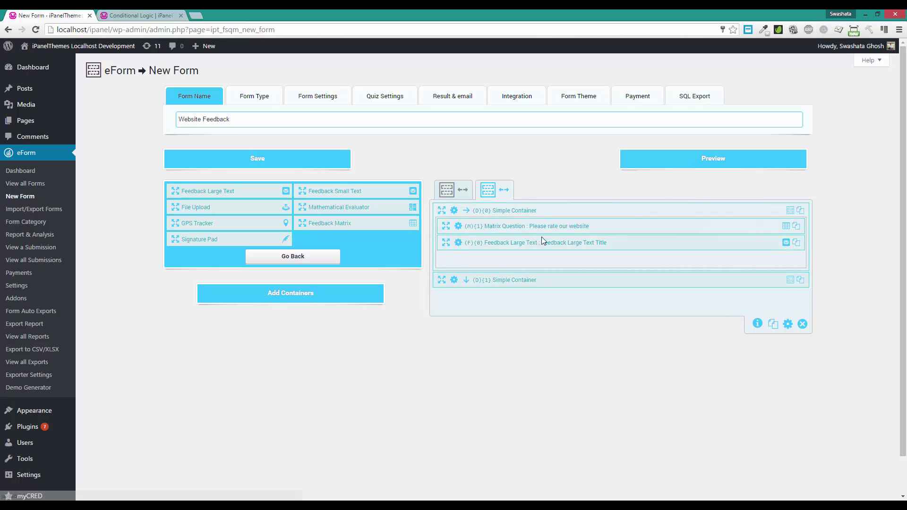
{"action": "left_click", "coordinate": [458, 242]}
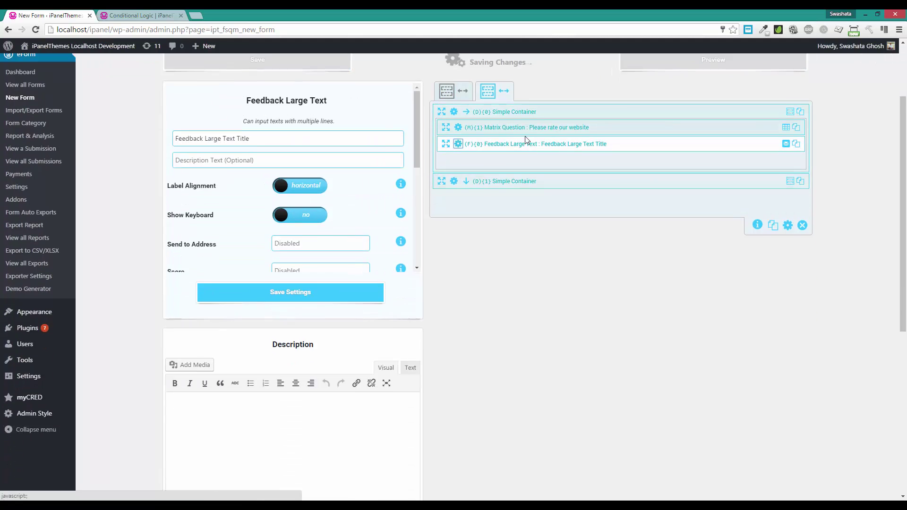
{"action": "triple_click", "coordinate": [296, 210]}
{"action": "type", "text": "Would yo"}
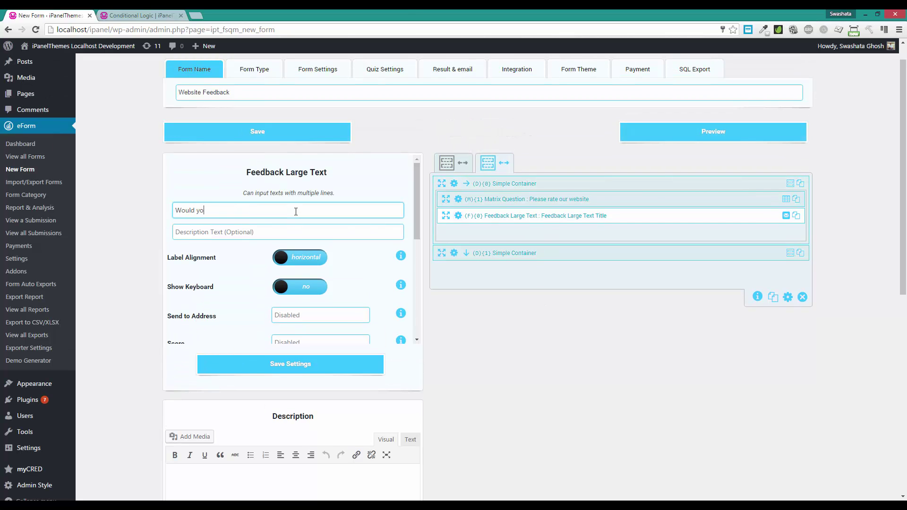
{"action": "type", "text": "u like to tell"}
Step: Enable conditional logic on the feedback element and add a rule showing it when (M) key 1 has a value equal to "Poor"
{"action": "scroll", "coordinate": [265, 217], "scroll_direction": "down", "scroll_amount": 6}
{"action": "left_click", "coordinate": [315, 334]}
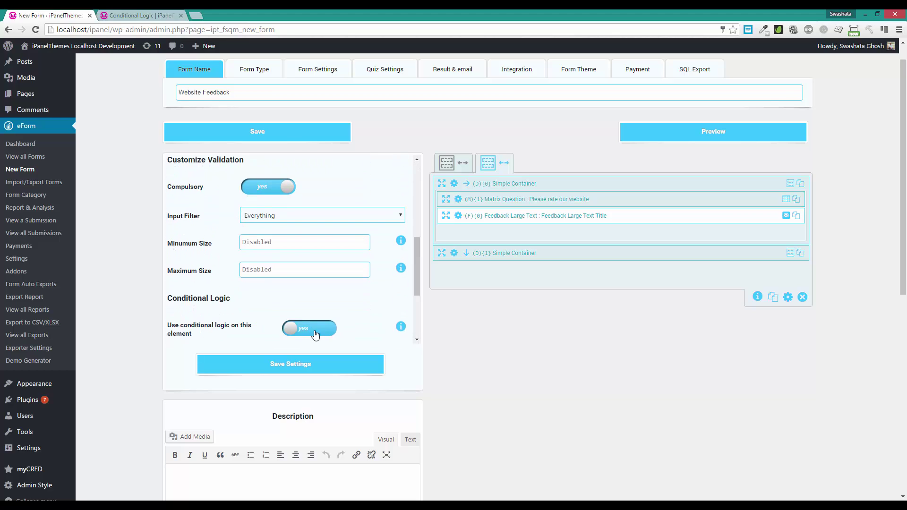
{"action": "scroll", "coordinate": [293, 326], "scroll_direction": "down", "scroll_amount": 3}
{"action": "left_click", "coordinate": [204, 313]}
{"action": "left_click", "coordinate": [205, 313]}
{"action": "left_click", "coordinate": [224, 313]}
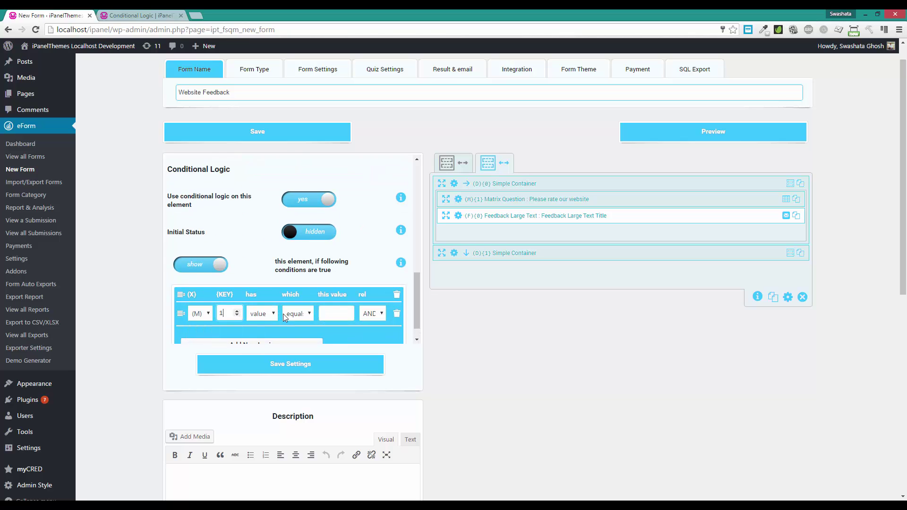
{"action": "left_click", "coordinate": [301, 315]}
{"action": "left_click", "coordinate": [307, 313]}
{"action": "left_click", "coordinate": [336, 315]}
{"action": "scroll", "coordinate": [289, 328], "scroll_direction": "down", "scroll_amount": 1}
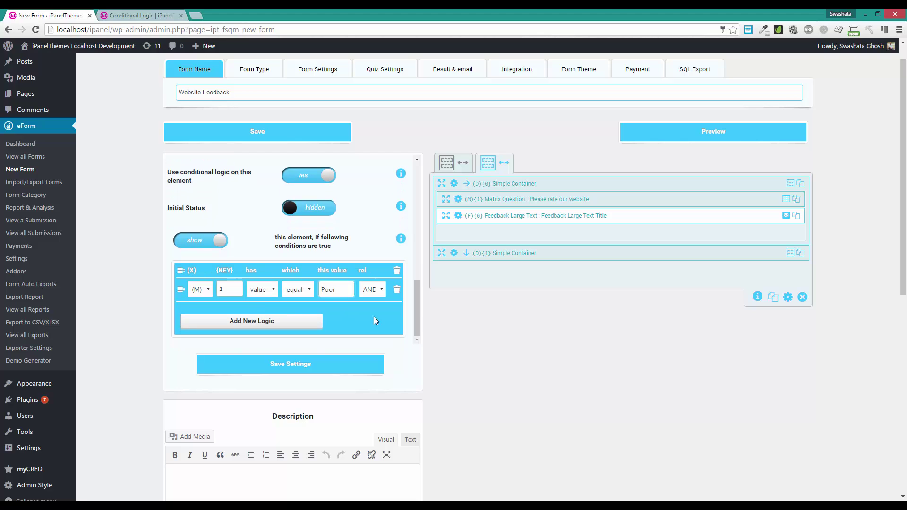
Step: Set the rule's relation to OR, add a second rule for (M) key 1 equal to "Very Poor", and save the element and form
{"action": "left_click", "coordinate": [369, 289]}
{"action": "left_click", "coordinate": [370, 311]}
{"action": "left_click", "coordinate": [289, 318]}
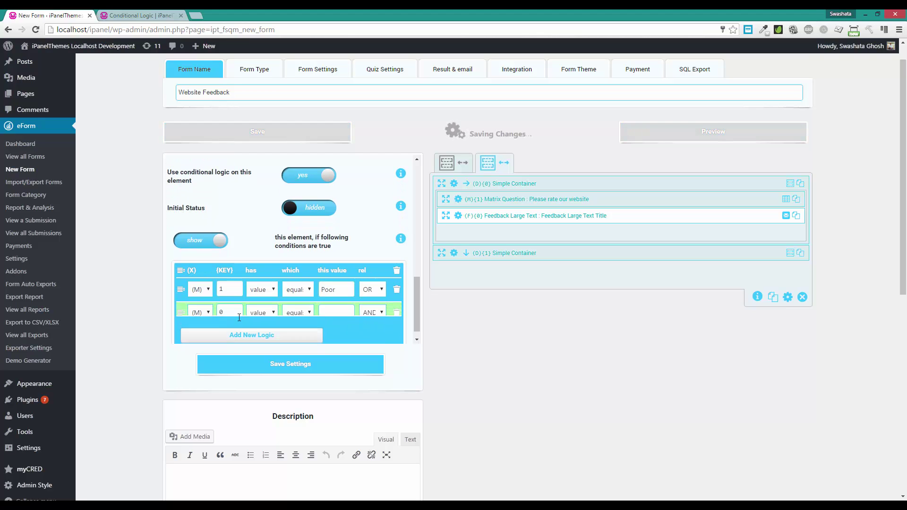
{"action": "left_click", "coordinate": [333, 315]}
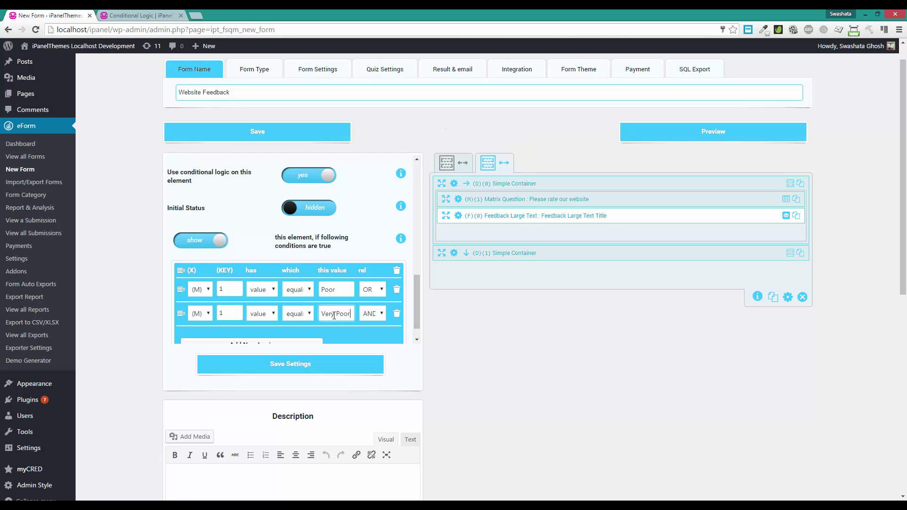
{"action": "scroll", "coordinate": [334, 316], "scroll_direction": "down", "scroll_amount": 1}
{"action": "left_click", "coordinate": [310, 364]}
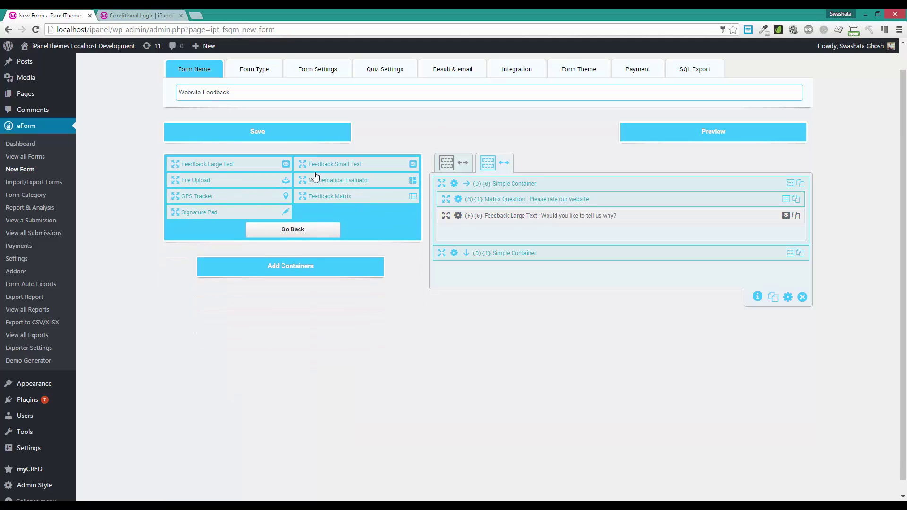
{"action": "left_click", "coordinate": [259, 132]}
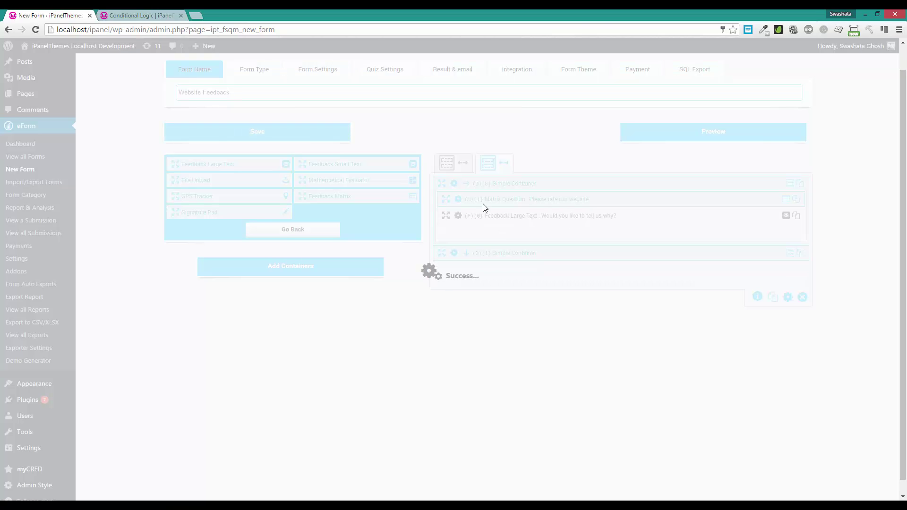
Step: Enable conditional logic on the first Simple Container and copy the "Yes Sure" option text from the page 1 question
{"action": "left_click", "coordinate": [454, 183]}
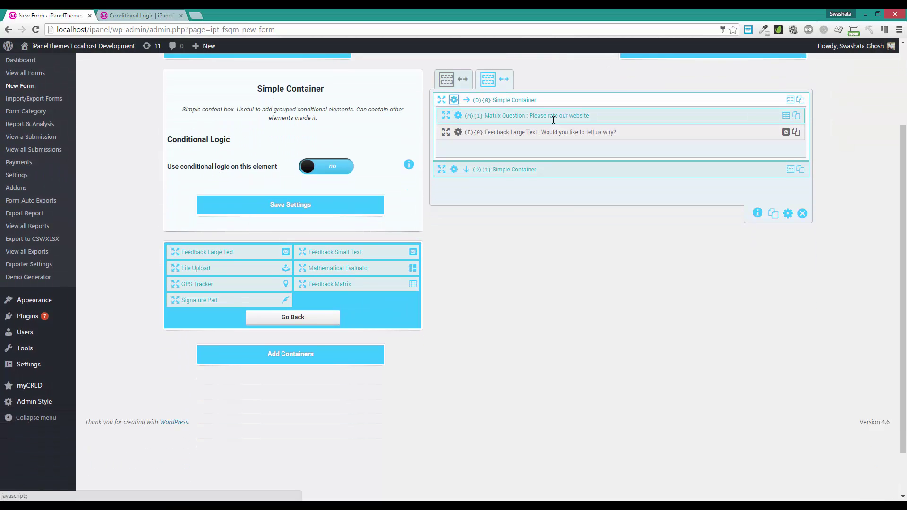
{"action": "left_click", "coordinate": [315, 158]}
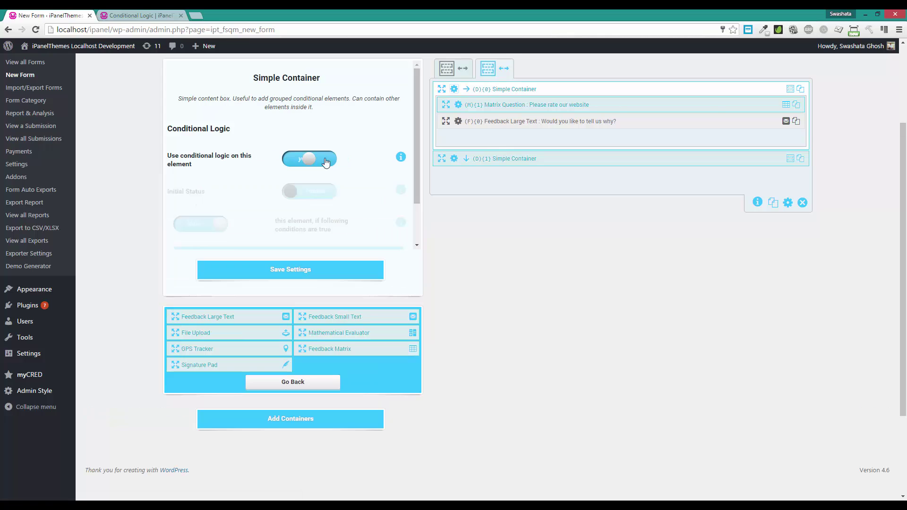
{"action": "left_click", "coordinate": [444, 69]}
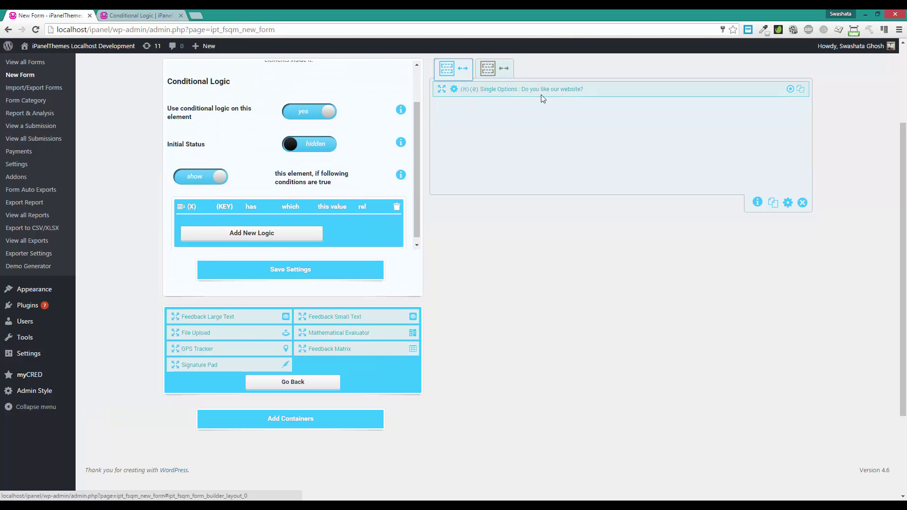
{"action": "left_click", "coordinate": [453, 90]}
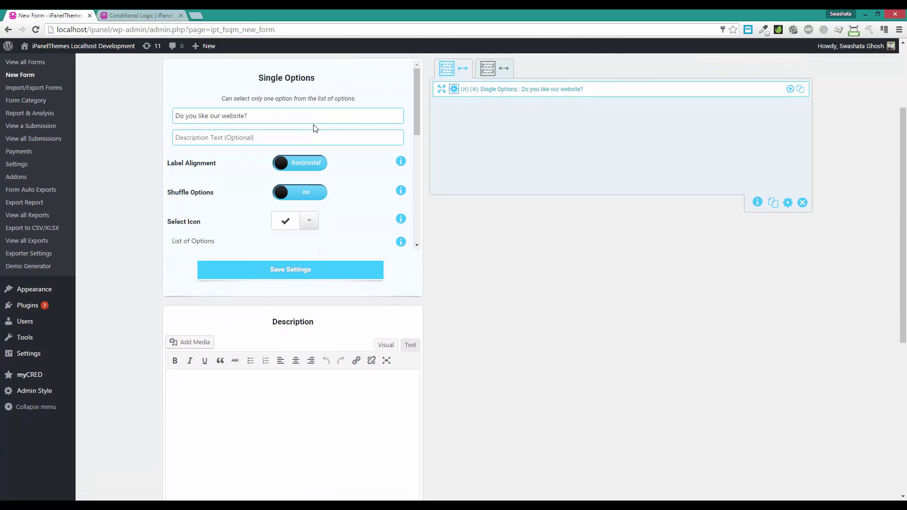
{"action": "scroll", "coordinate": [309, 130], "scroll_direction": "down", "scroll_amount": 3}
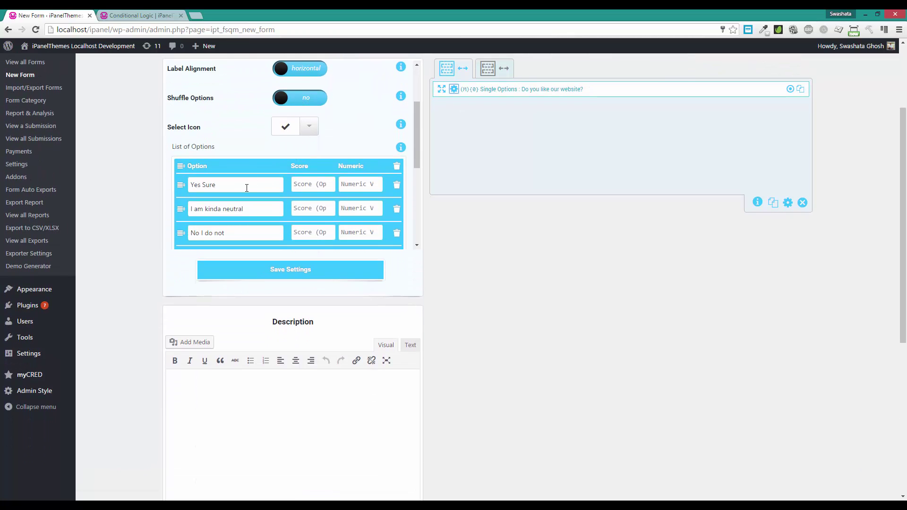
{"action": "triple_click", "coordinate": [246, 188]}
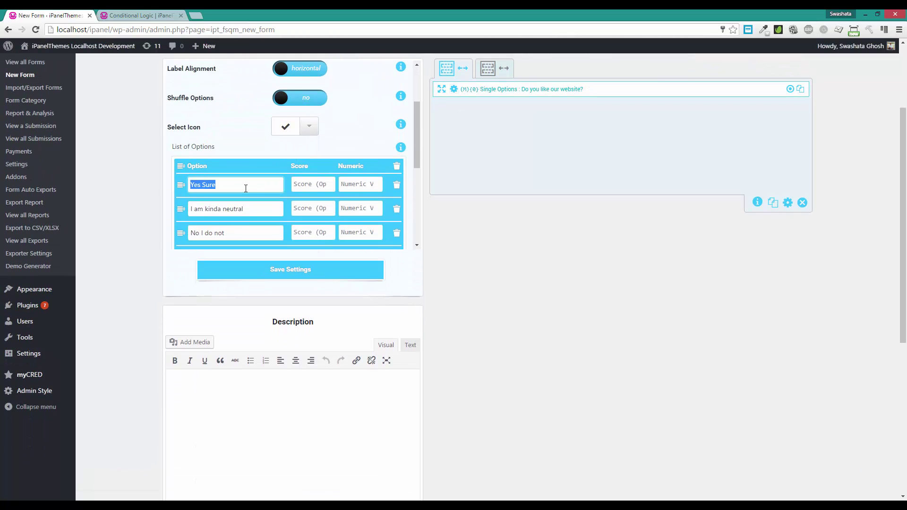
{"action": "scroll", "coordinate": [567, 236], "scroll_direction": "up", "scroll_amount": 1}
Step: Add a rule to the first Simple Container that shows it when (M) key 0 has a value equal to "Yes Sure"
{"action": "left_click", "coordinate": [491, 118]}
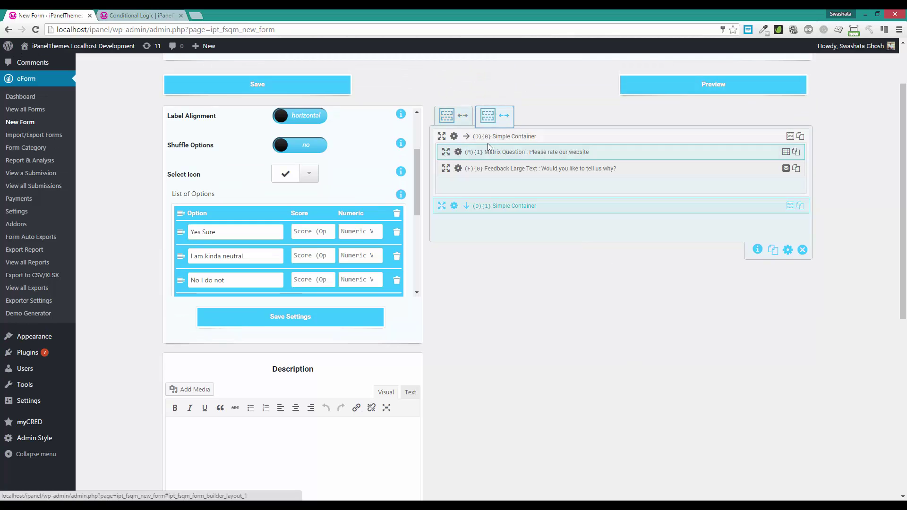
{"action": "left_click", "coordinate": [454, 136]}
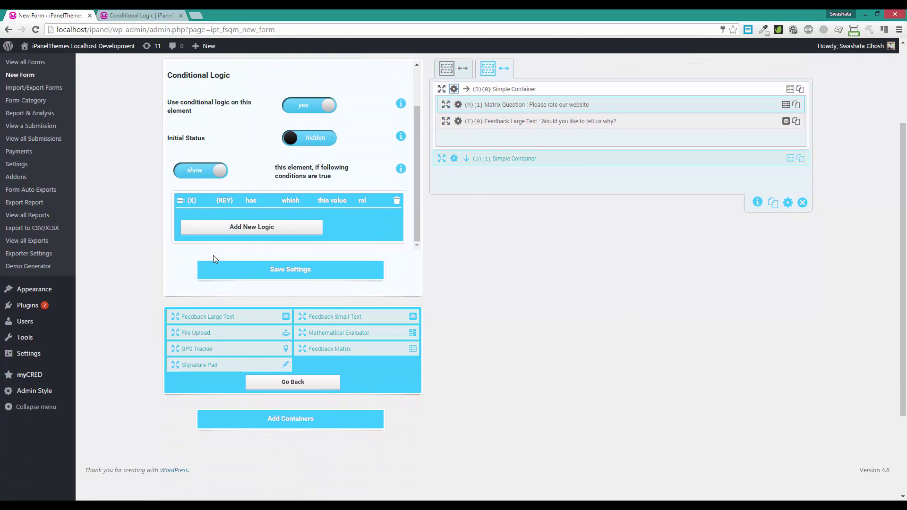
{"action": "left_click", "coordinate": [213, 227]}
{"action": "left_click", "coordinate": [320, 219]}
{"action": "type", "text": "Yes Sure"}
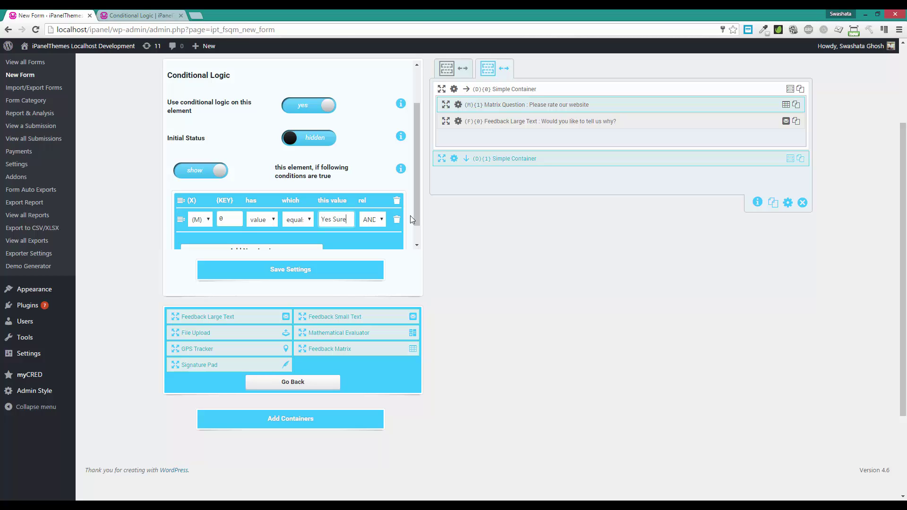
Step: Copy the "I am kinda neutral" option text from the page 1 question "Do you like our website?" and save its settings
{"action": "scroll", "coordinate": [504, 142], "scroll_direction": "up", "scroll_amount": 2}
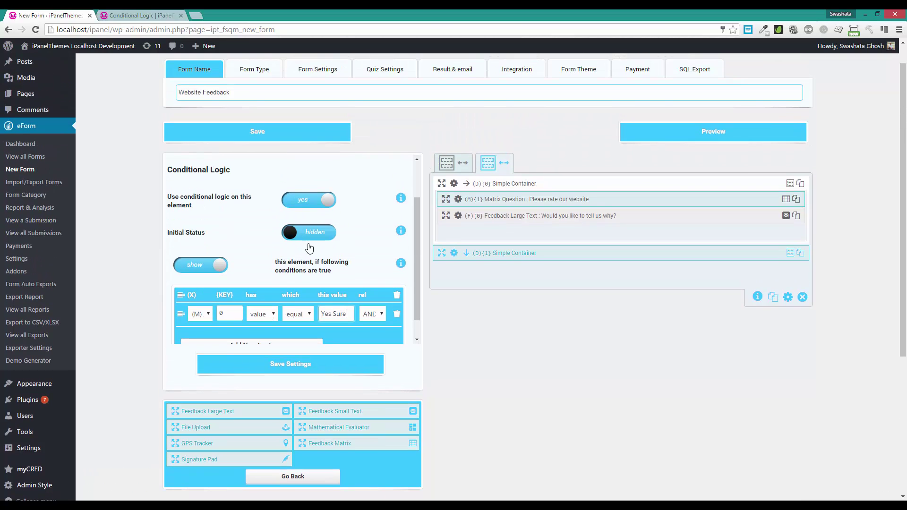
{"action": "left_click", "coordinate": [447, 169]}
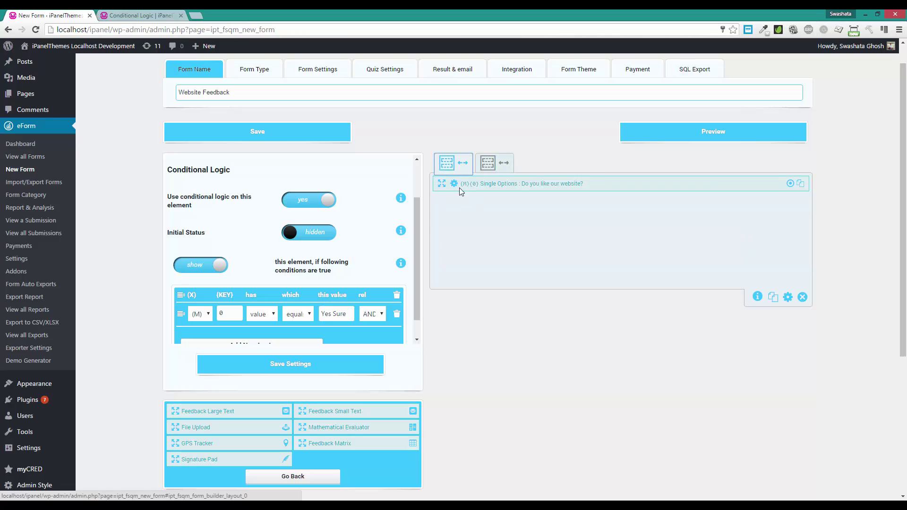
{"action": "left_click", "coordinate": [453, 183]}
{"action": "scroll", "coordinate": [233, 142], "scroll_direction": "down", "scroll_amount": 4}
{"action": "triple_click", "coordinate": [261, 169]}
{"action": "left_click", "coordinate": [331, 270]}
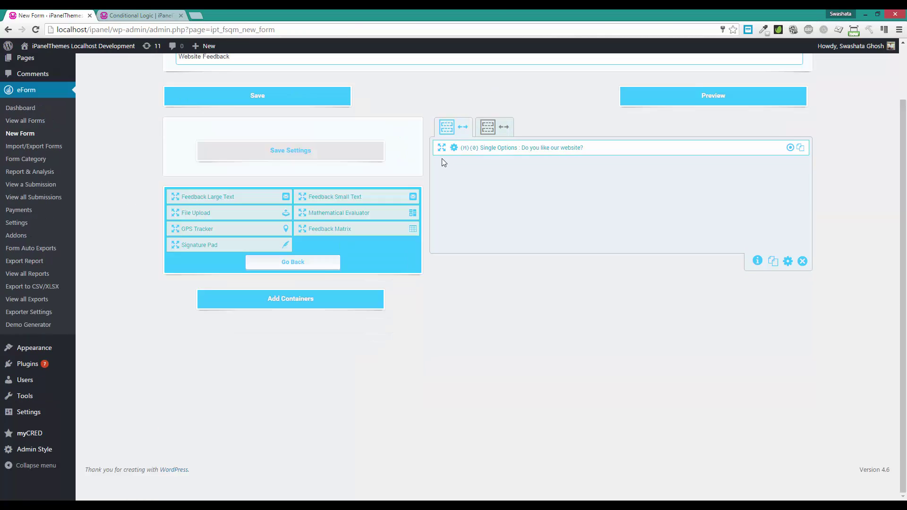
Step: Add an OR rule to the first Simple Container for (M) key 0 matching the "I am kinda neutral" option, and save the container settings
{"action": "left_click", "coordinate": [491, 148]}
{"action": "left_click", "coordinate": [458, 185]}
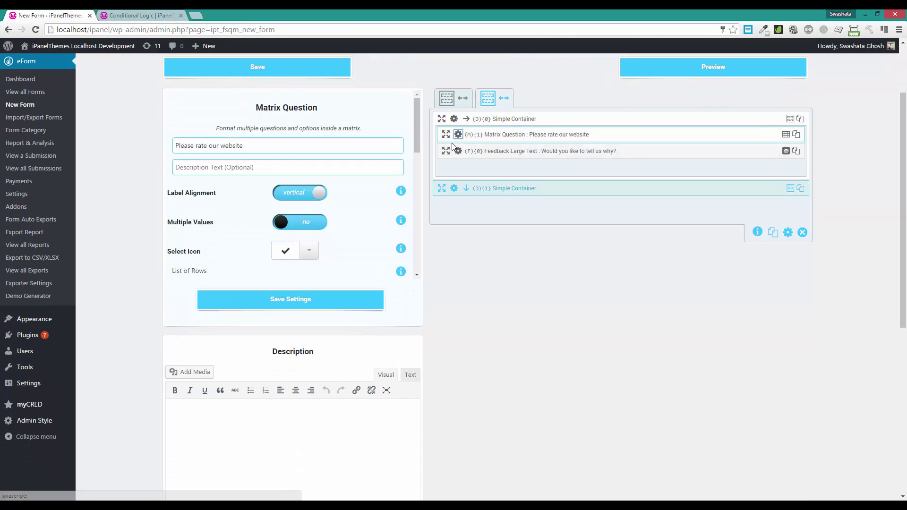
{"action": "left_click", "coordinate": [454, 89]}
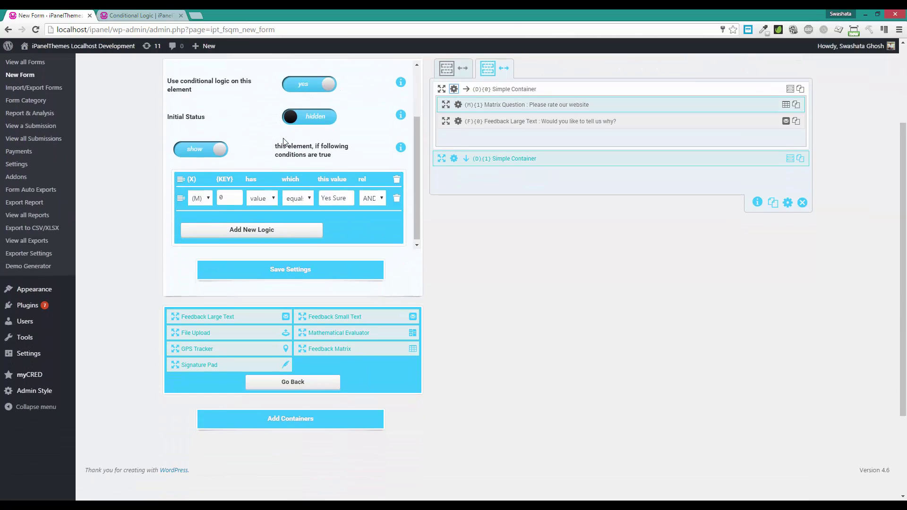
{"action": "left_click", "coordinate": [237, 236]}
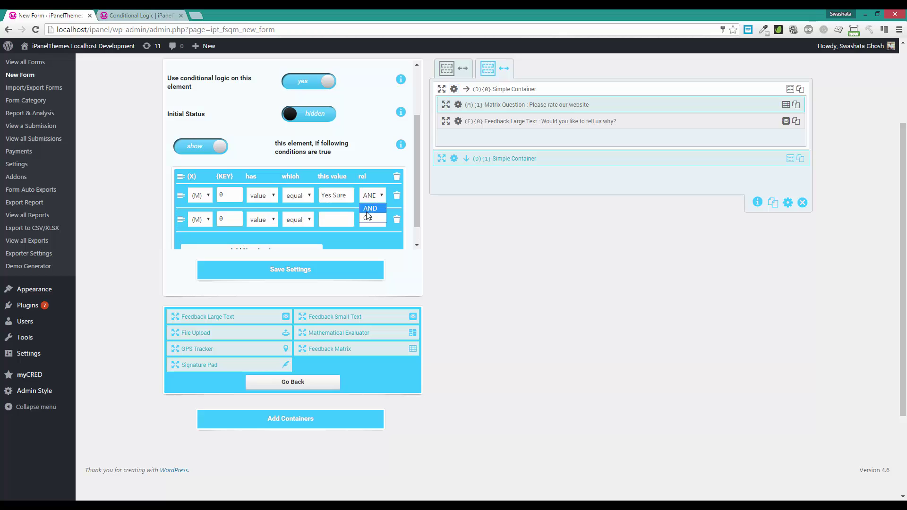
{"action": "left_click", "coordinate": [335, 219]}
{"action": "type", "text": "Kinda neutral"}
{"action": "left_click", "coordinate": [344, 271]}
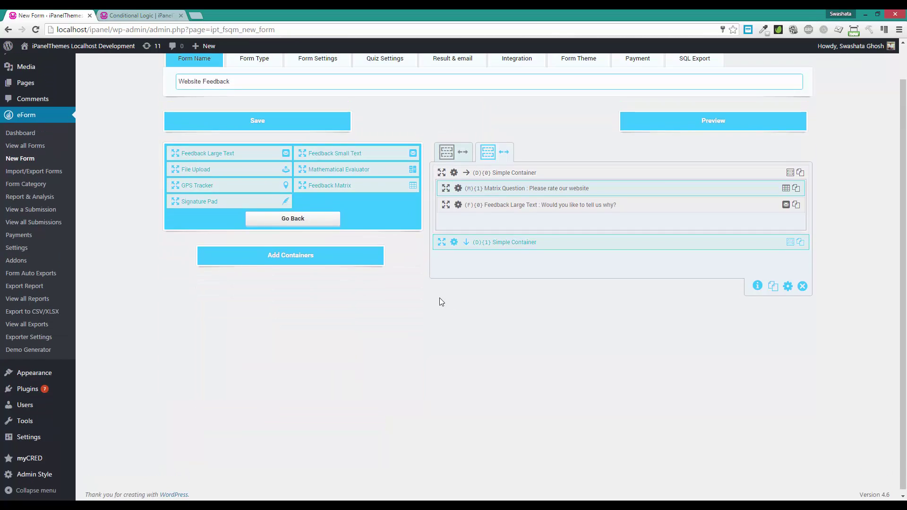
Step: Save the form and, from the list of all forms, open Website Feedback's preview and its editor in separate browser tabs
{"action": "left_click", "coordinate": [277, 165]}
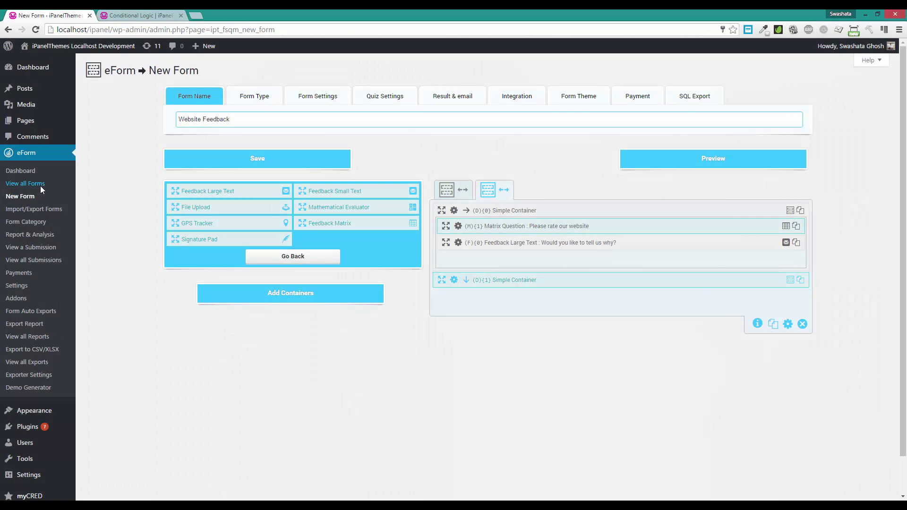
{"action": "left_click", "coordinate": [41, 184]}
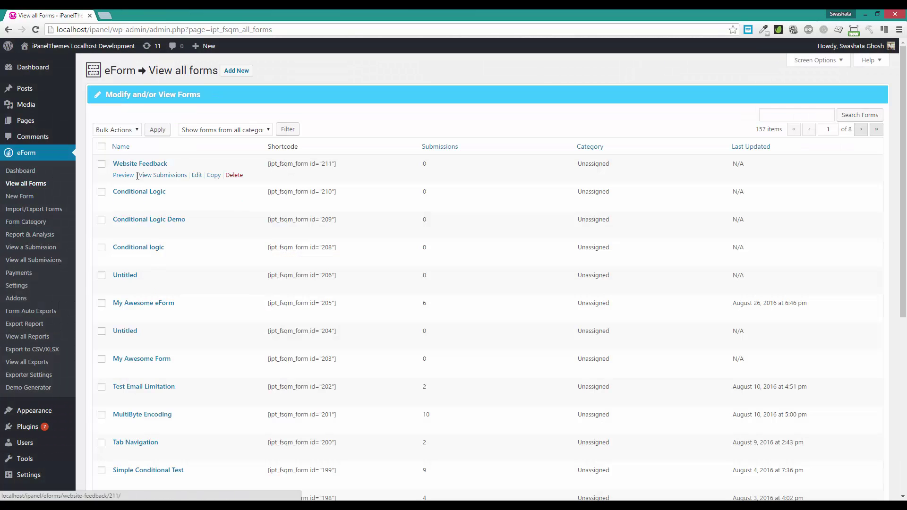
{"action": "left_click", "coordinate": [124, 175]}
{"action": "key", "text": "ctrl+shift+Tab"}
{"action": "left_click", "coordinate": [196, 175]}
{"action": "key", "text": "ctrl+Tab"}
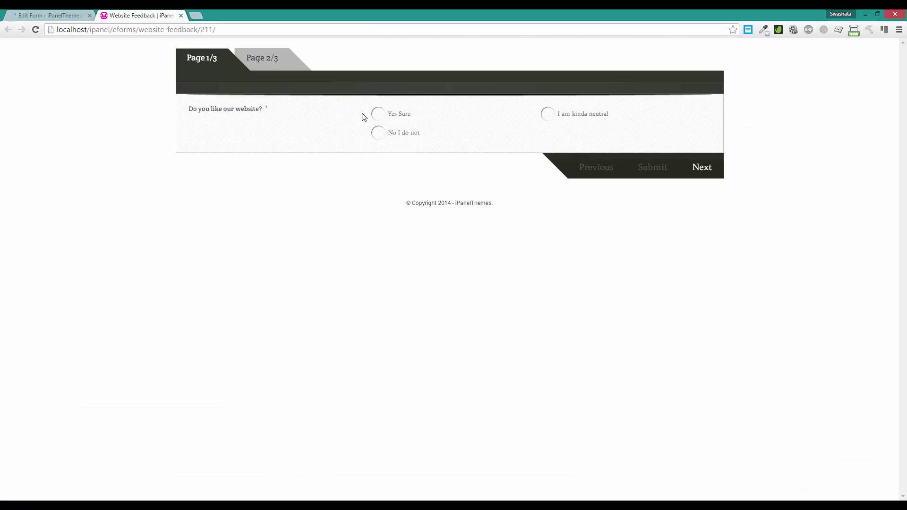
Step: Test the preview by answering "Yes Sure", then on page 2 rate Usability and Accessibility "Okay" and change Usability to "Poor"
{"action": "left_click", "coordinate": [403, 116]}
{"action": "left_click", "coordinate": [687, 176]}
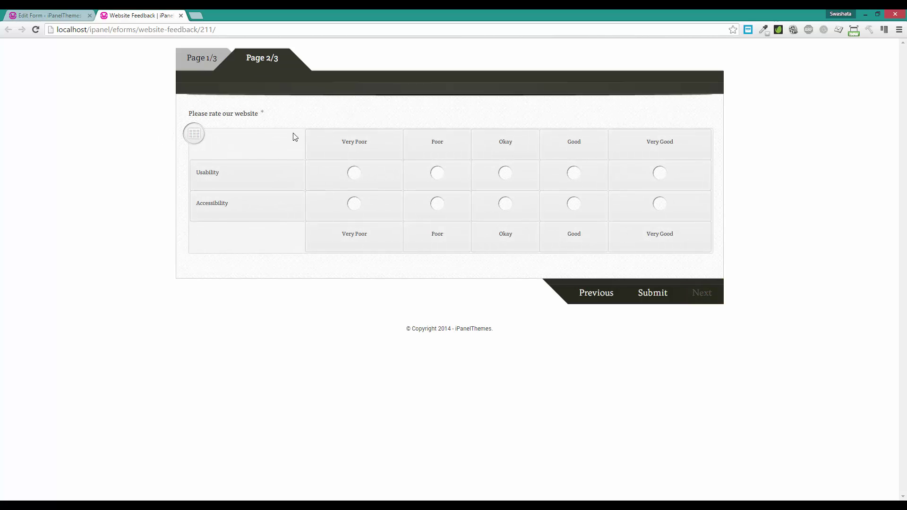
{"action": "left_click", "coordinate": [505, 173]}
{"action": "left_click", "coordinate": [506, 204]}
{"action": "left_click", "coordinate": [437, 172]}
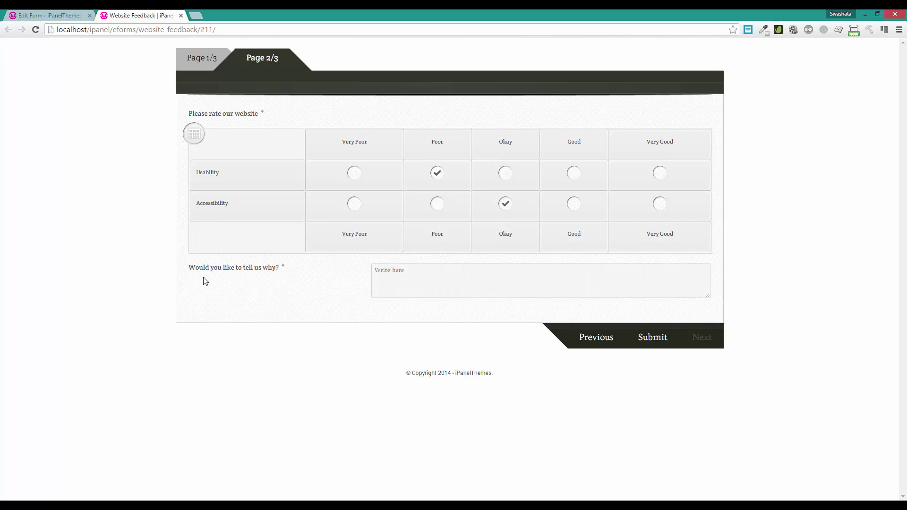
Step: Back in the form editor, expand the second Simple Container on page 2 and add a Single Options element inside it
{"action": "left_click", "coordinate": [47, 16]}
{"action": "left_click", "coordinate": [486, 191]}
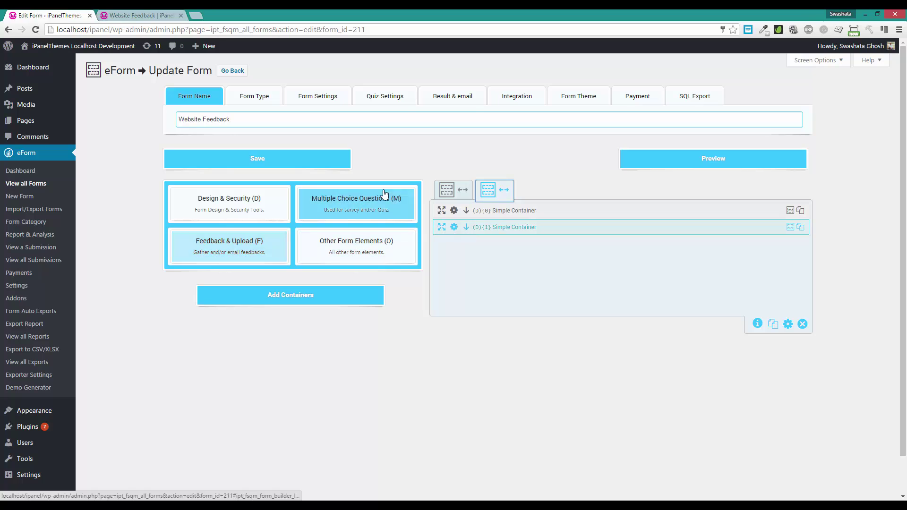
{"action": "left_click", "coordinate": [465, 227]}
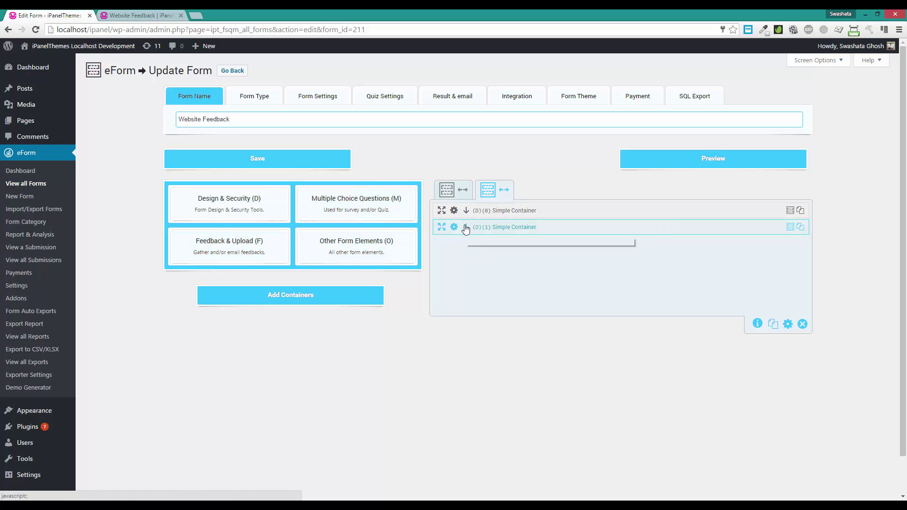
{"action": "left_click", "coordinate": [348, 203]}
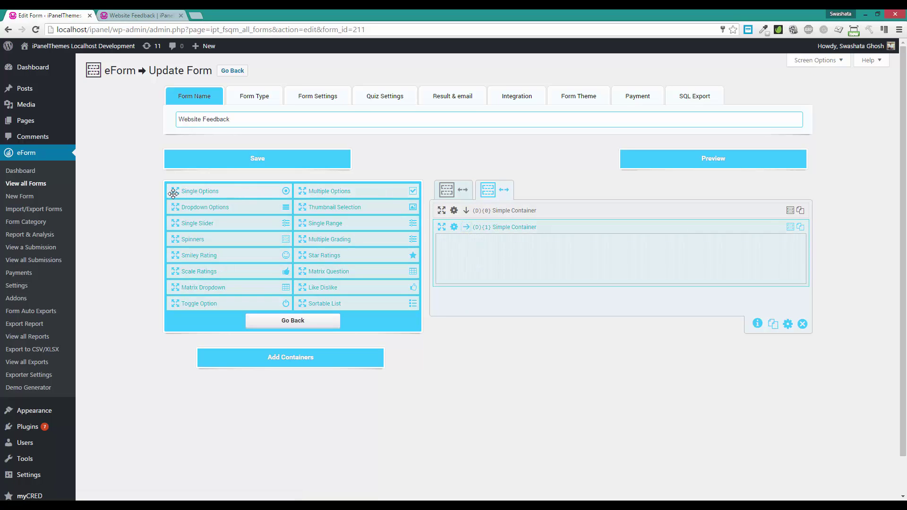
{"action": "left_click_drag", "start_coordinate": [173, 193], "coordinate": [454, 248]}
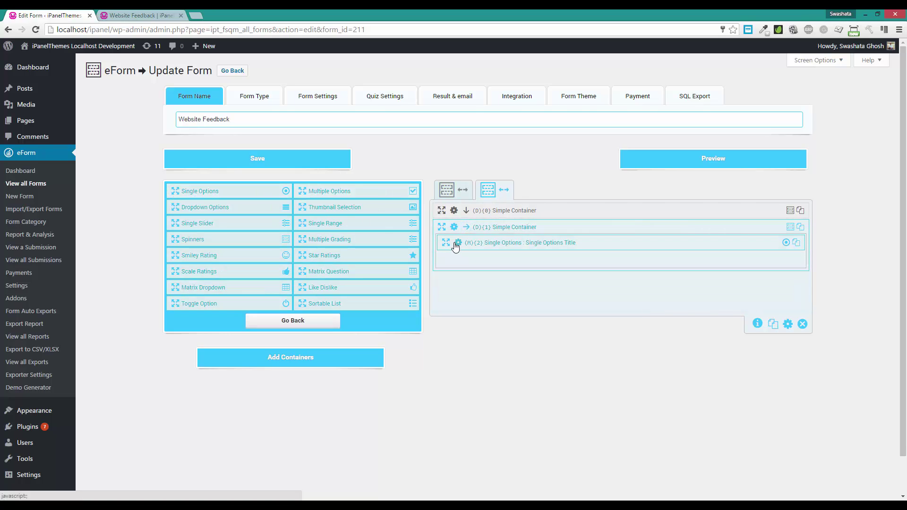
Step: Title the new Single Options element "Would you like to comment on improving our site?"
{"action": "left_click", "coordinate": [454, 245]}
{"action": "triple_click", "coordinate": [263, 116]}
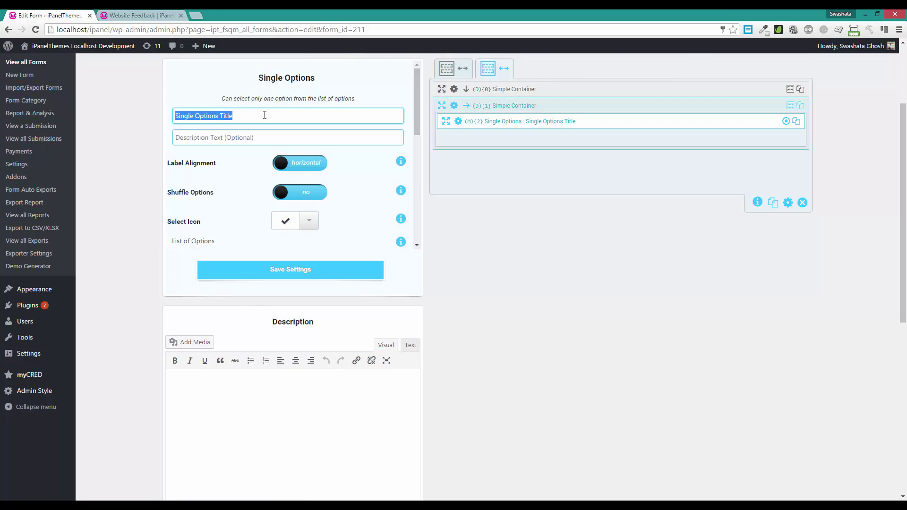
{"action": "type", "text": "Wo"}
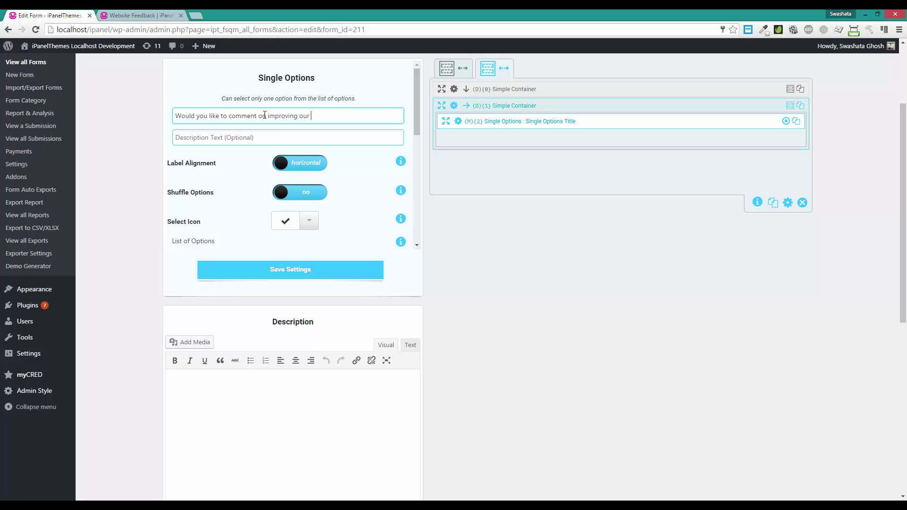
Step: Set the question's options to "Yes" and "No", remove the third option, and save the element settings
{"action": "scroll", "coordinate": [252, 156], "scroll_direction": "down", "scroll_amount": 2}
{"action": "triple_click", "coordinate": [255, 182]}
{"action": "type", "text": "Yes"}
{"action": "triple_click", "coordinate": [236, 204]}
{"action": "type", "text": "No"}
{"action": "left_click", "coordinate": [397, 233]}
{"action": "left_click", "coordinate": [483, 291]}
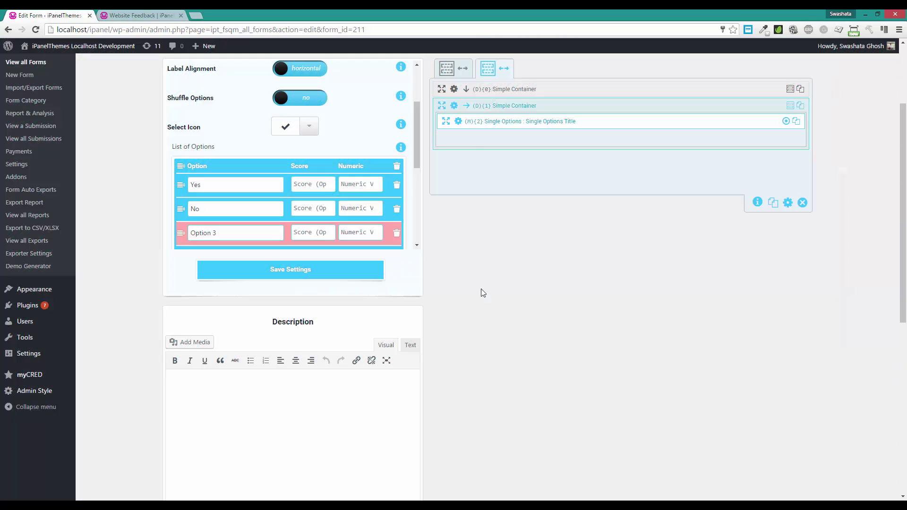
{"action": "left_click", "coordinate": [328, 270]}
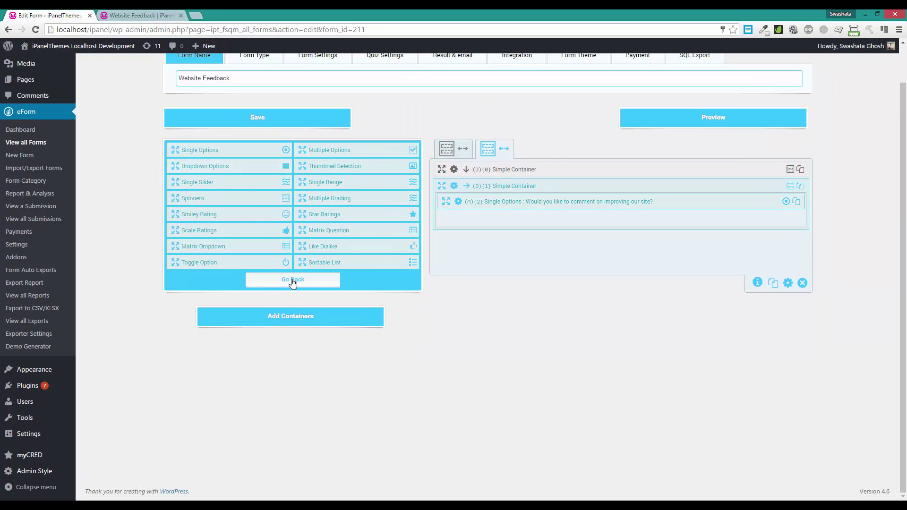
Step: Add a Feedback Large Text element below the Single Options question and title it "Thank you, please write below"
{"action": "left_click", "coordinate": [292, 279]}
{"action": "left_click", "coordinate": [222, 206]}
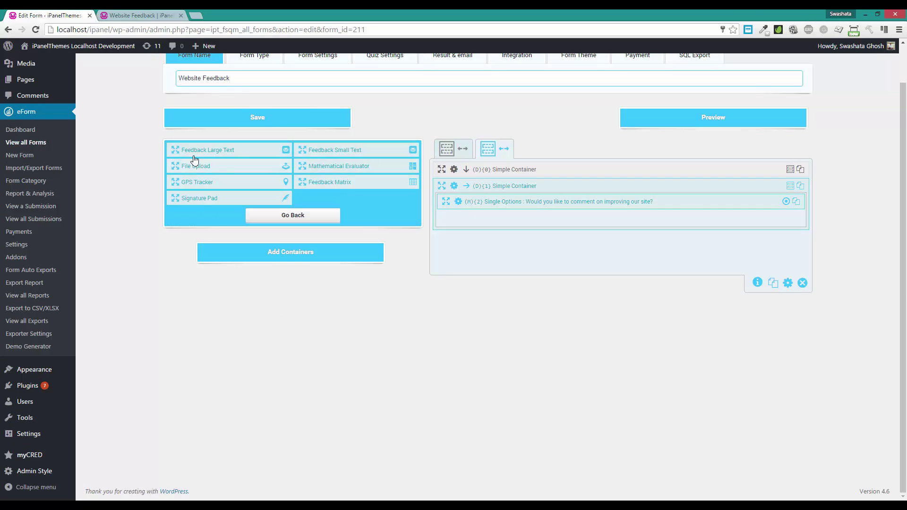
{"action": "left_click_drag", "start_coordinate": [176, 150], "coordinate": [460, 218]}
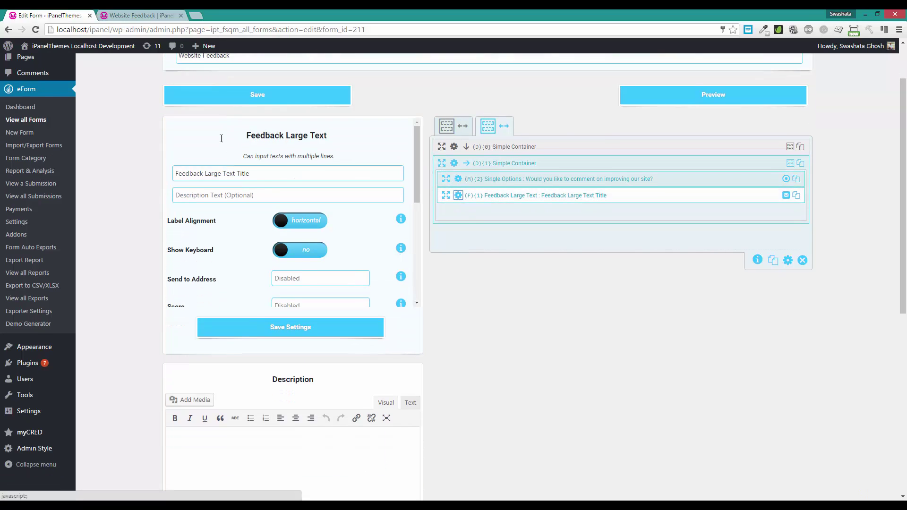
{"action": "triple_click", "coordinate": [258, 117]}
{"action": "type", "text": "Thank you, please write below"}
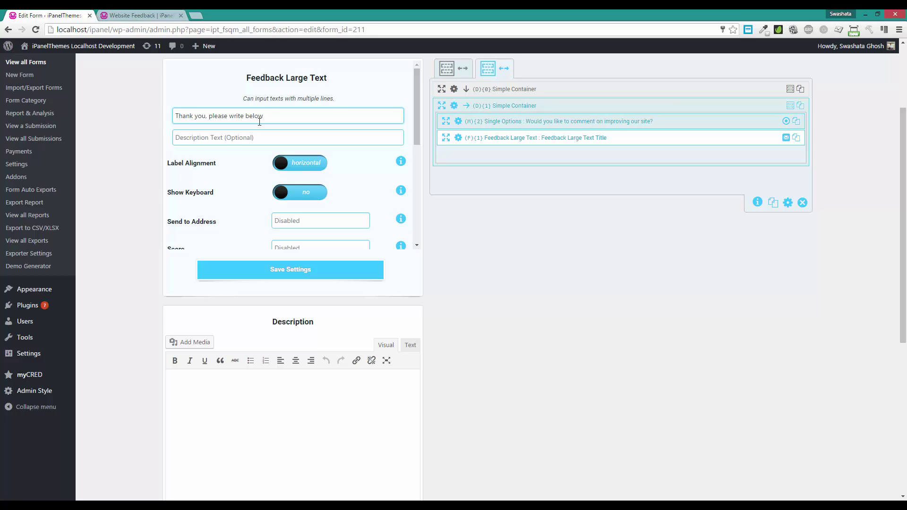
Step: Copy the "Yes" option text from the "Would you like to comment on improving our site?" question
{"action": "scroll", "coordinate": [259, 137], "scroll_direction": "down", "scroll_amount": 5}
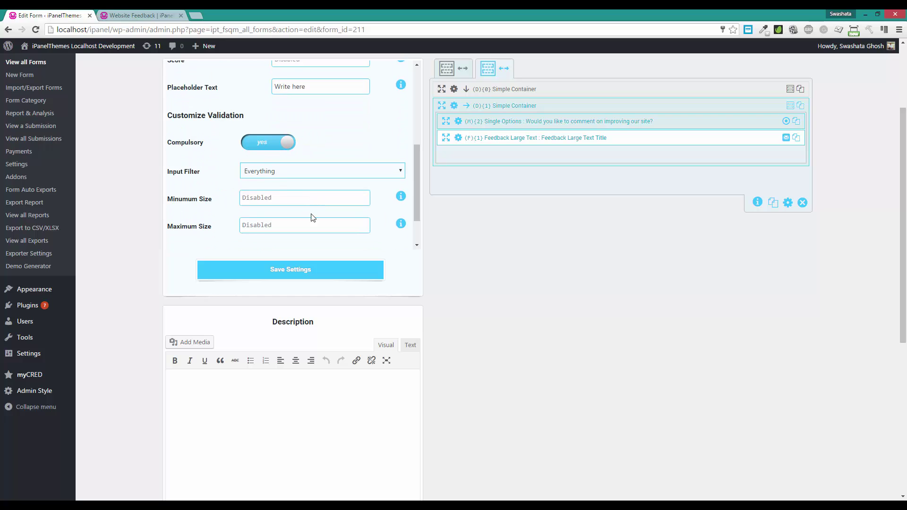
{"action": "left_click", "coordinate": [457, 121]}
{"action": "scroll", "coordinate": [288, 140], "scroll_direction": "down", "scroll_amount": 2}
{"action": "double_click", "coordinate": [247, 184]}
Step: Enable conditional logic on the Feedback Large Text element, showing it when (M) key 2 has a value equal to "Yes", and save its settings
{"action": "left_click", "coordinate": [458, 138]}
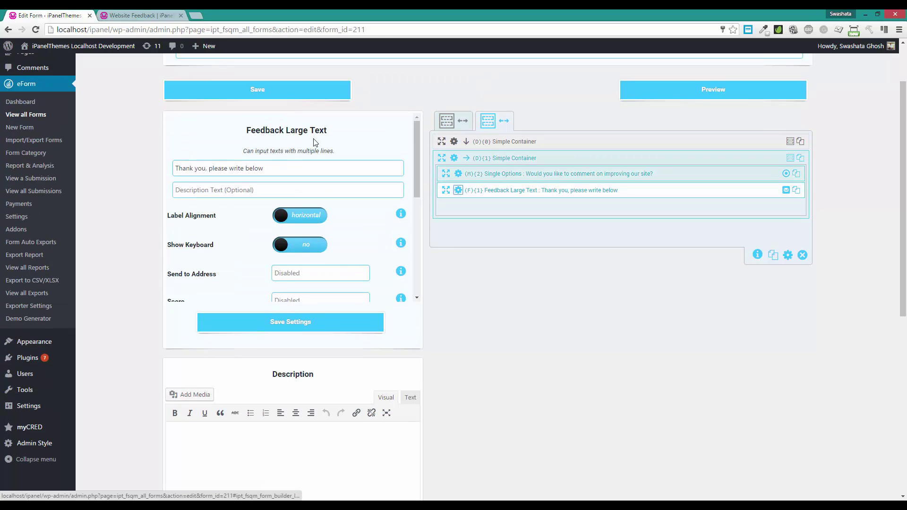
{"action": "scroll", "coordinate": [305, 149], "scroll_direction": "down", "scroll_amount": 5}
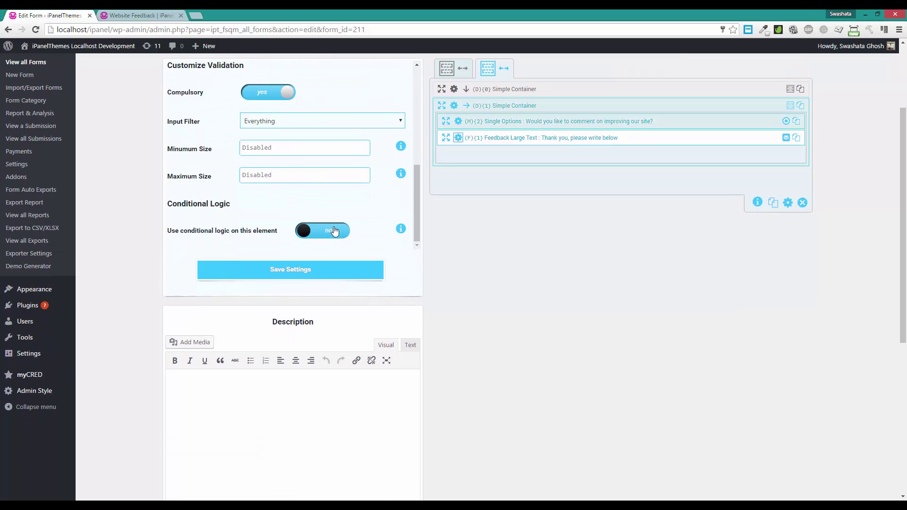
{"action": "left_click", "coordinate": [334, 230]}
{"action": "scroll", "coordinate": [179, 213], "scroll_direction": "down", "scroll_amount": 2}
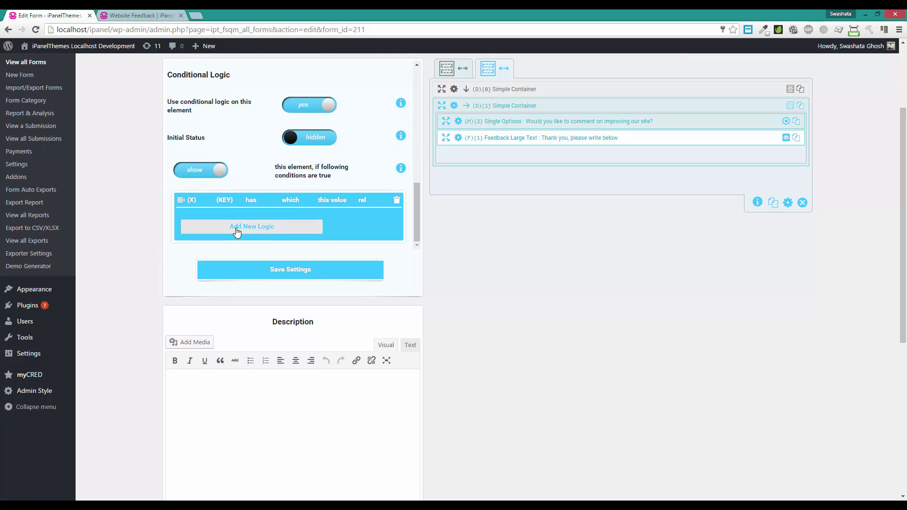
{"action": "left_click", "coordinate": [236, 231]}
{"action": "left_click", "coordinate": [236, 217]}
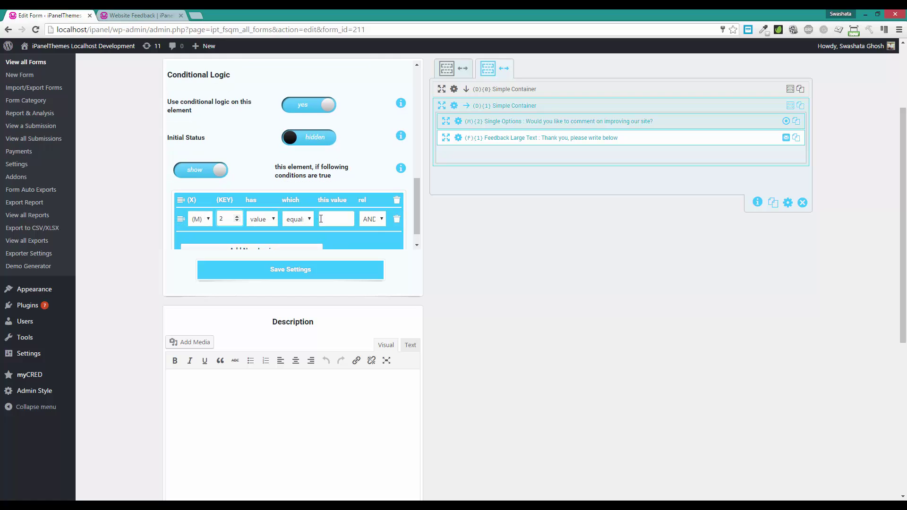
{"action": "left_click", "coordinate": [355, 272]}
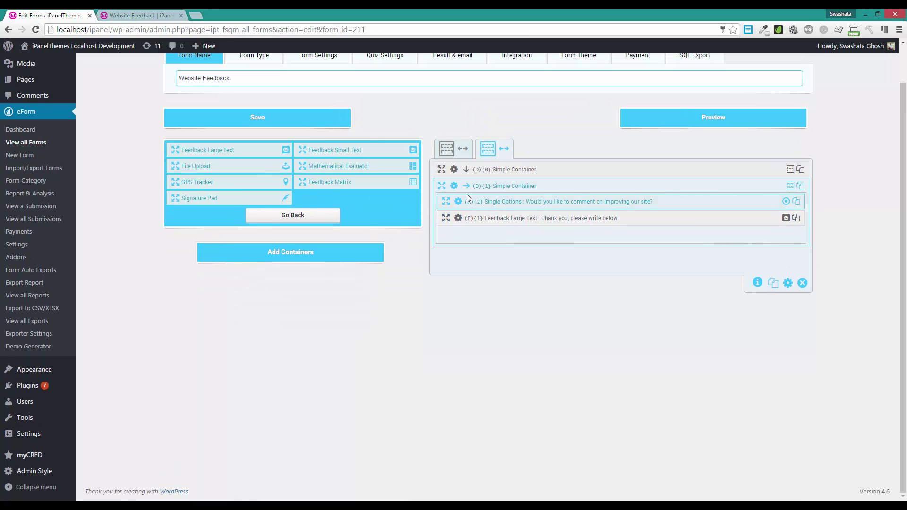
Step: Enable conditional logic on the second Simple Container, keeping it initially hidden, and add a new show rule
{"action": "left_click", "coordinate": [454, 186]}
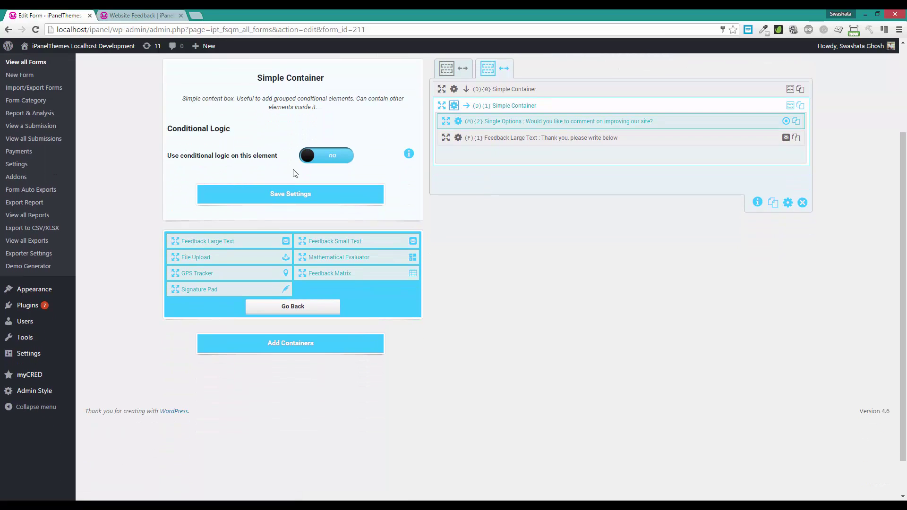
{"action": "left_click", "coordinate": [342, 158]}
{"action": "scroll", "coordinate": [208, 191], "scroll_direction": "down", "scroll_amount": 1}
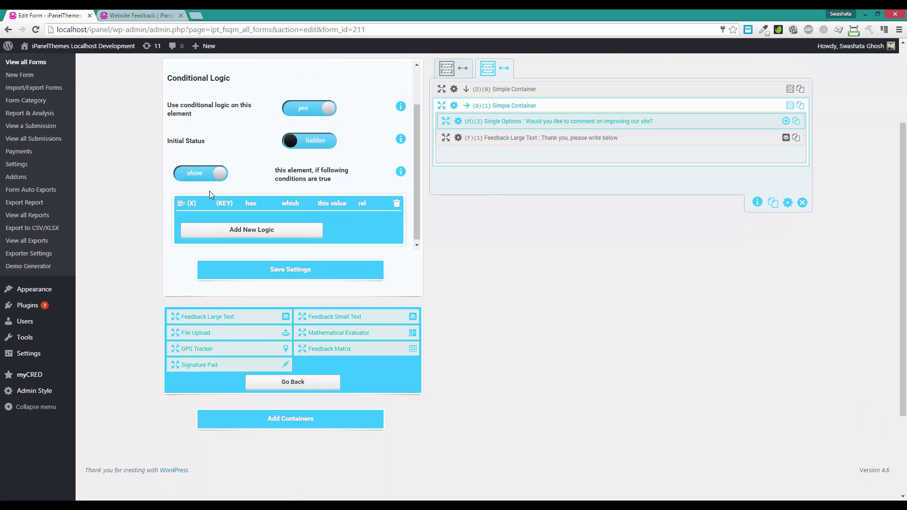
{"action": "left_click", "coordinate": [220, 228]}
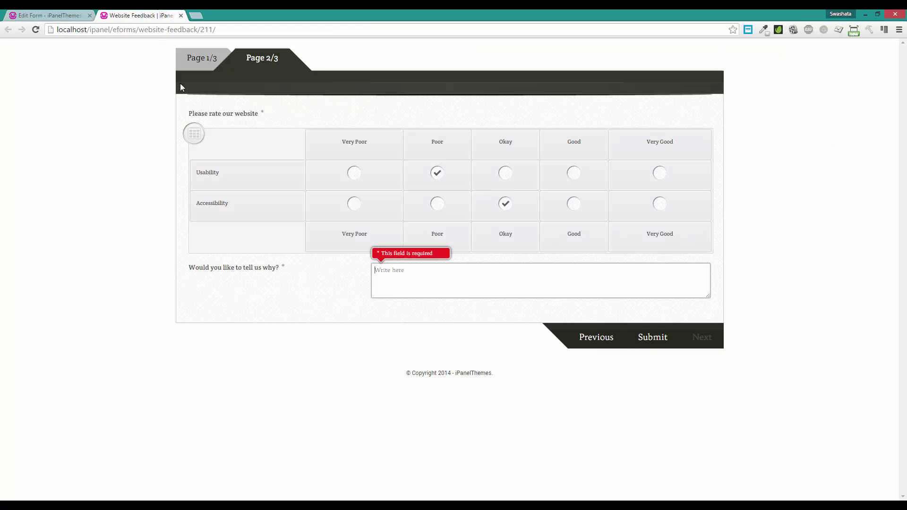
Step: Check the page 1 options in the preview, match the rule for (M) key 0 to "No I do not", and save the container and form
{"action": "left_click", "coordinate": [202, 57]}
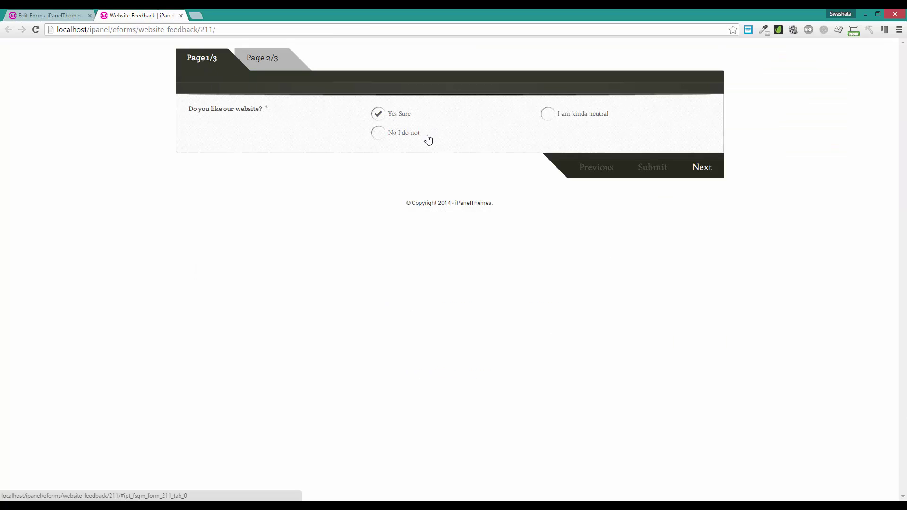
{"action": "left_click", "coordinate": [47, 15]}
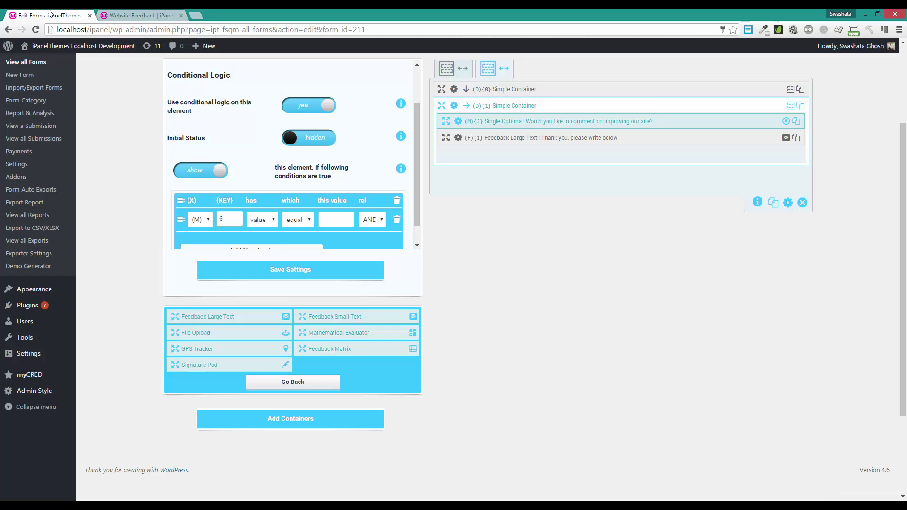
{"action": "left_click", "coordinate": [337, 217]}
{"action": "type", "text": "No I do not"}
{"action": "left_click", "coordinate": [331, 269]}
{"action": "left_click", "coordinate": [257, 117]}
Step: Reload the preview, answer "No I do not", test both "Yes" and "No" on the page 2 question, and return to the form editor
{"action": "left_click", "coordinate": [151, 15]}
{"action": "left_click", "coordinate": [140, 31]}
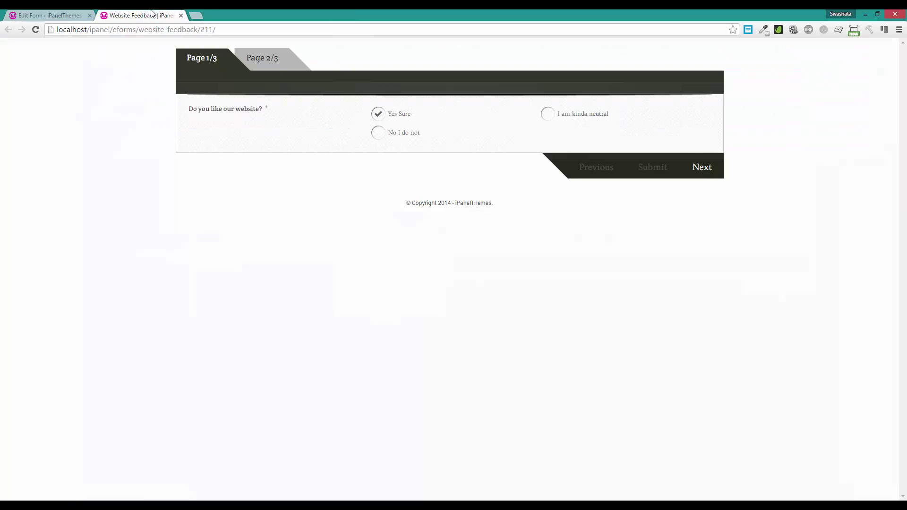
{"action": "key", "text": "Return"}
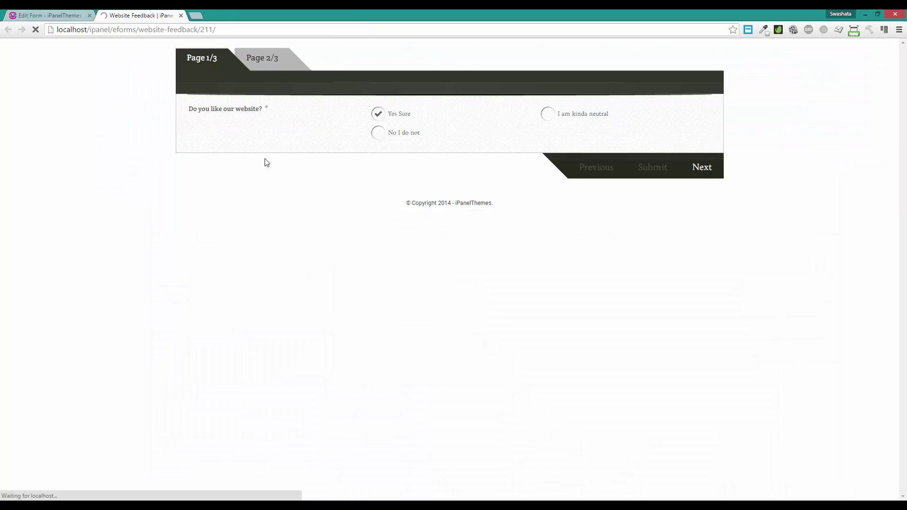
{"action": "left_click", "coordinate": [405, 134]}
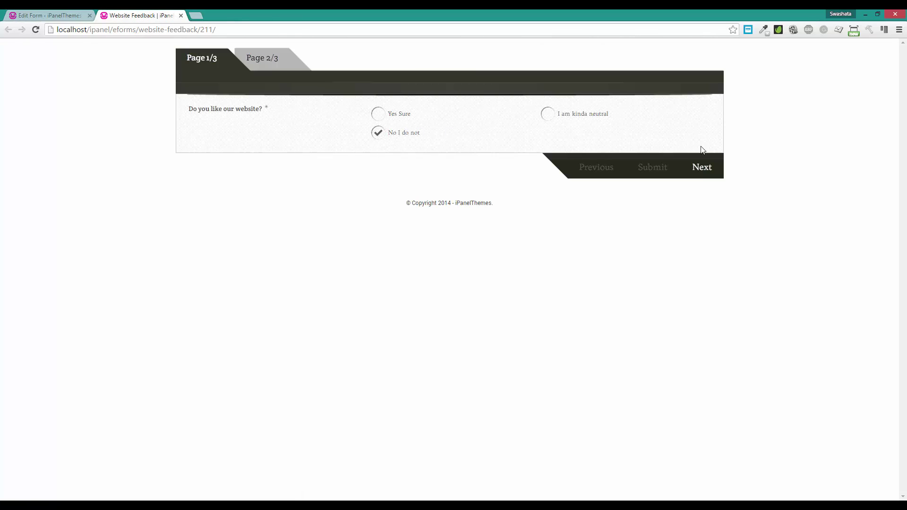
{"action": "left_click", "coordinate": [703, 171]}
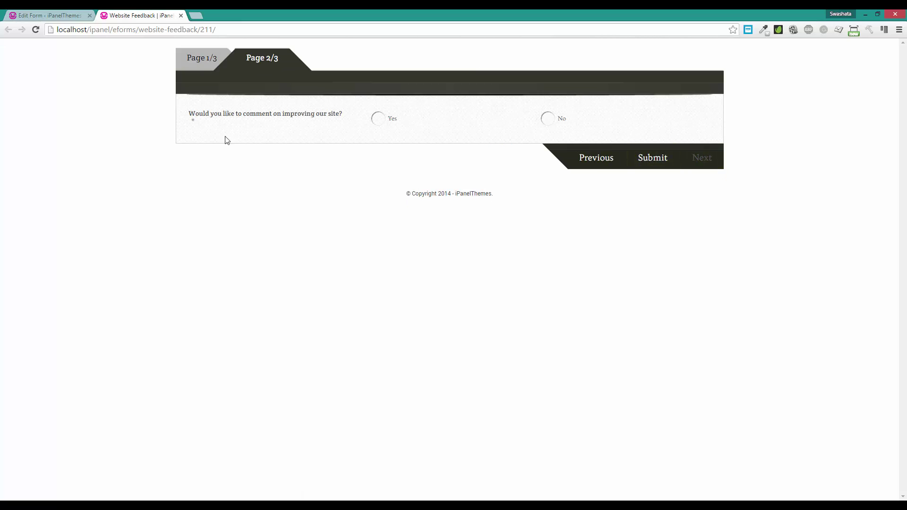
{"action": "left_click", "coordinate": [378, 119]}
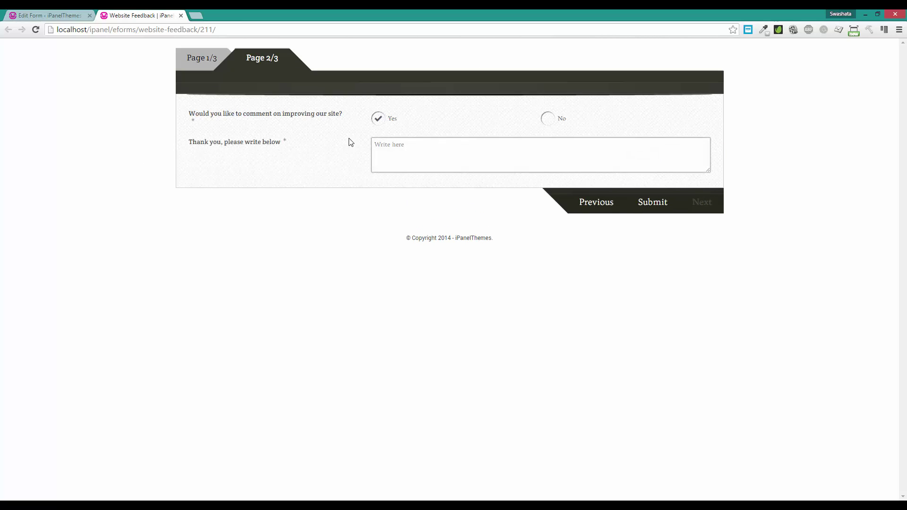
{"action": "left_click", "coordinate": [549, 120]}
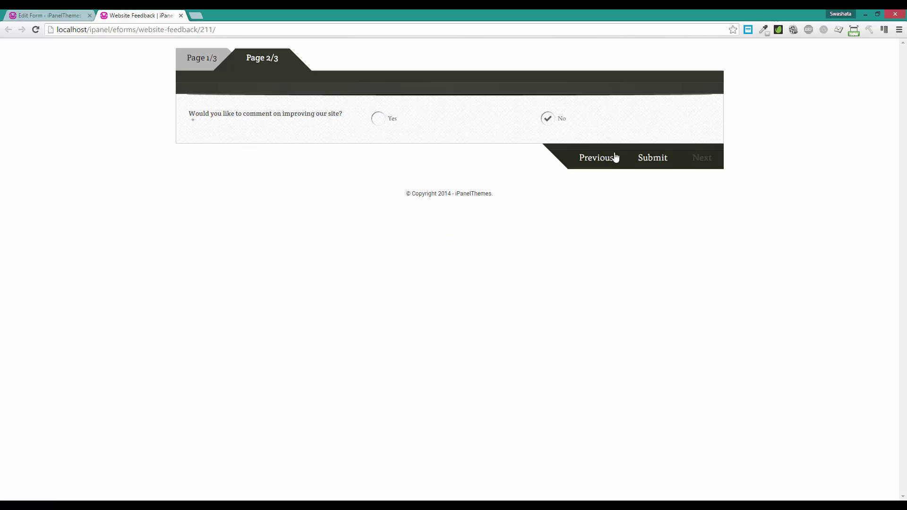
{"action": "left_click", "coordinate": [31, 14]}
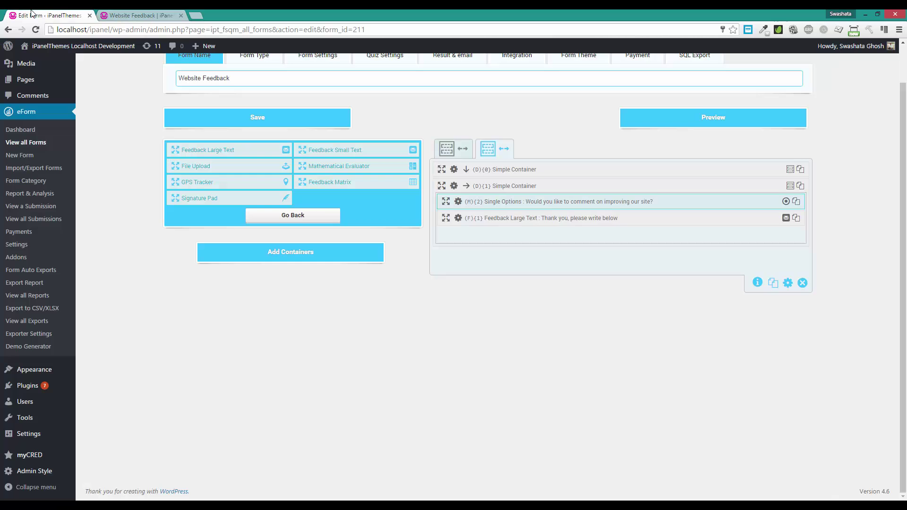